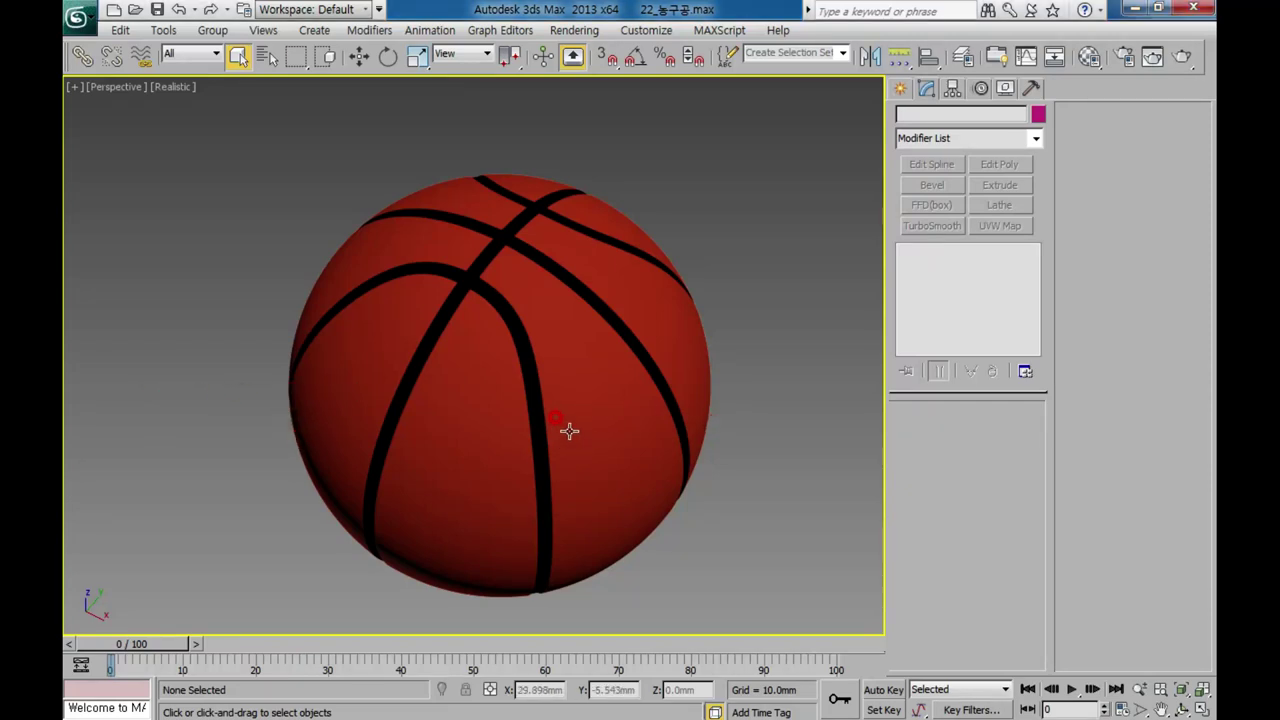
Orbit around the basketball and toggle edged faces on and off to inspect its mesh.
{"action": "mouse_move", "coordinate": [565, 478]}
{"action": "middle_mouse_down", "text": "alt"}
{"action": "mouse_move", "coordinate": [543, 363]}
{"action": "mouse_move", "coordinate": [586, 297]}
{"action": "mouse_move", "coordinate": [517, 446]}
{"action": "mouse_move", "coordinate": [543, 495]}
{"action": "mouse_move", "coordinate": [568, 475]}
{"action": "middle_mouse_up", "text": "alt"}
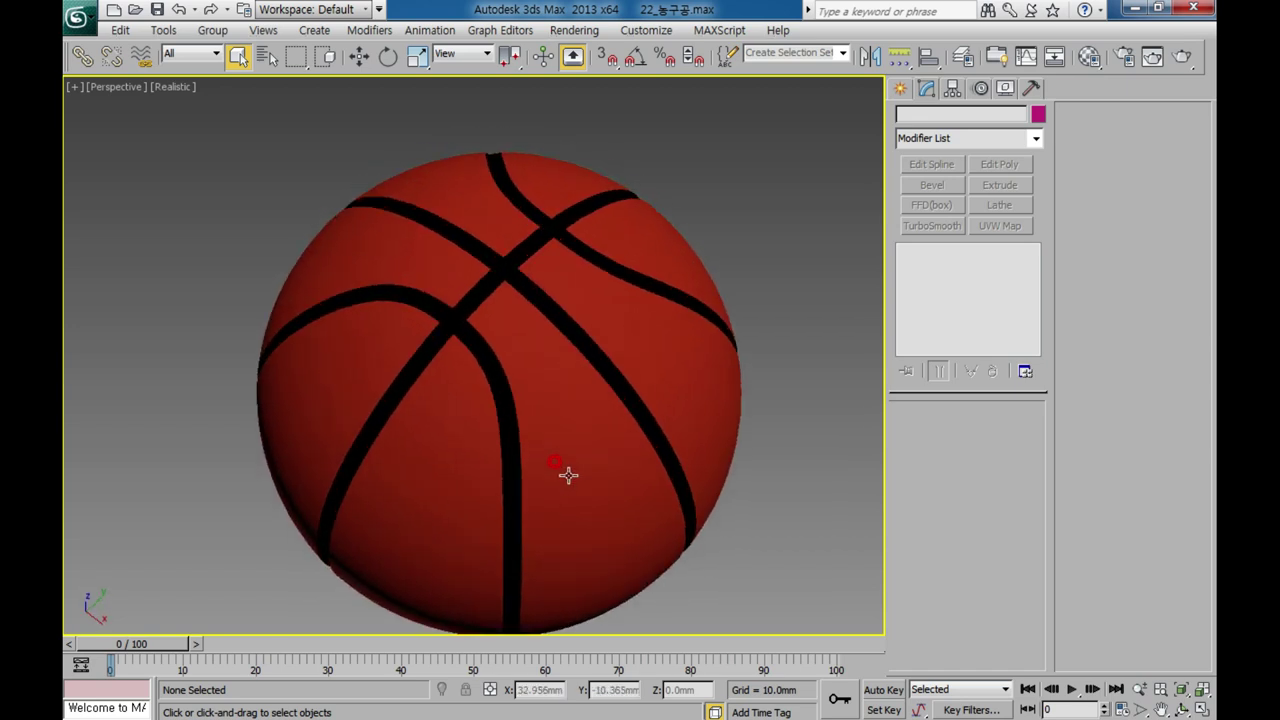
{"action": "key", "text": "F4"}
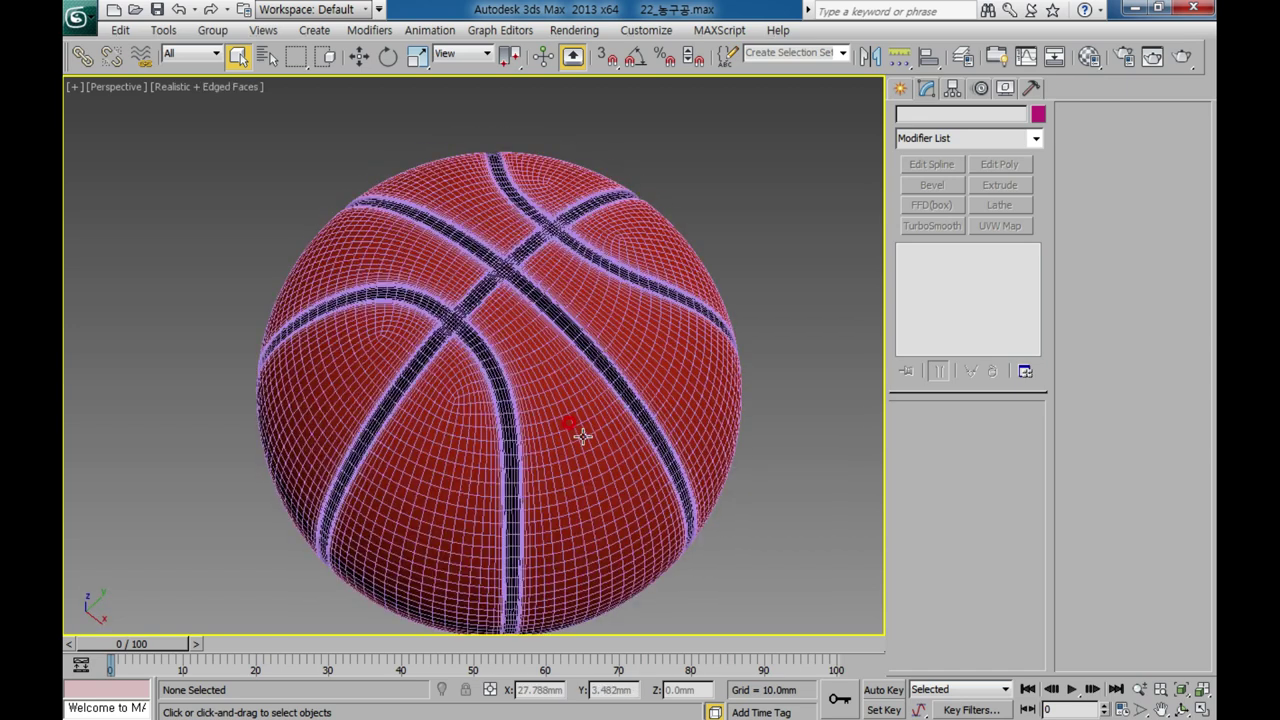
{"action": "key", "text": "F4"}
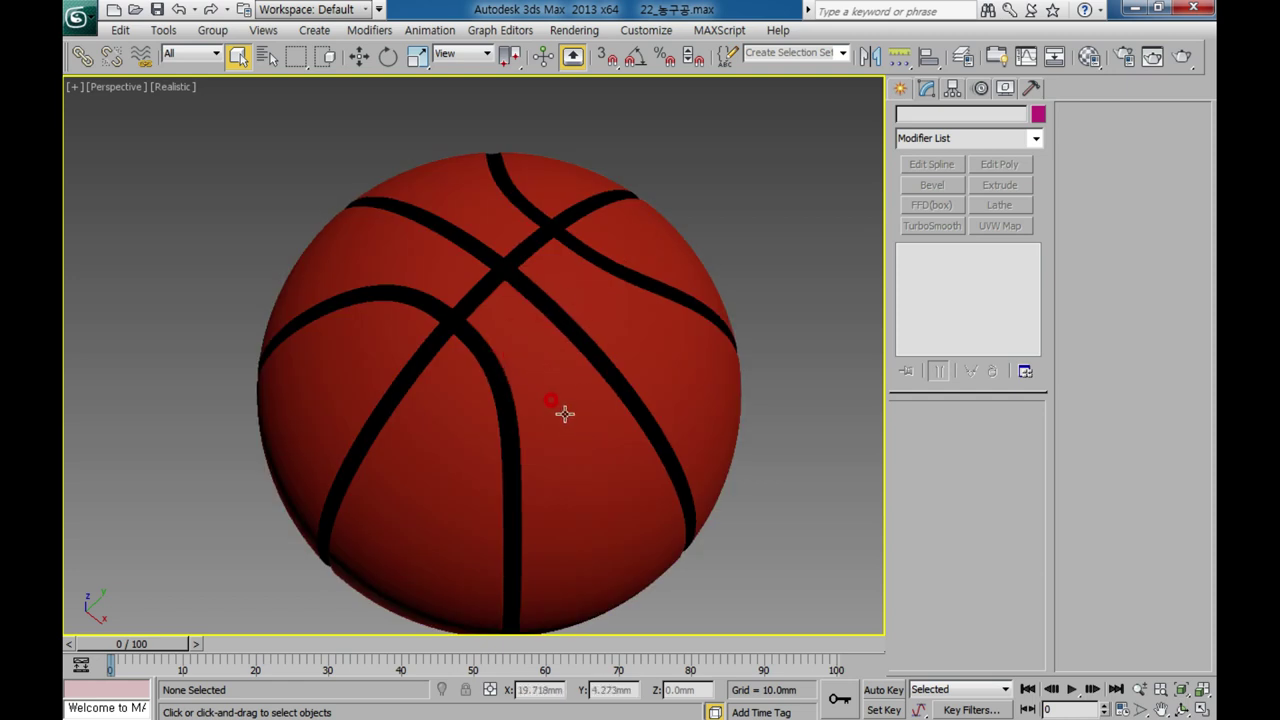
{"action": "mouse_move", "coordinate": [566, 474]}
{"action": "middle_mouse_down", "text": "alt"}
{"action": "mouse_move", "coordinate": [483, 366]}
{"action": "mouse_move", "coordinate": [549, 374]}
{"action": "mouse_move", "coordinate": [566, 500]}
{"action": "mouse_move", "coordinate": [609, 177]}
{"action": "mouse_move", "coordinate": [514, 277]}
{"action": "mouse_move", "coordinate": [546, 474]}
{"action": "mouse_move", "coordinate": [566, 467]}
{"action": "middle_mouse_up", "text": "alt"}
Try a scene Reset but cancel it, then select the basketball and delete it.
{"action": "left_click", "coordinate": [590, 465]}
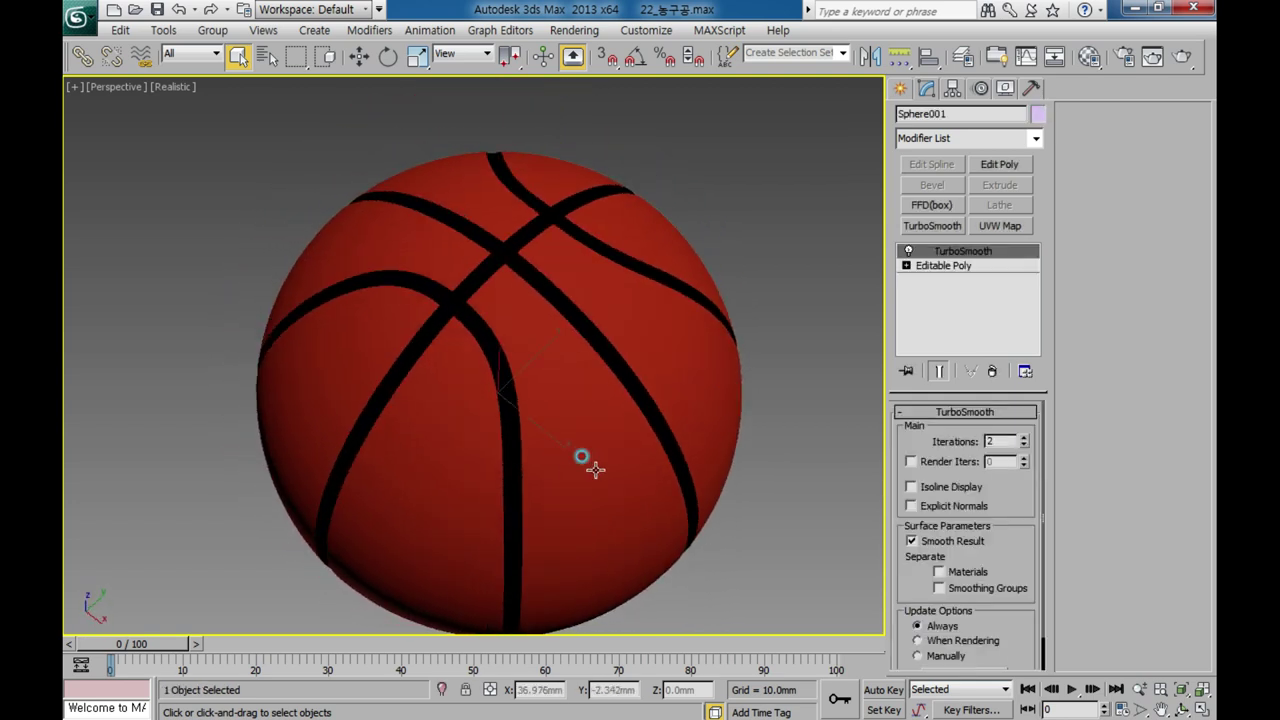
{"action": "left_click", "coordinate": [134, 171]}
{"action": "left_click", "coordinate": [77, 20]}
{"action": "left_click", "coordinate": [123, 105]}
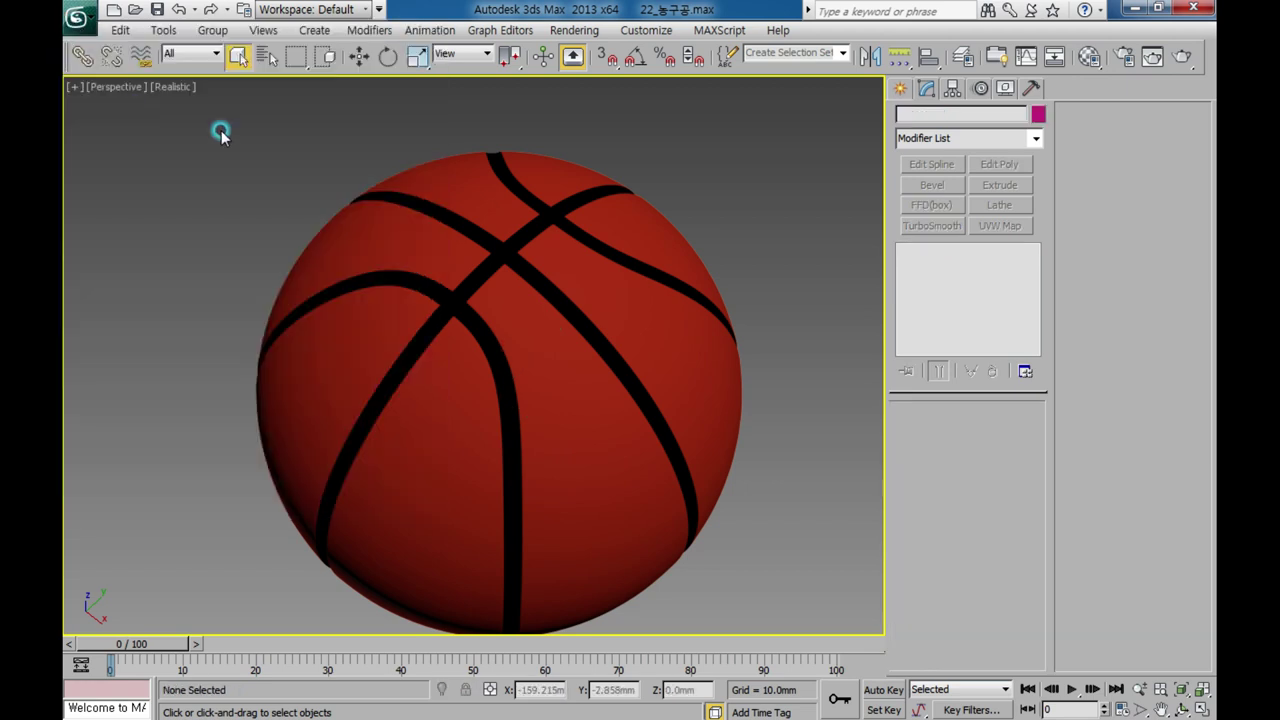
{"action": "left_click", "coordinate": [735, 429]}
{"action": "left_click", "coordinate": [566, 474]}
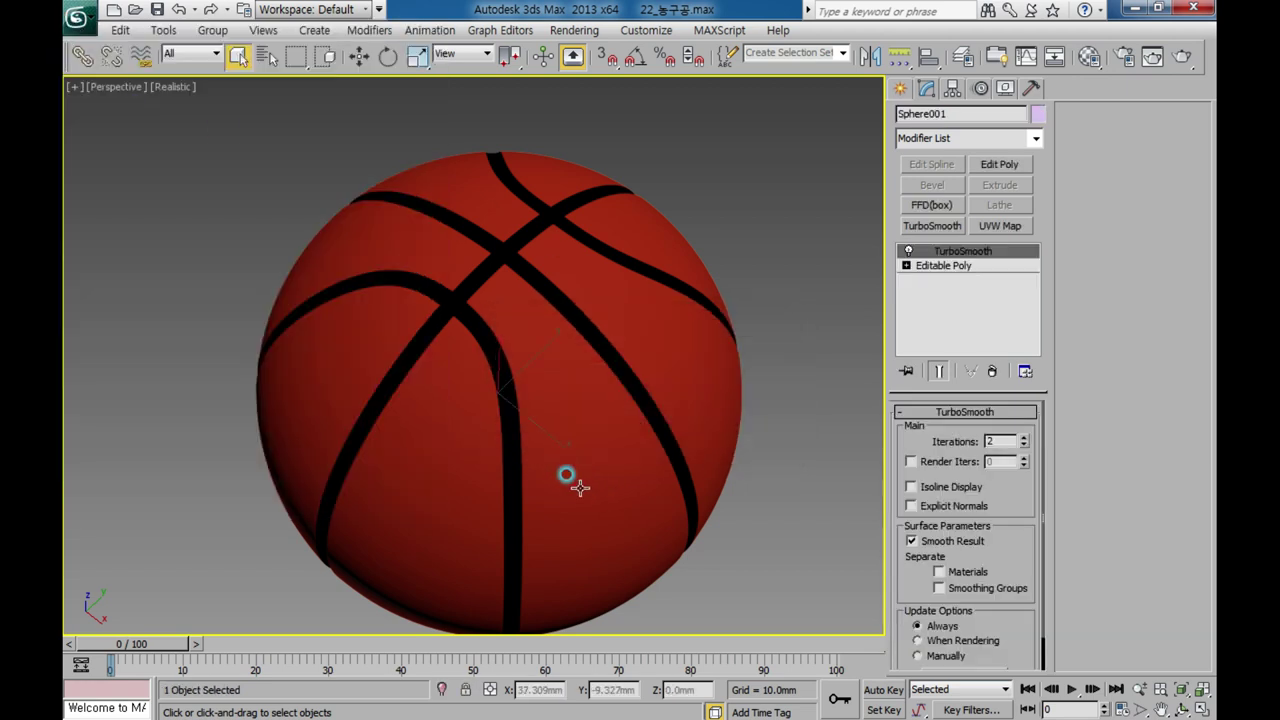
{"action": "key", "text": "Delete"}
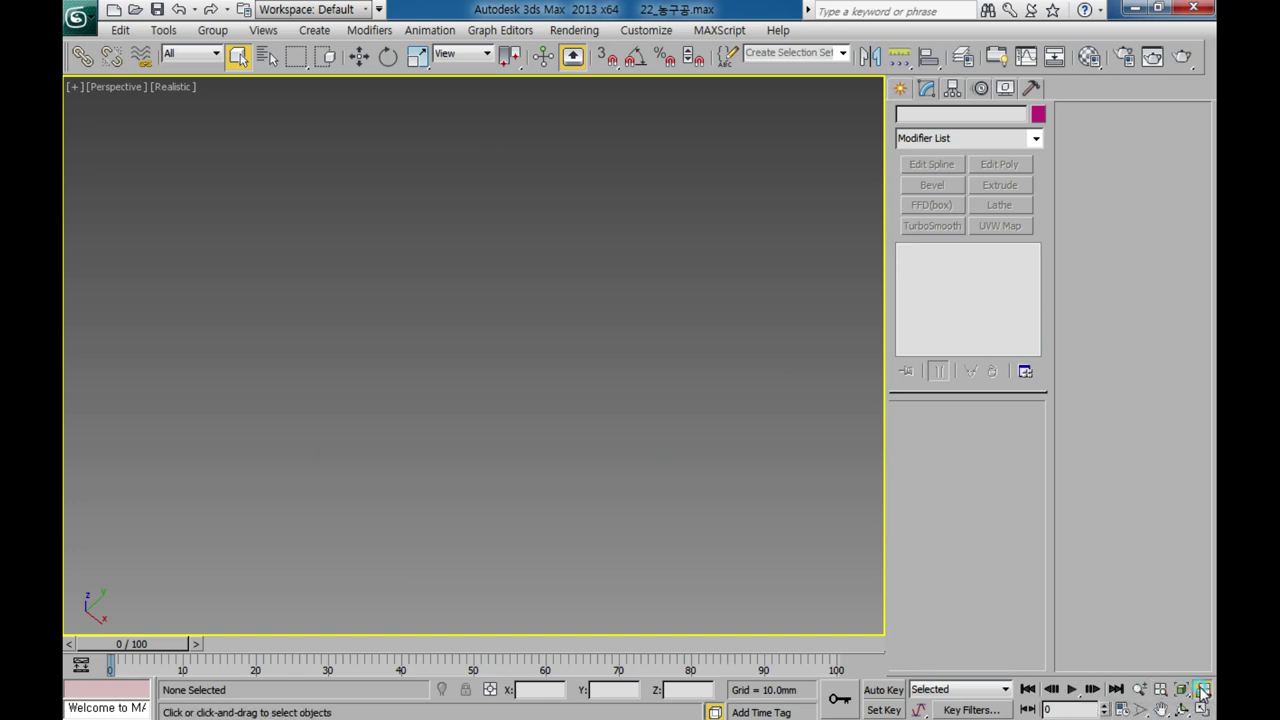
Restore the four viewports and draw a sphere in the Top view with a 70mm radius.
{"action": "left_click", "coordinate": [1202, 709]}
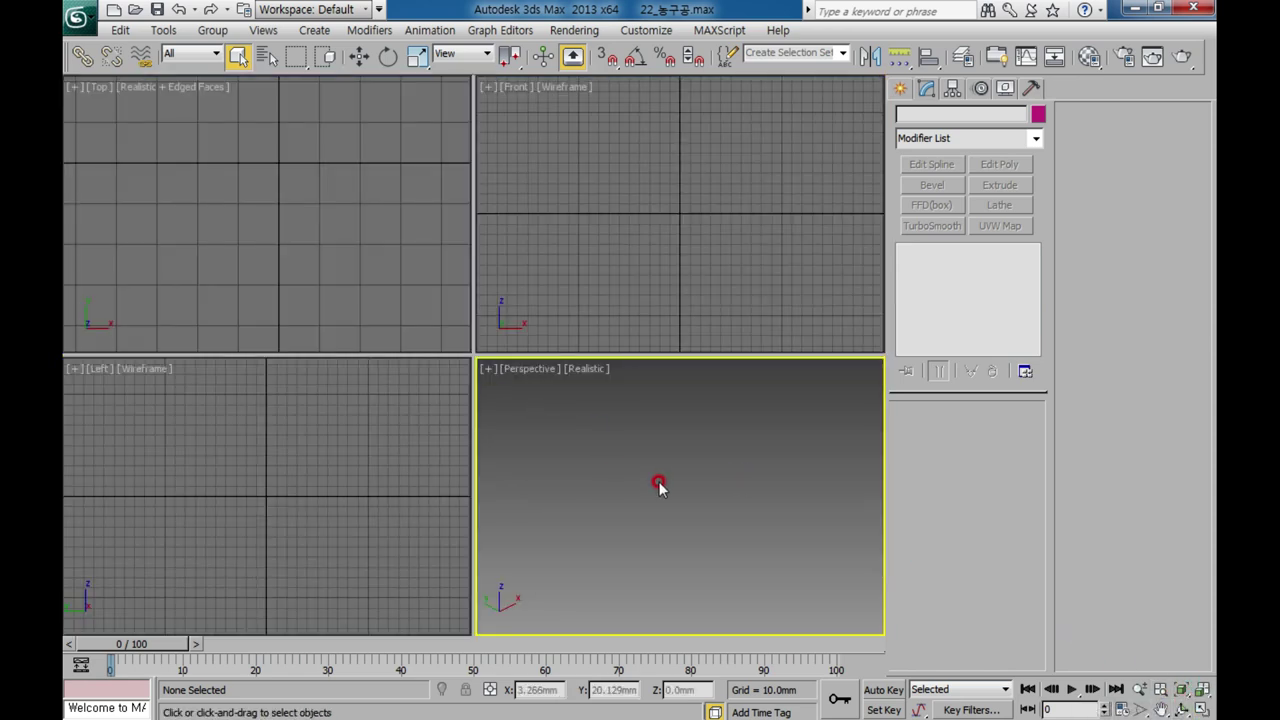
{"action": "left_click", "coordinate": [1202, 689]}
{"action": "left_click", "coordinate": [360, 246]}
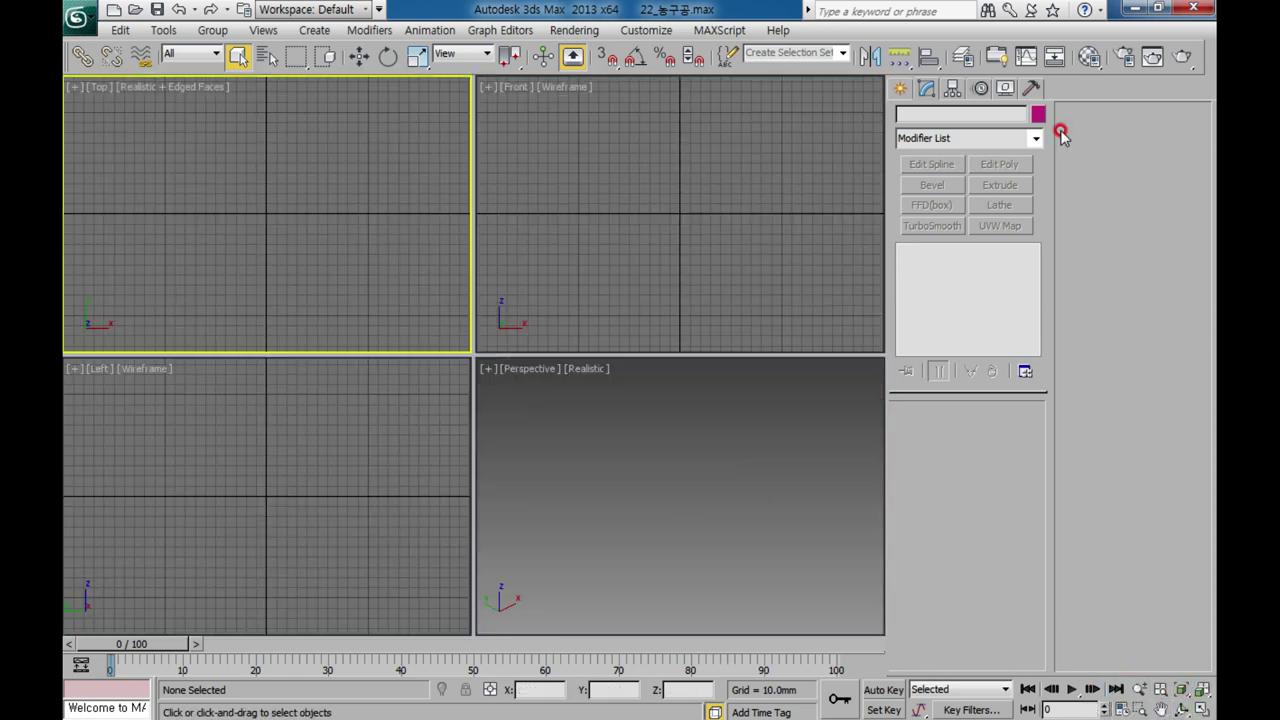
{"action": "left_click", "coordinate": [904, 90]}
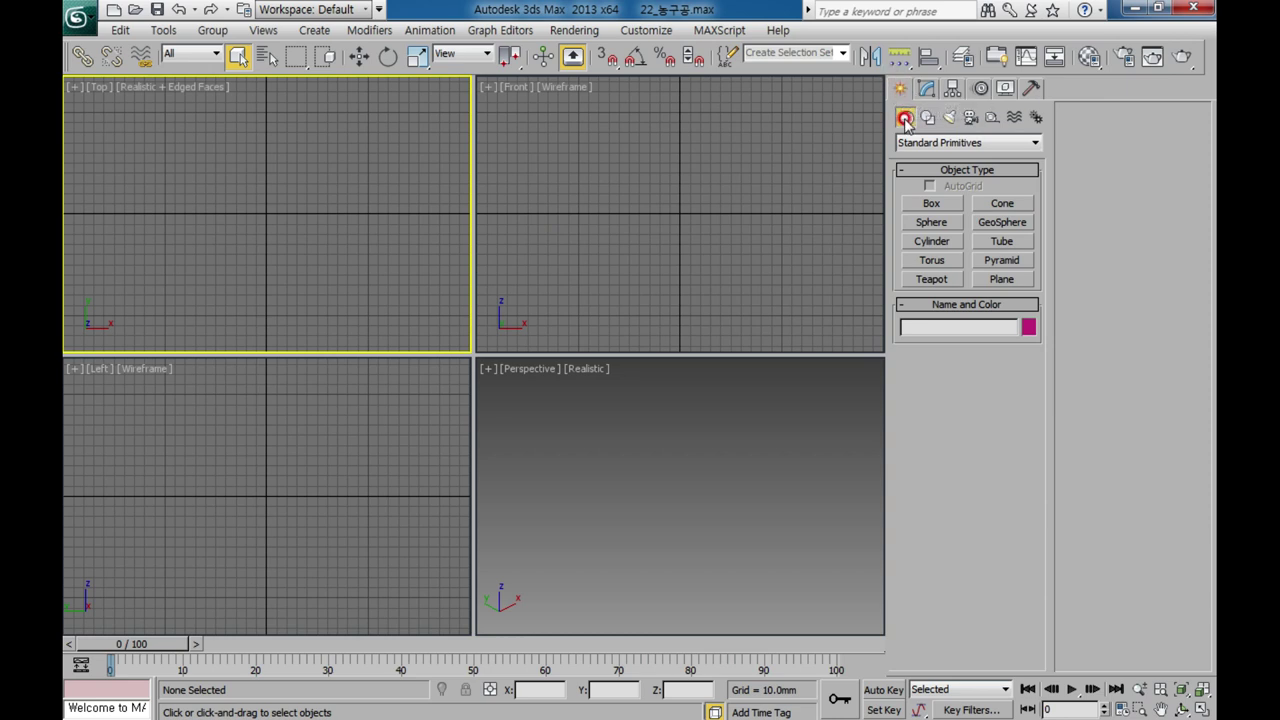
{"action": "left_click", "coordinate": [931, 224]}
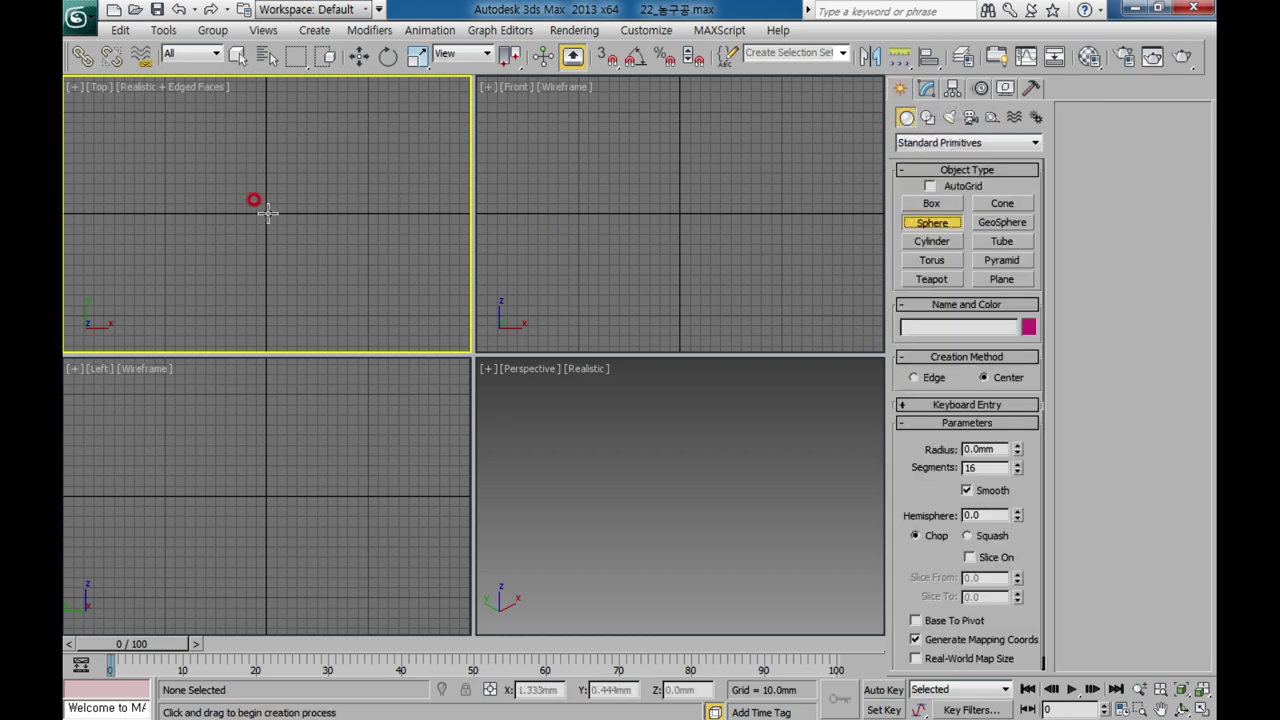
{"action": "mouse_move", "coordinate": [267, 210]}
{"action": "left_mouse_down"}
{"action": "mouse_move", "coordinate": [305, 163]}
{"action": "mouse_move", "coordinate": [318, 172]}
{"action": "left_mouse_up"}
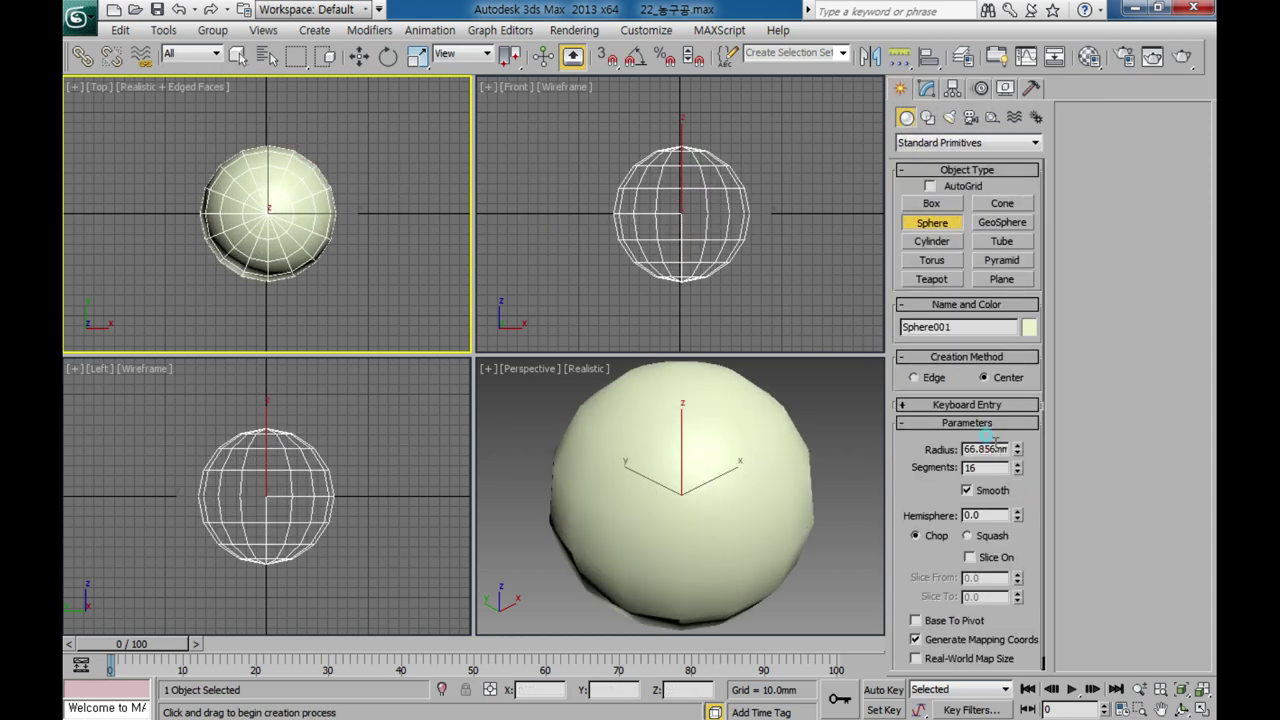
{"action": "type", "text": "70"}
{"action": "key", "text": "Return"}
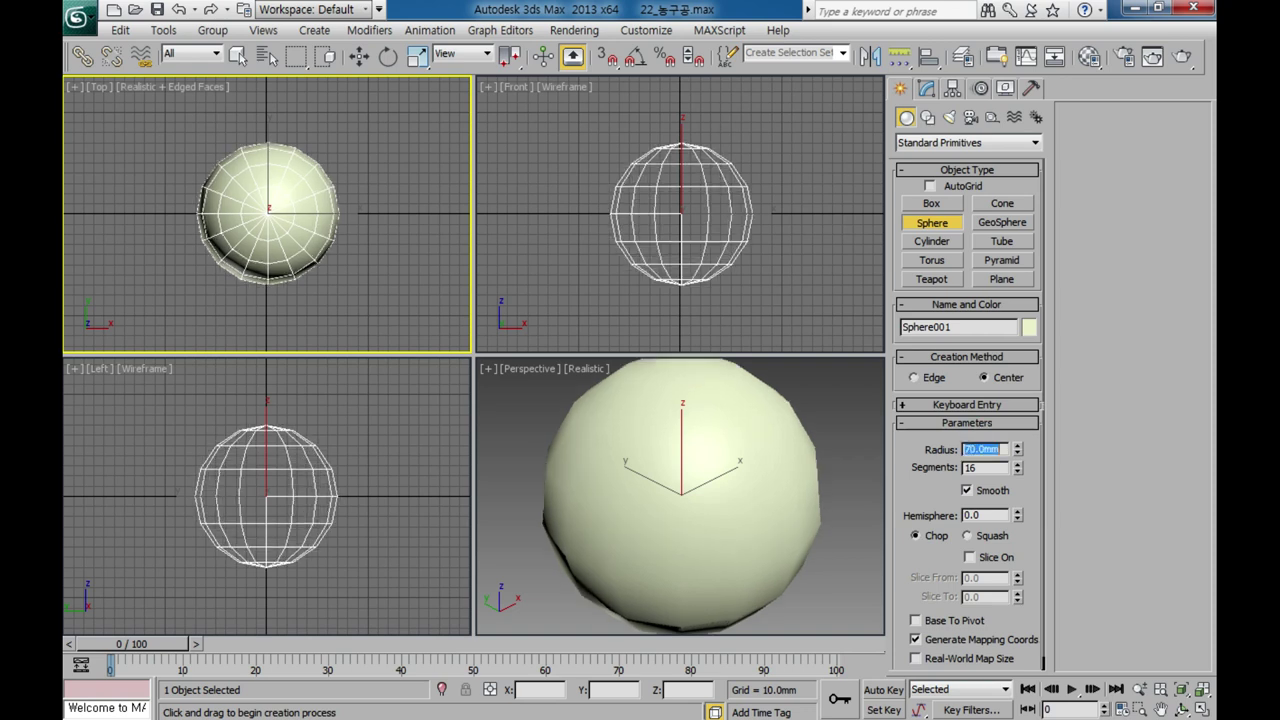
{"action": "left_click", "coordinate": [965, 468]}
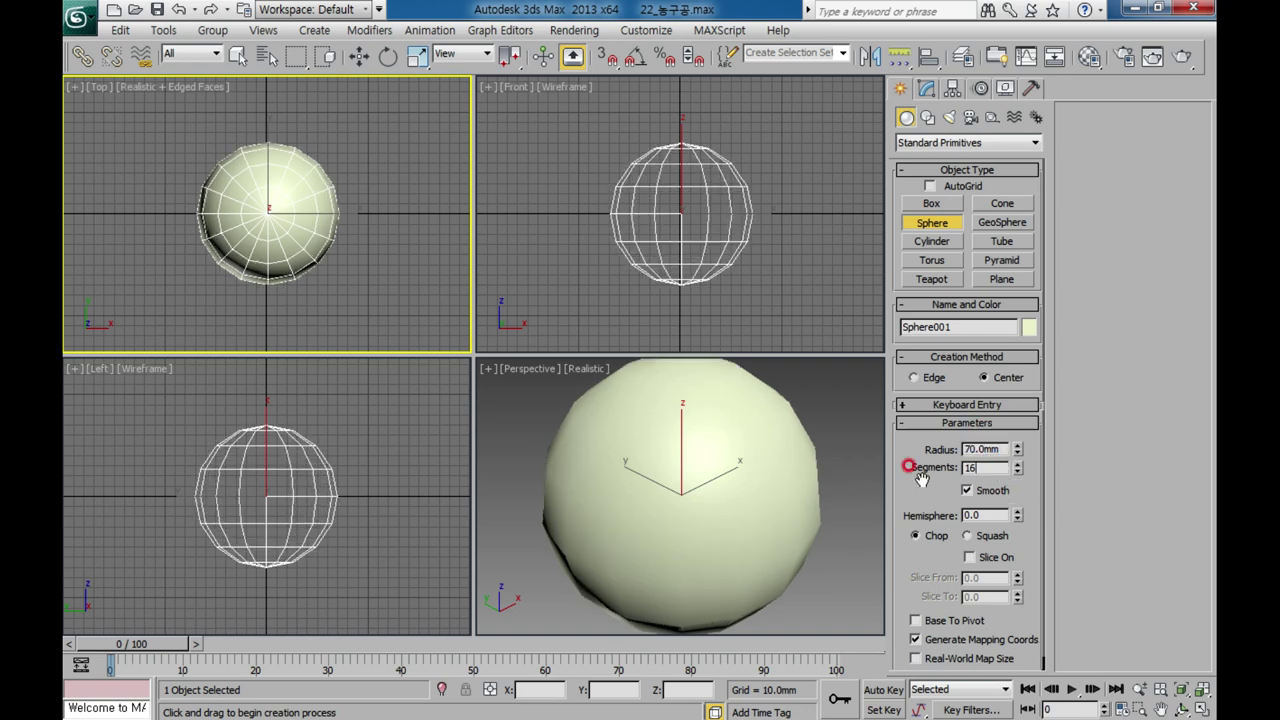
{"action": "left_click", "coordinate": [1003, 490]}
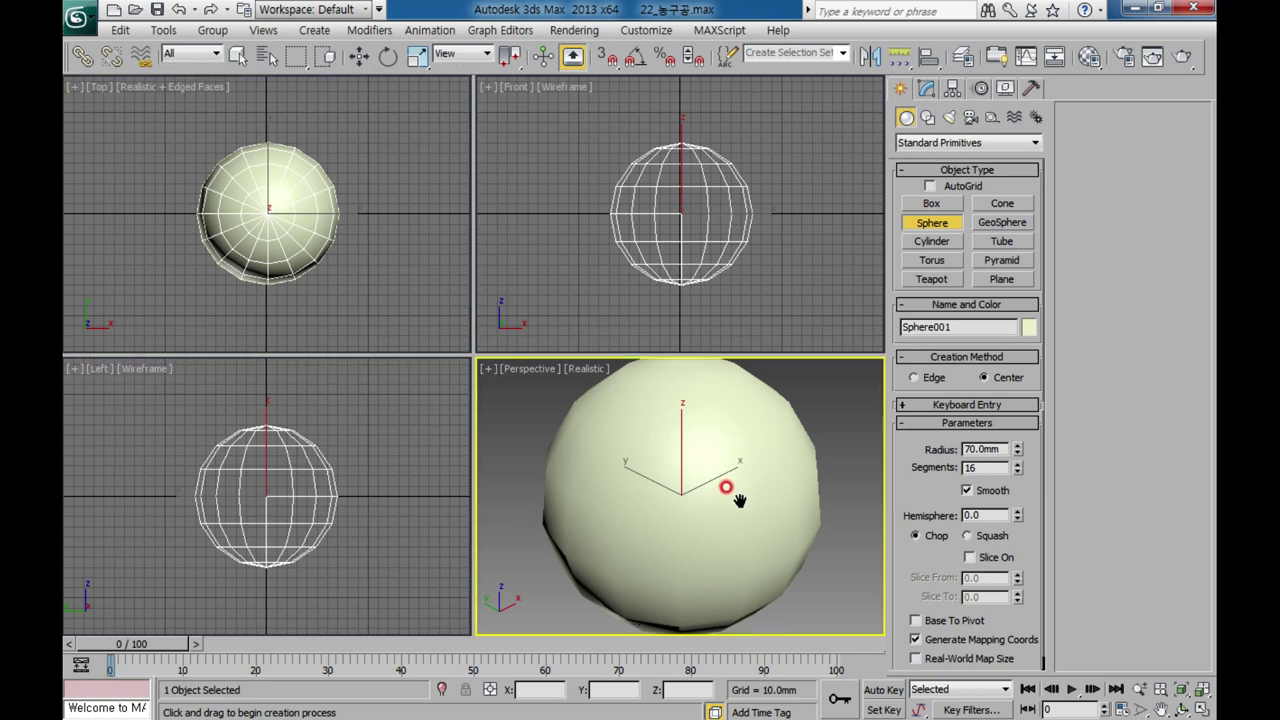
Show edged faces on the sphere in Perspective and switch the Top view to wireframe.
{"action": "middle_click_drag", "start_coordinate": [729, 492], "coordinate": [697, 508], "text": "alt"}
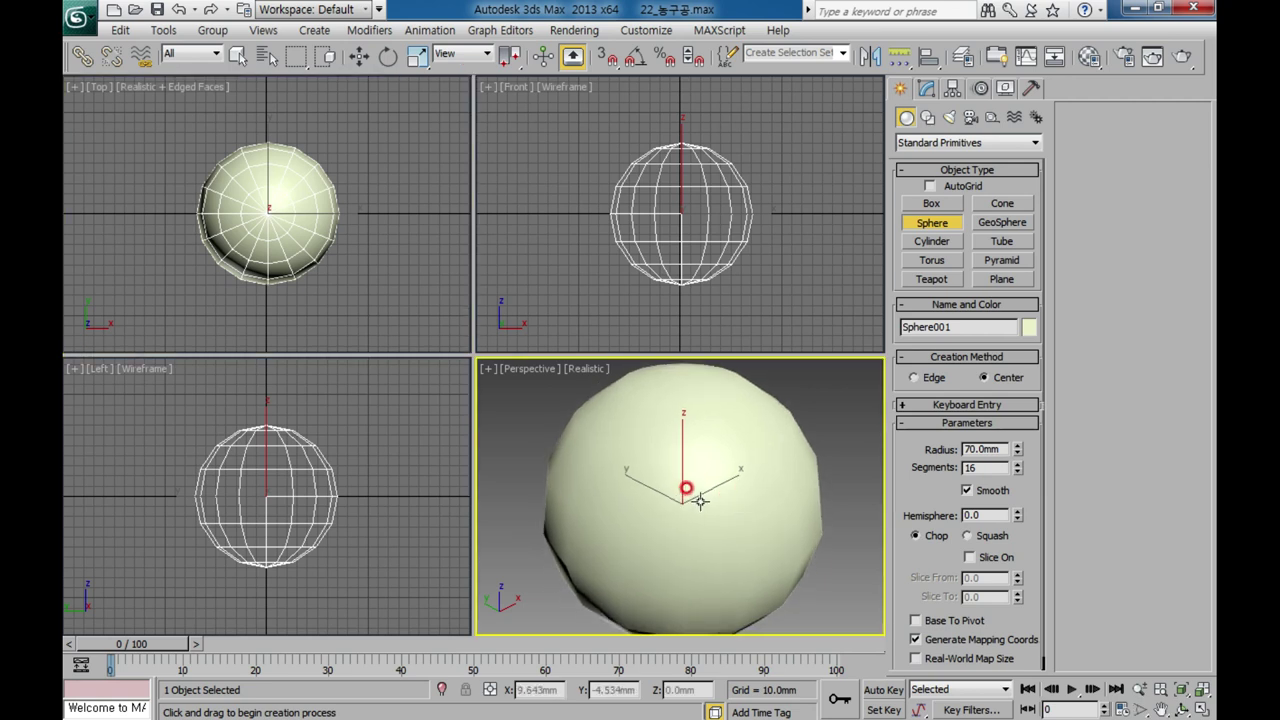
{"action": "key", "text": "F4"}
{"action": "middle_click_drag", "start_coordinate": [708, 490], "coordinate": [709, 509]}
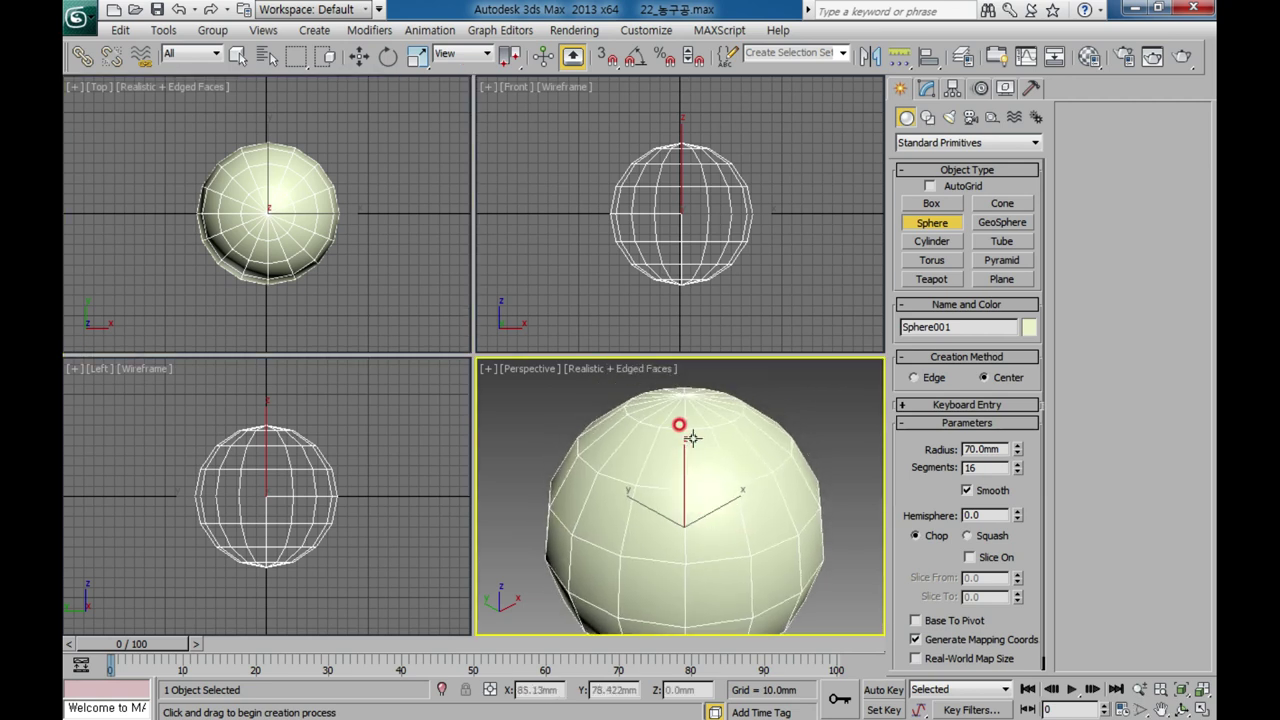
{"action": "right_click", "coordinate": [318, 300]}
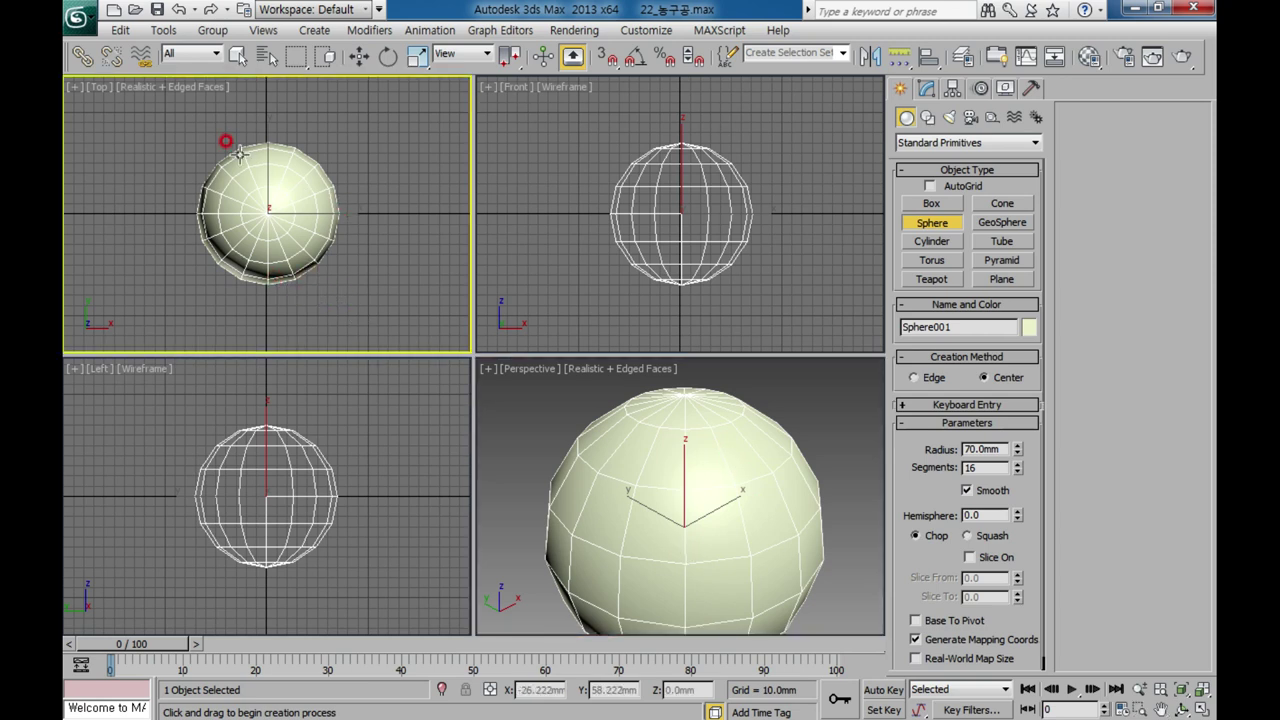
{"action": "key", "text": "F3"}
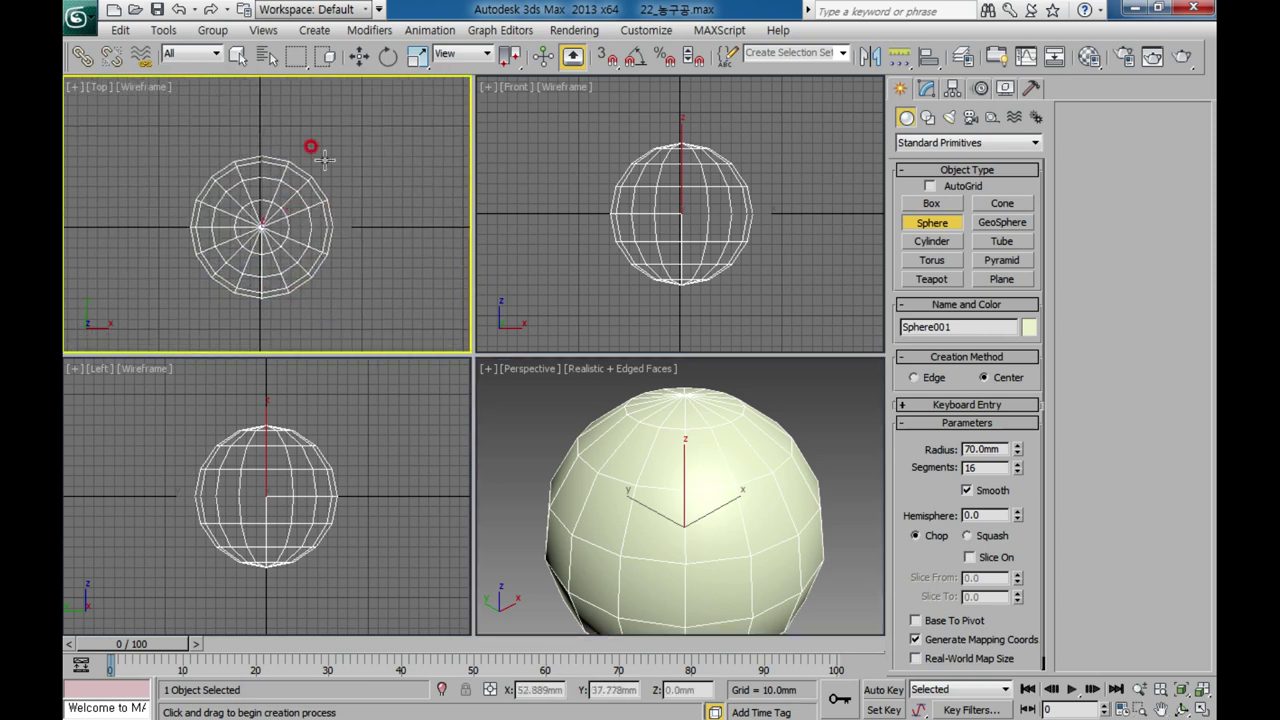
Zero the sphere's X and Y in Move Transform Type-In, then maximize the Top view.
{"action": "right_click", "coordinate": [358, 56]}
{"action": "right_click", "coordinate": [322, 190]}
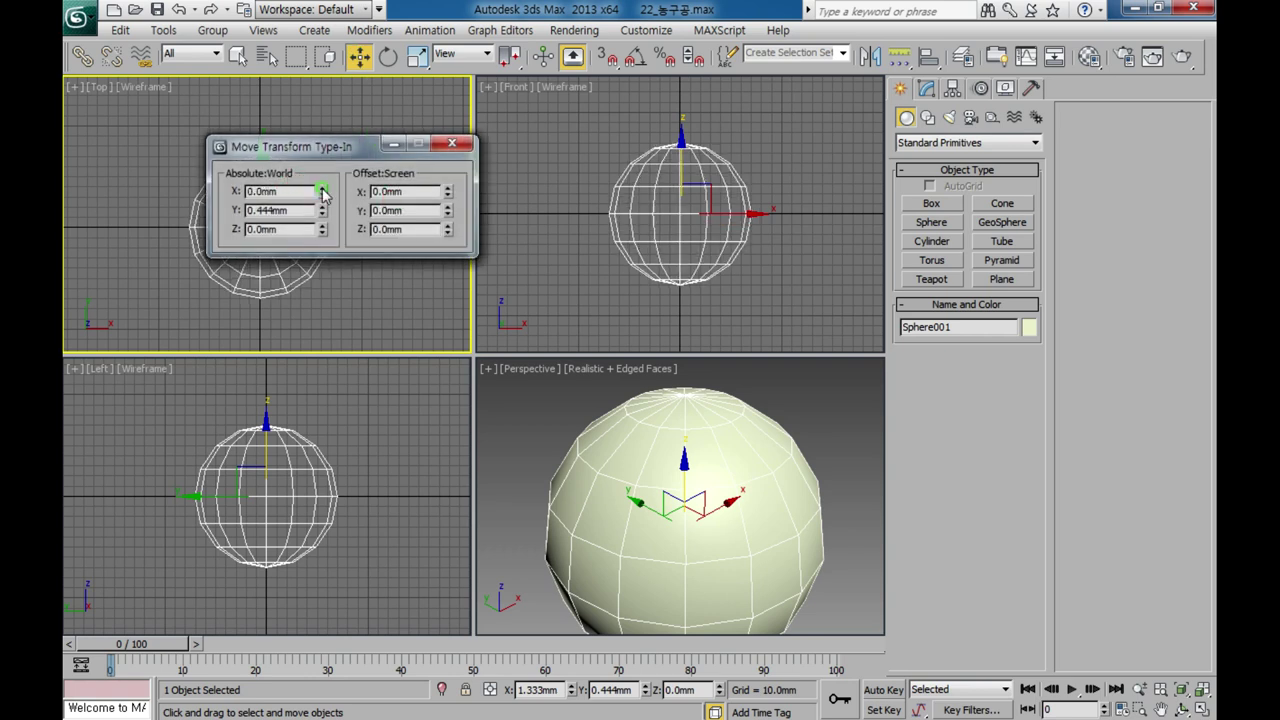
{"action": "right_click", "coordinate": [322, 209]}
{"action": "left_click", "coordinate": [452, 143]}
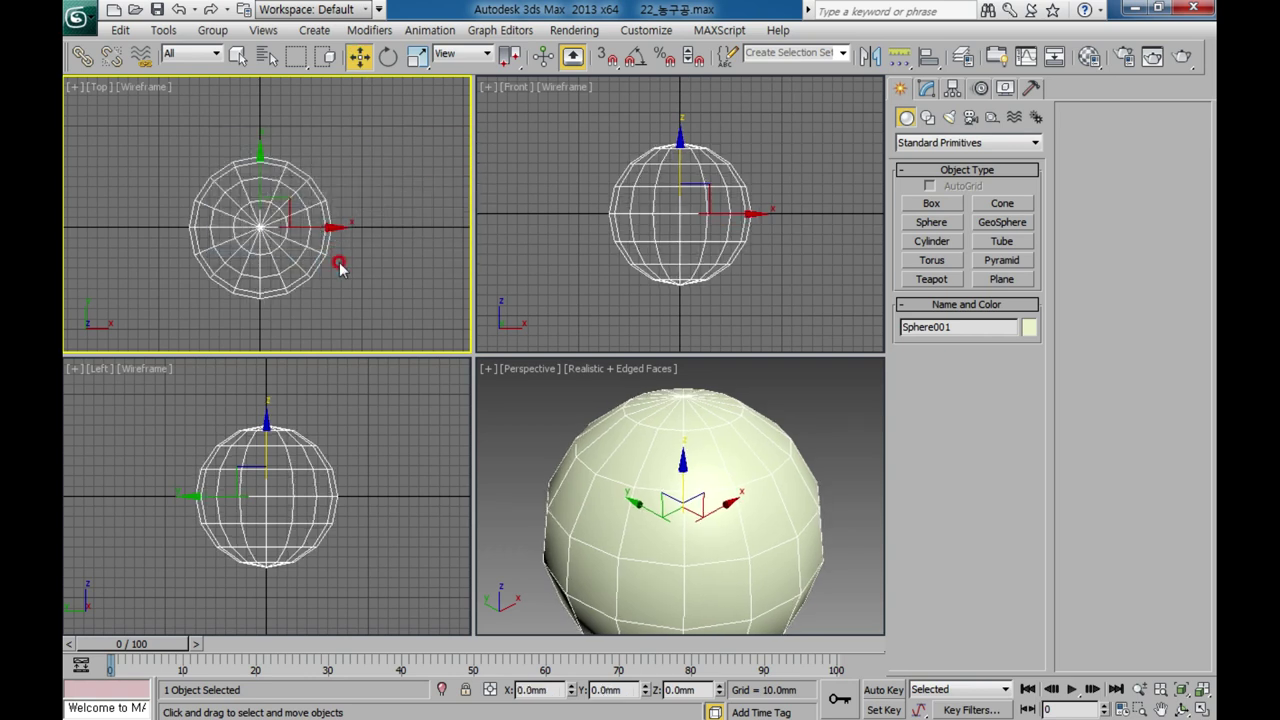
{"action": "middle_click_drag", "start_coordinate": [337, 263], "coordinate": [355, 253]}
{"action": "key", "text": "alt+w"}
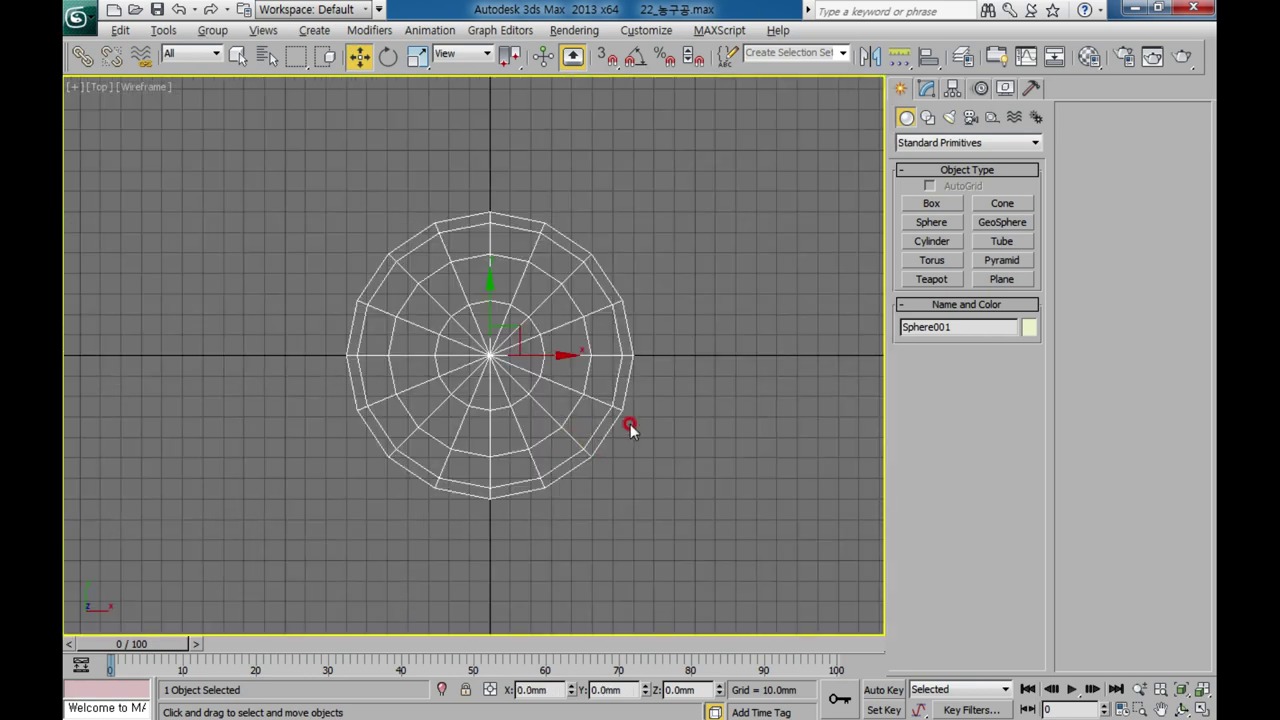
Fit the sphere in the Top view and add an Edit Poly modifier at Edge level.
{"action": "left_click", "coordinate": [1201, 689]}
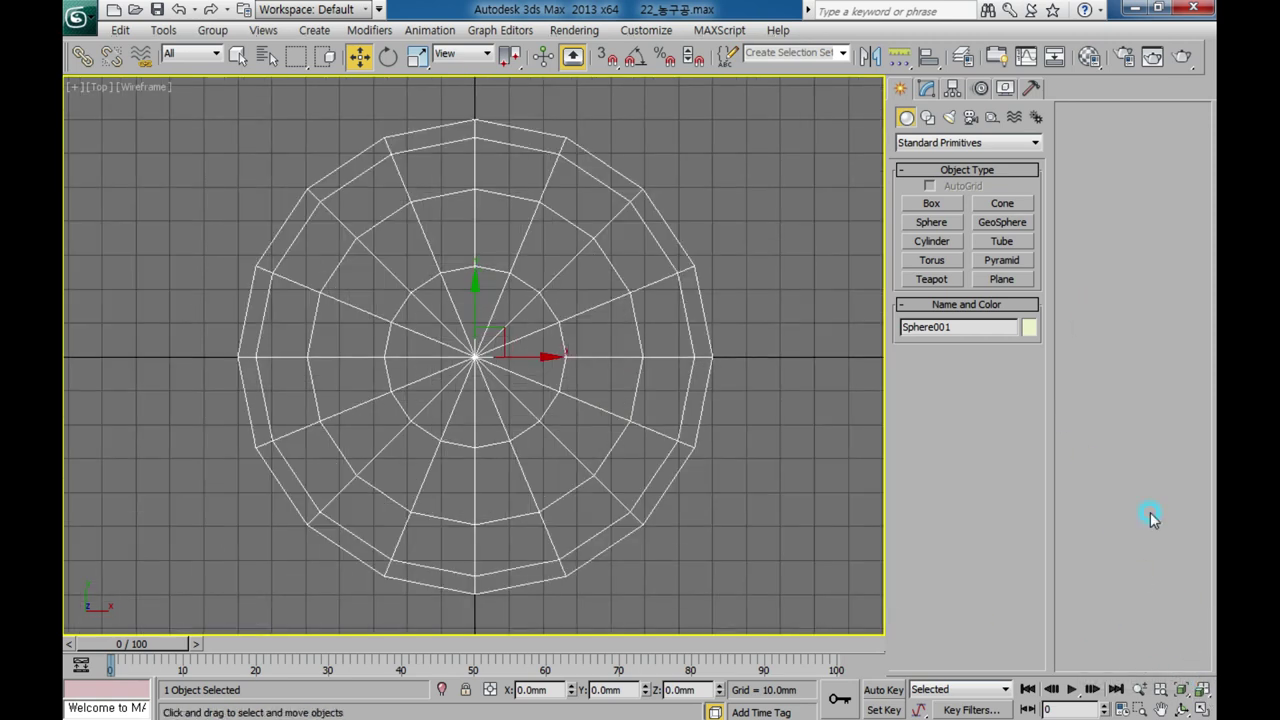
{"action": "left_click", "coordinate": [929, 89]}
{"action": "left_click", "coordinate": [1003, 164]}
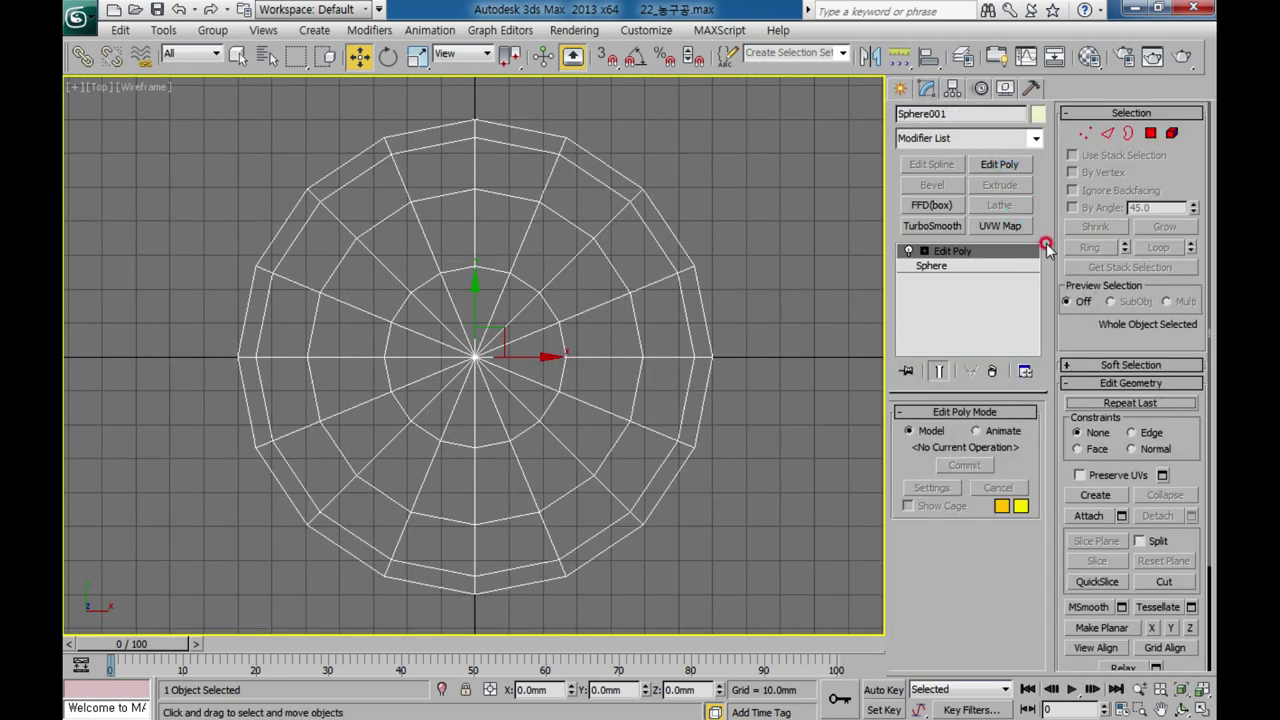
{"action": "left_click", "coordinate": [1100, 126]}
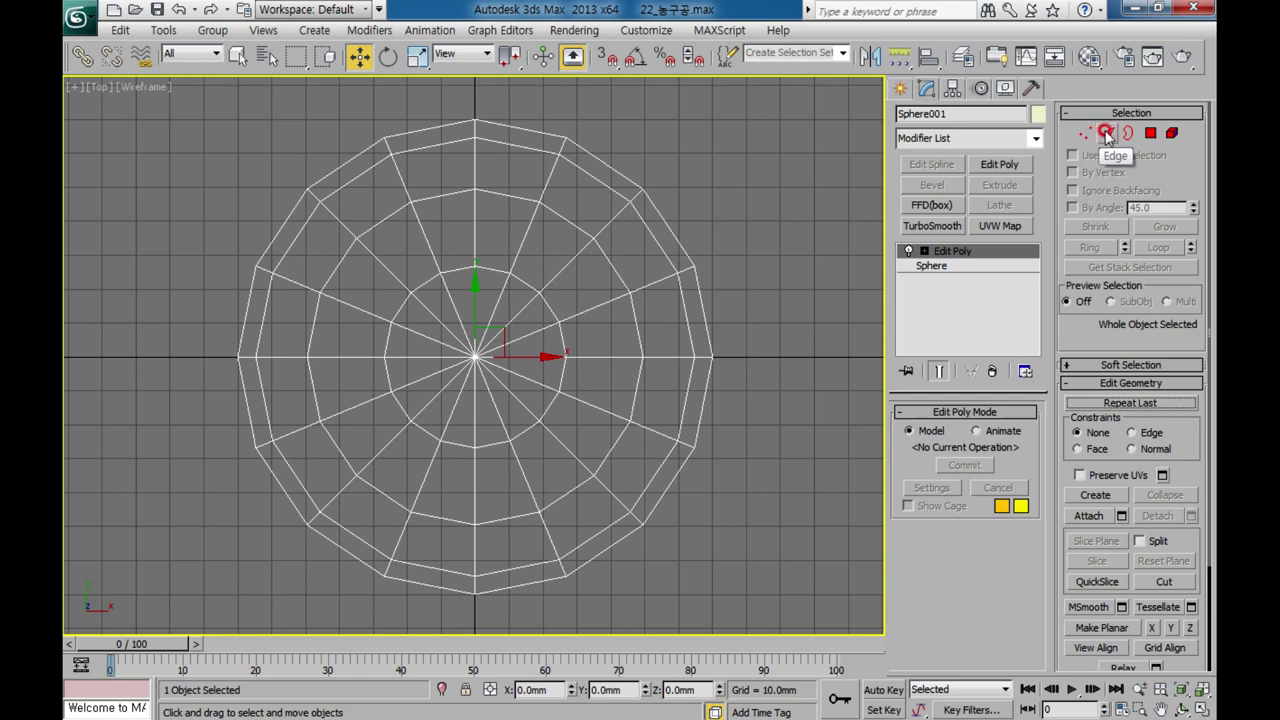
Turn on 3D Snap with Vertex as the only snap type.
{"action": "left_click", "coordinate": [607, 56]}
{"action": "right_click", "coordinate": [607, 56]}
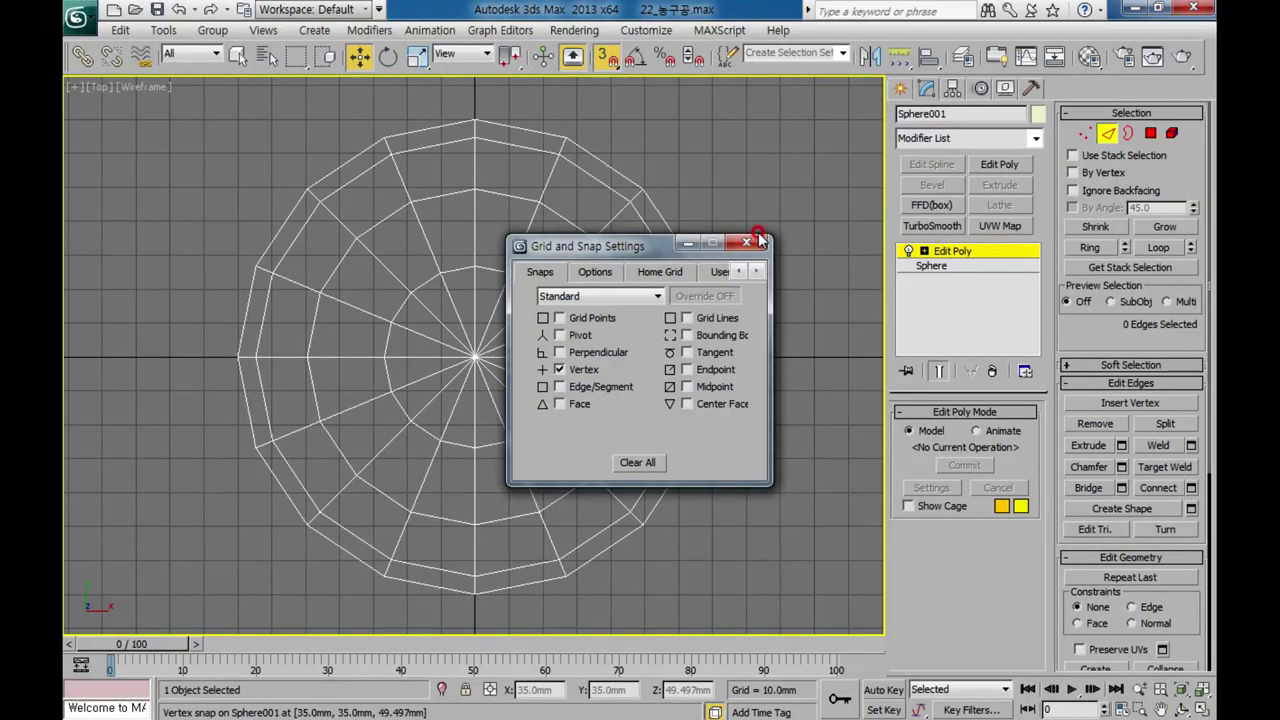
{"action": "left_click", "coordinate": [746, 242]}
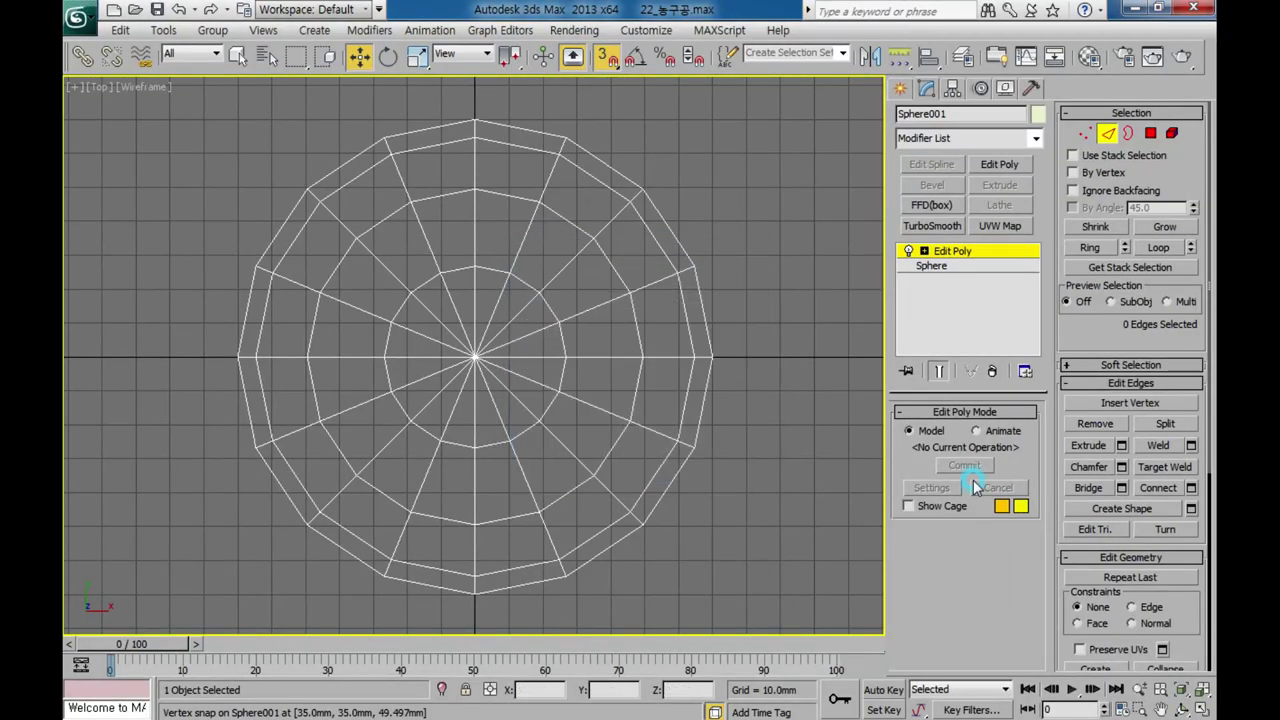
Use Cut to draw two horizontal edges across the pole, each between opposite snapped vertices.
{"action": "scroll", "coordinate": [1100, 540], "scroll_direction": "down", "scroll_amount": 5}
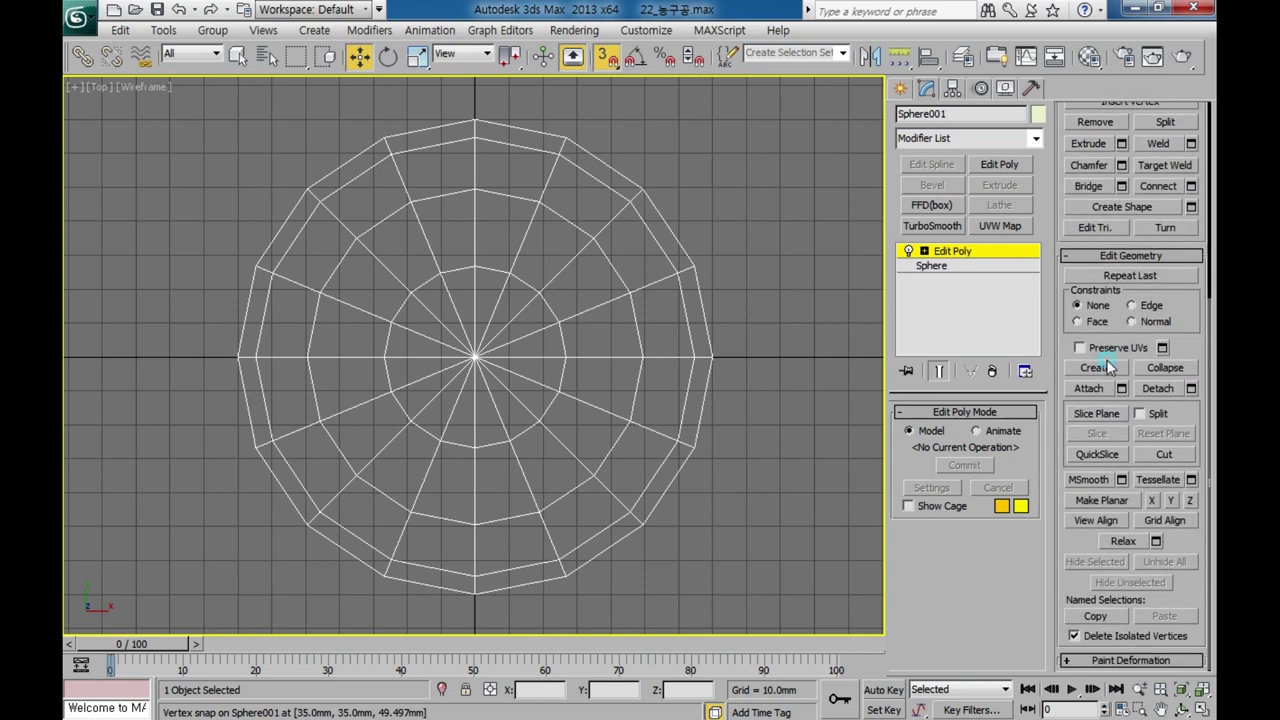
{"action": "left_click", "coordinate": [1162, 455]}
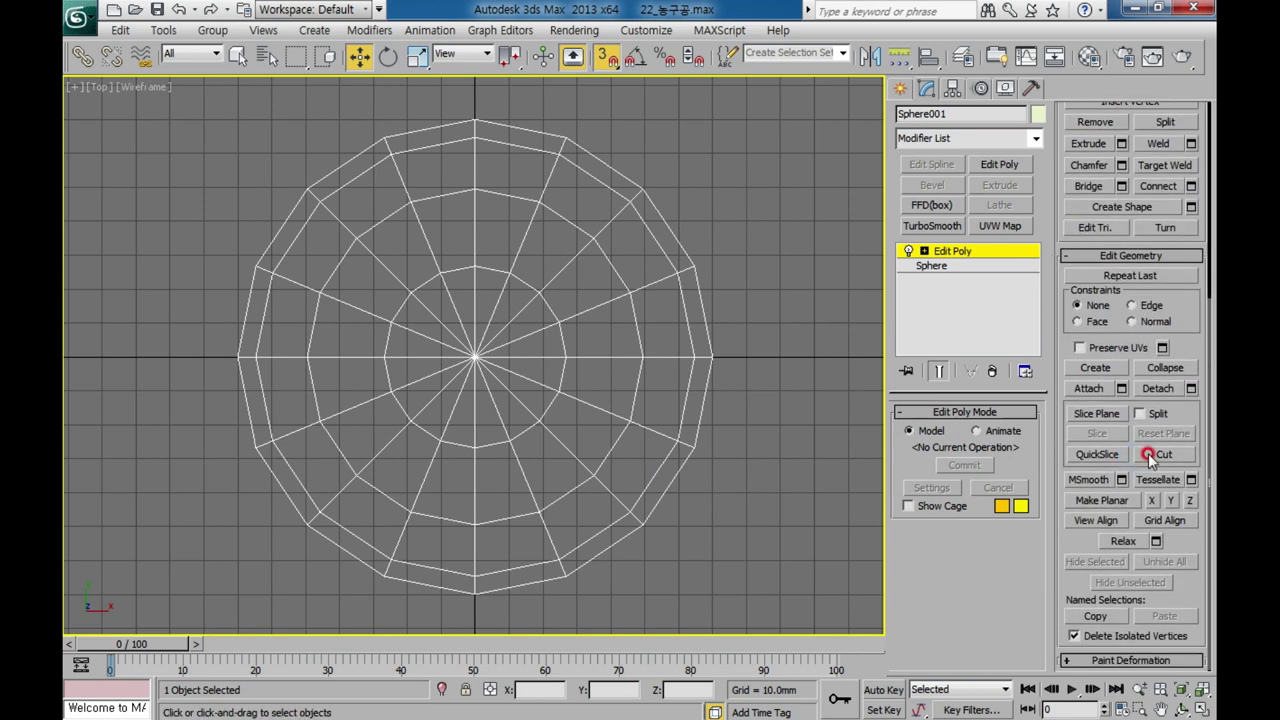
{"action": "left_click", "coordinate": [393, 322]}
{"action": "left_click", "coordinate": [557, 322]}
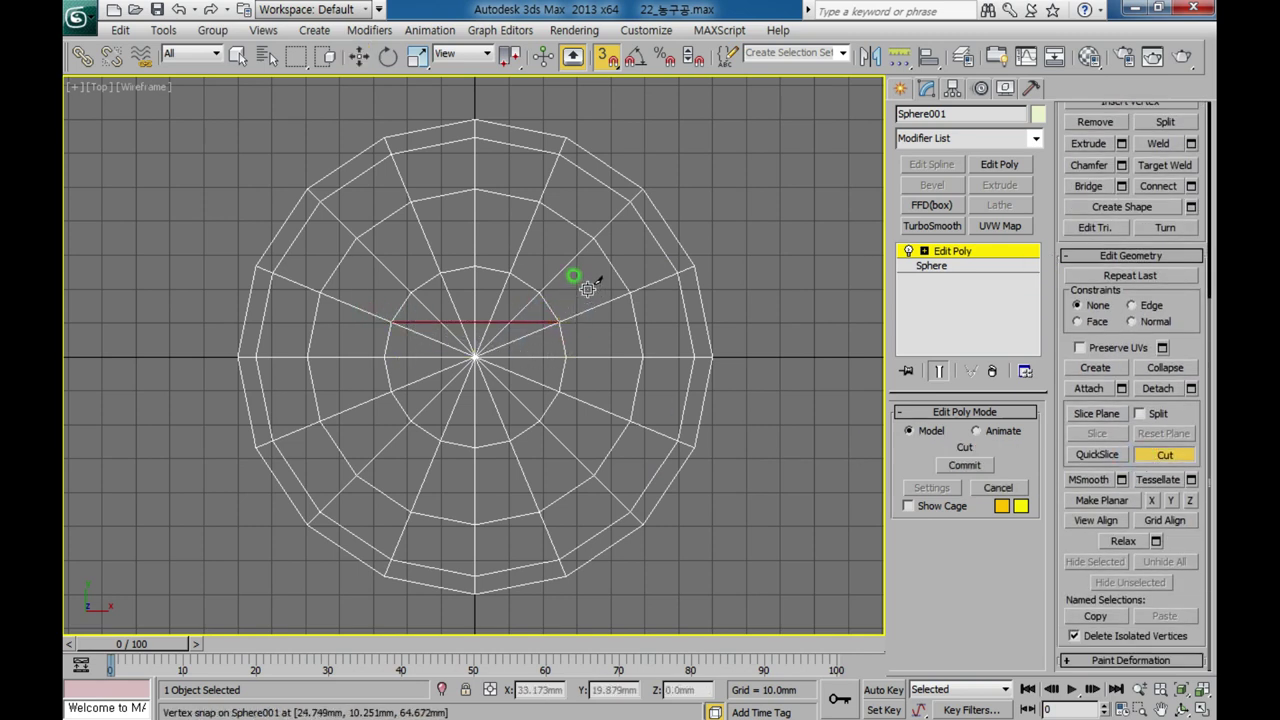
{"action": "left_click", "coordinate": [413, 291]}
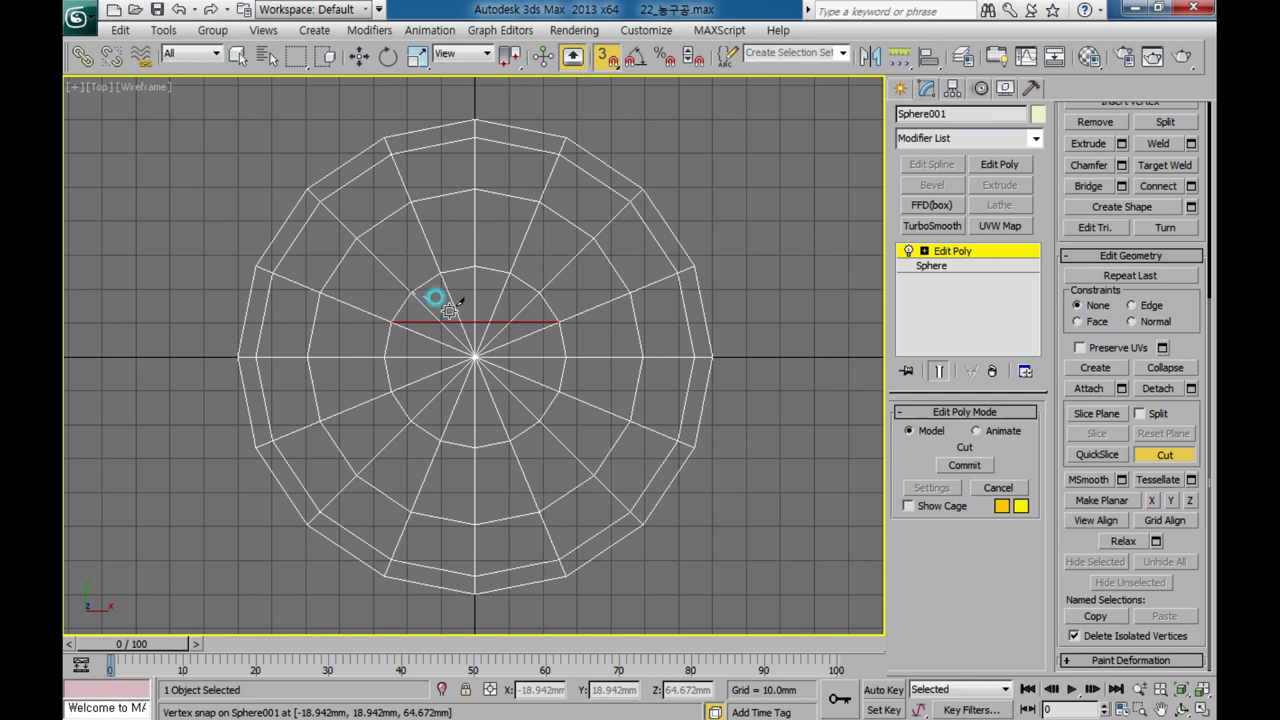
{"action": "left_click", "coordinate": [539, 291]}
{"action": "scroll", "coordinate": [478, 362], "scroll_direction": "up", "scroll_amount": 3}
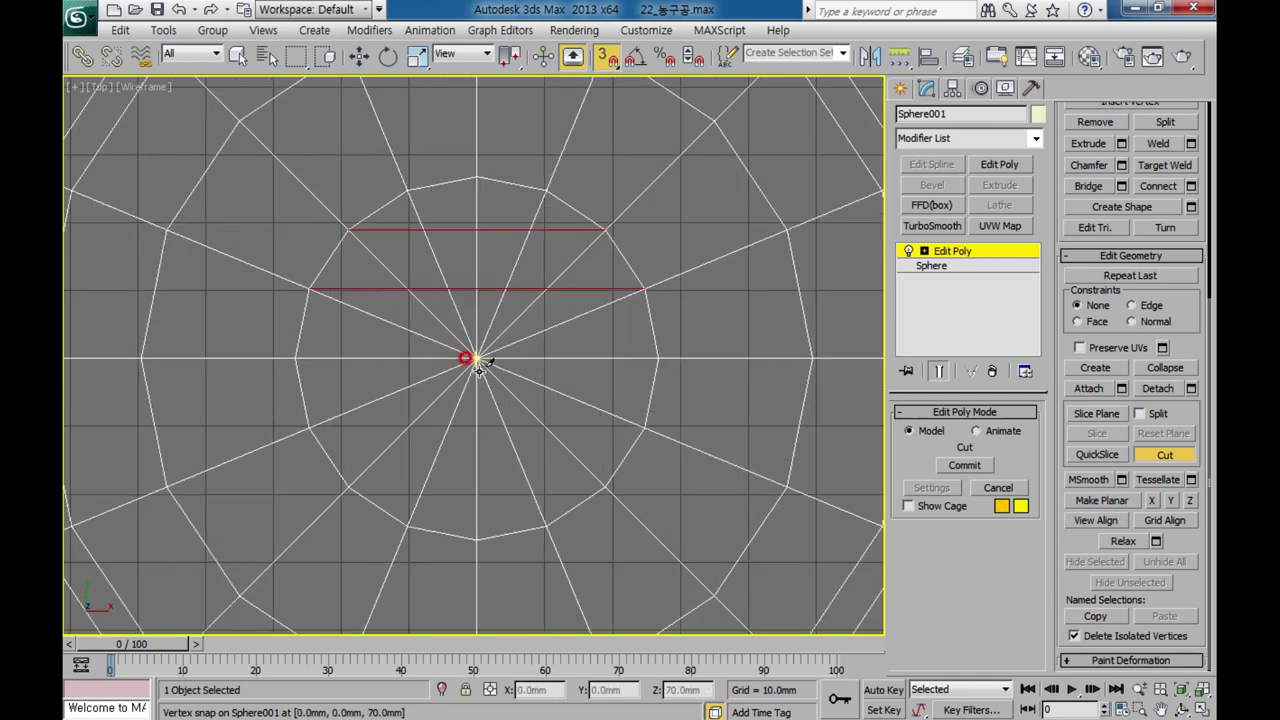
{"action": "left_click", "coordinate": [1164, 455]}
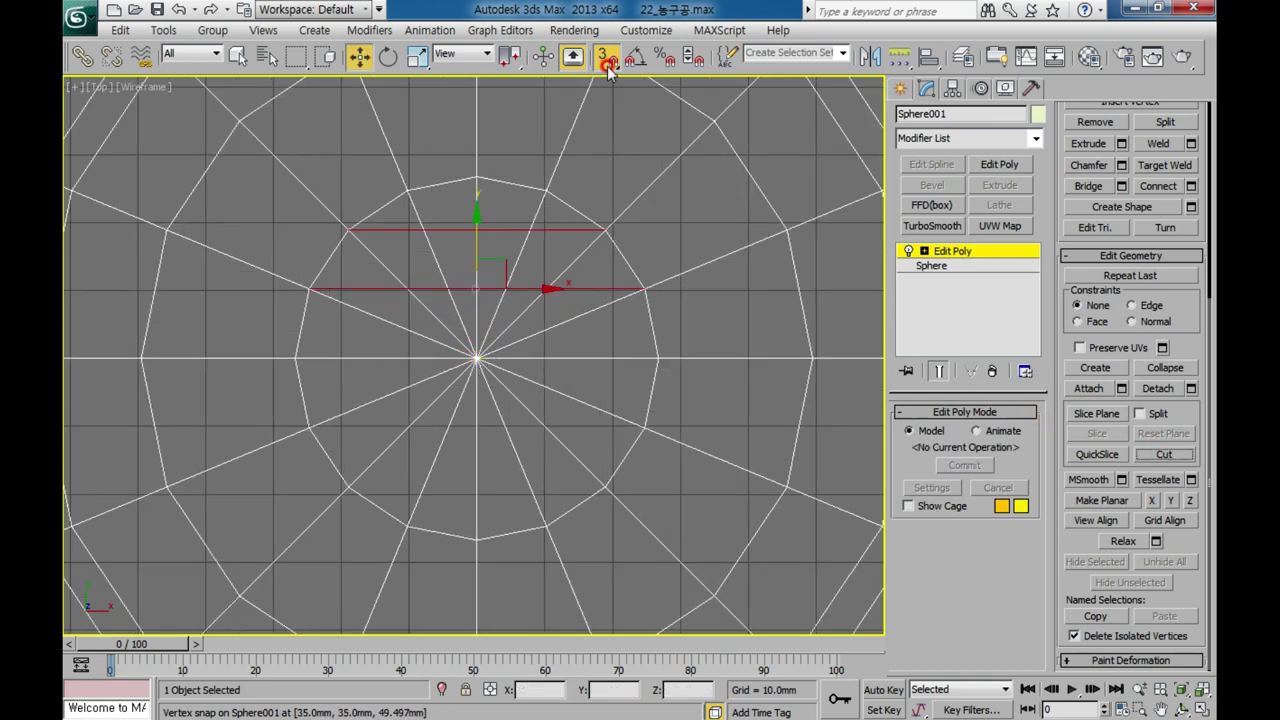
Select the six spoke edges fanning from the pole into the cut region and Remove them.
{"action": "left_click", "coordinate": [924, 251]}
{"action": "left_click", "coordinate": [952, 280]}
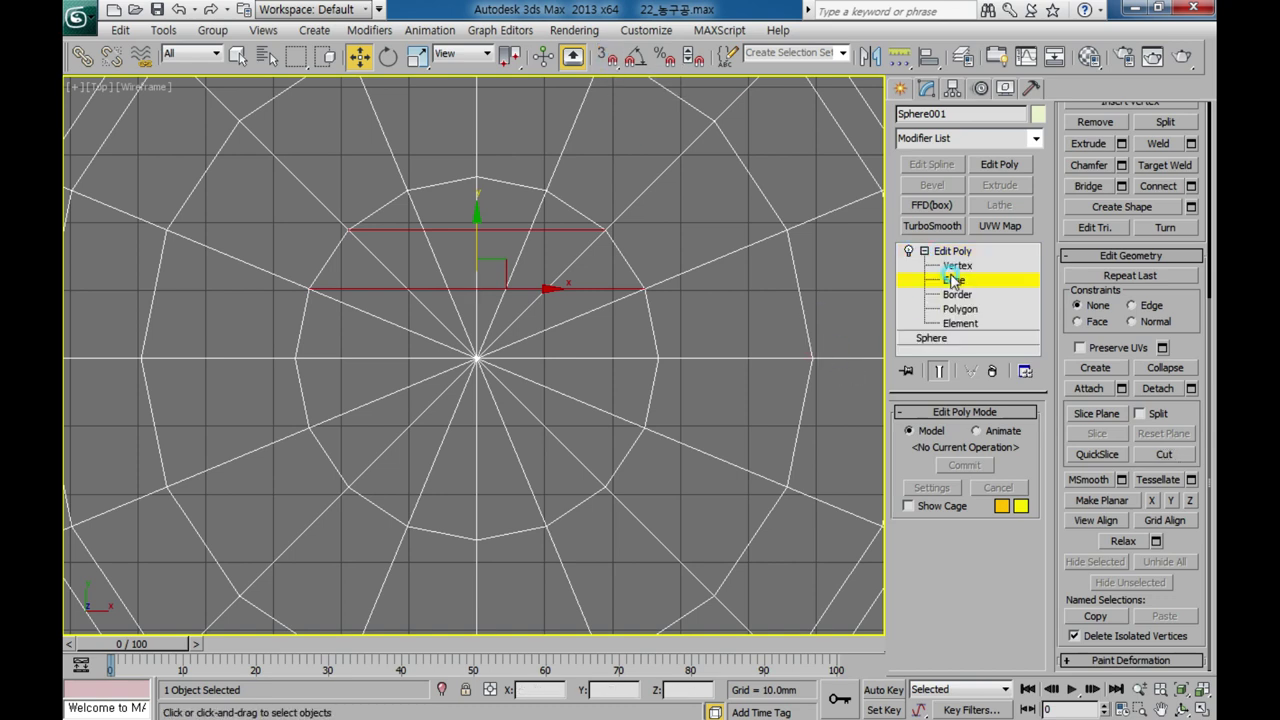
{"action": "left_click", "coordinate": [506, 296]}
{"action": "left_click", "coordinate": [590, 310], "text": "ctrl"}
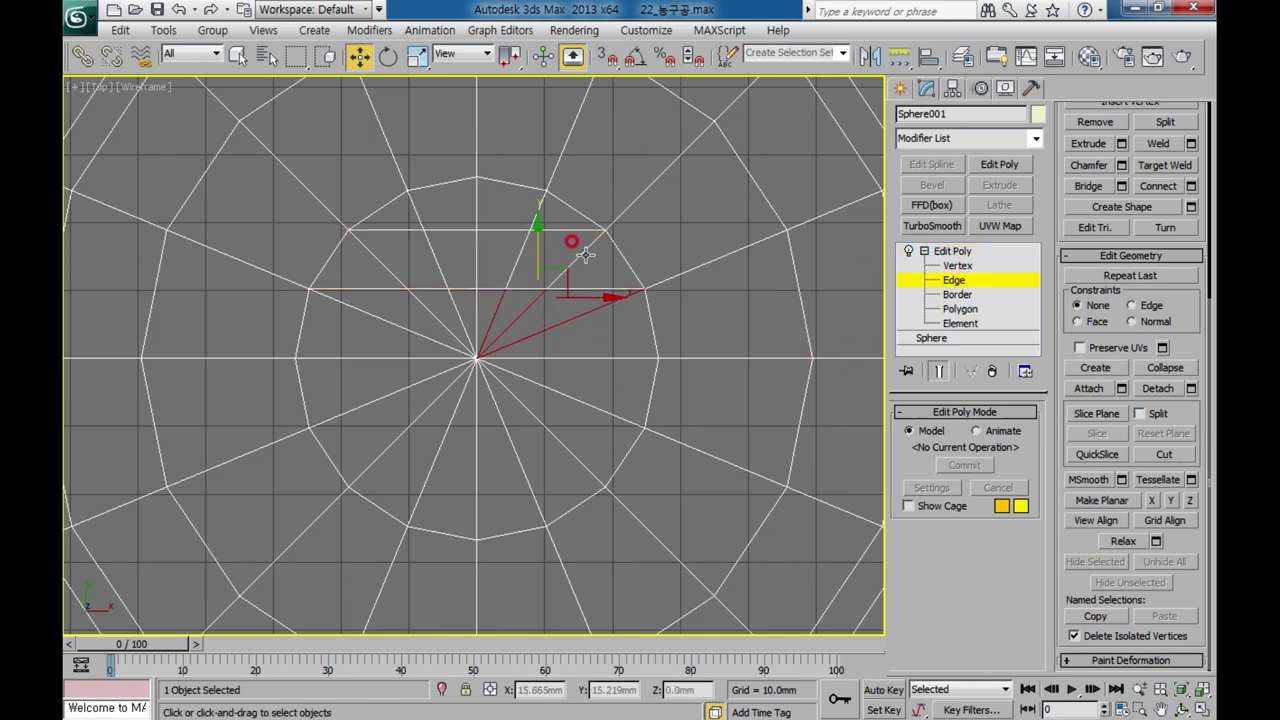
{"action": "left_click", "coordinate": [522, 243], "text": "ctrl"}
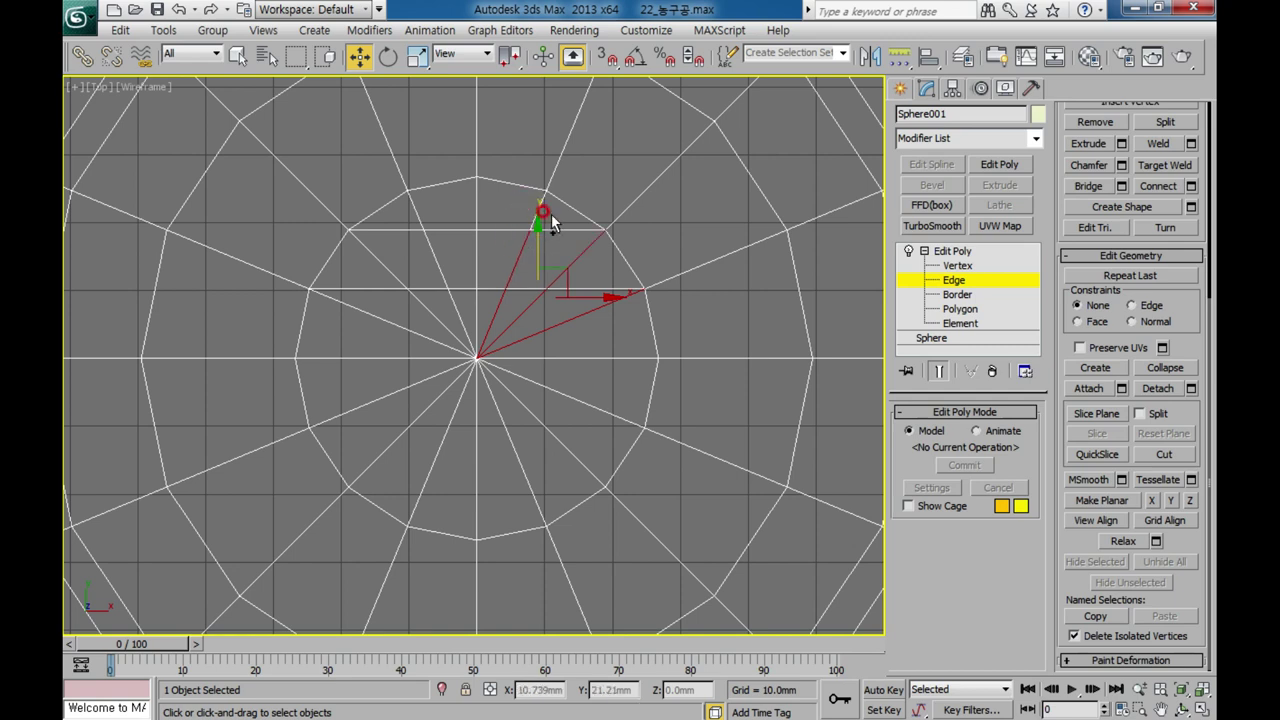
{"action": "left_click", "coordinate": [416, 220], "text": "ctrl"}
{"action": "left_click", "coordinate": [392, 271], "text": "ctrl"}
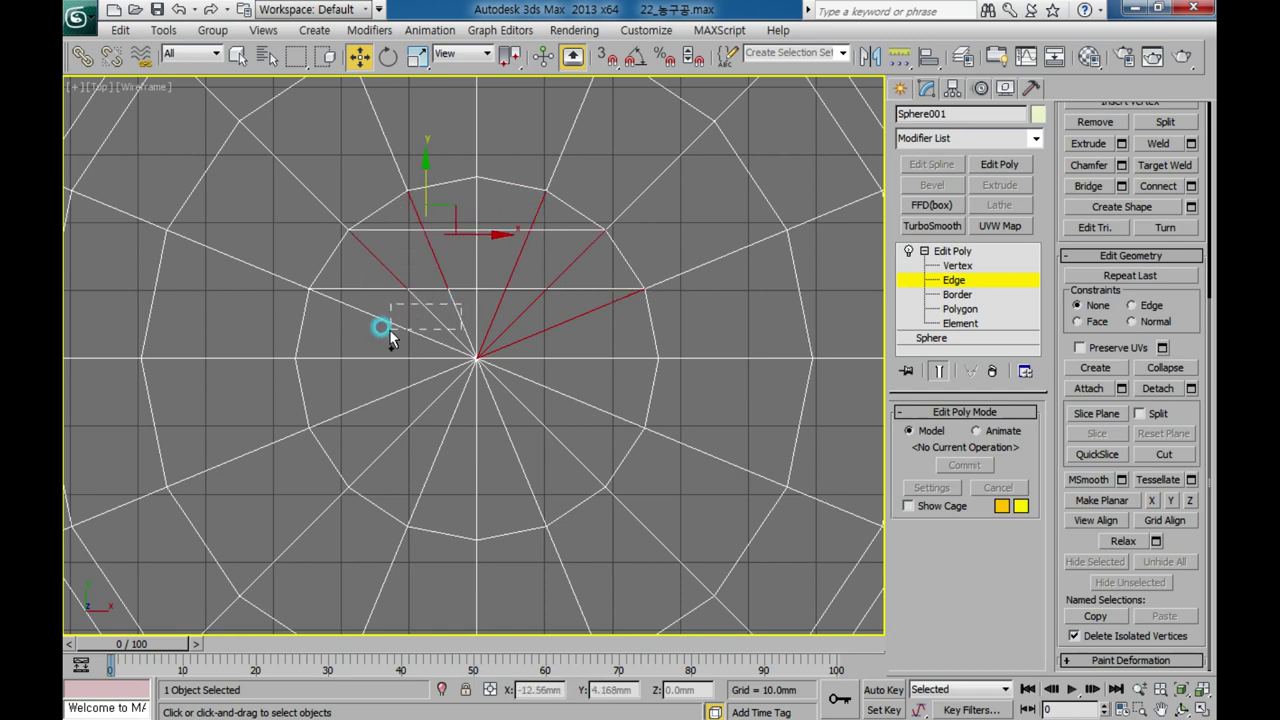
{"action": "left_click", "coordinate": [418, 333], "text": "ctrl"}
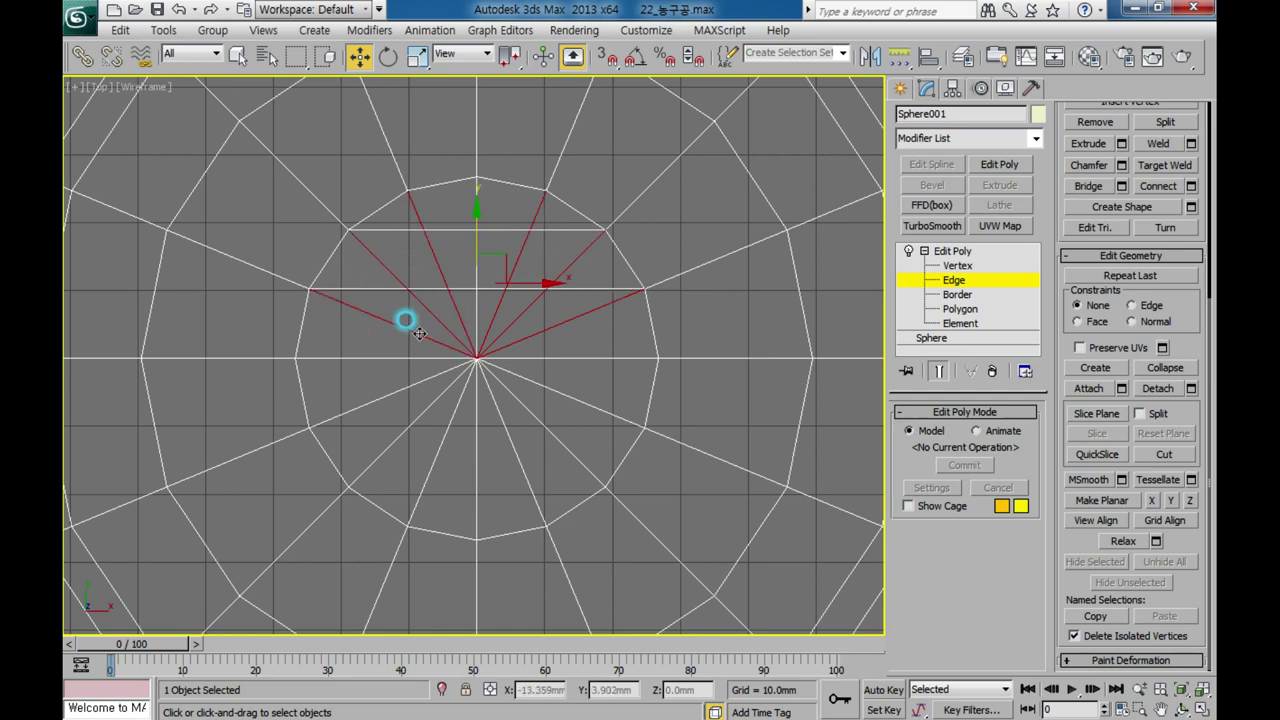
{"action": "left_click", "coordinate": [1093, 122]}
{"action": "left_click", "coordinate": [949, 325]}
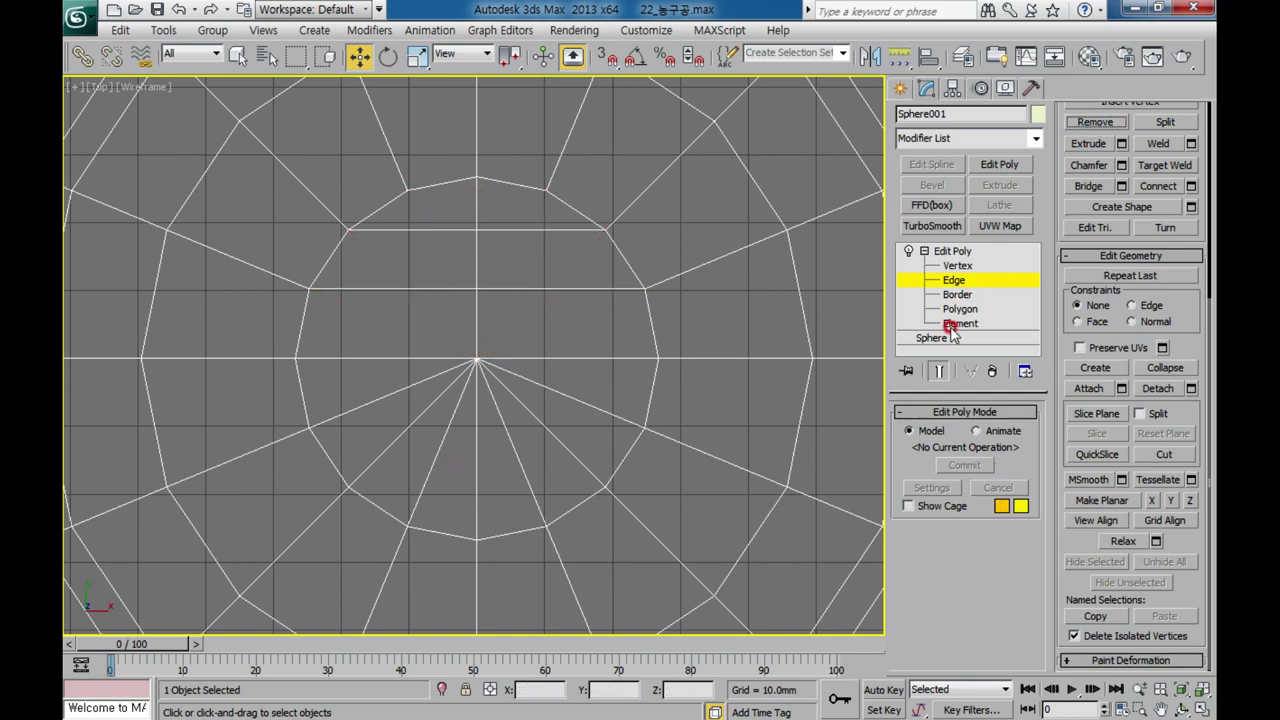
Remove the six leftover vertices along the two cut lines.
{"action": "left_click", "coordinate": [960, 265]}
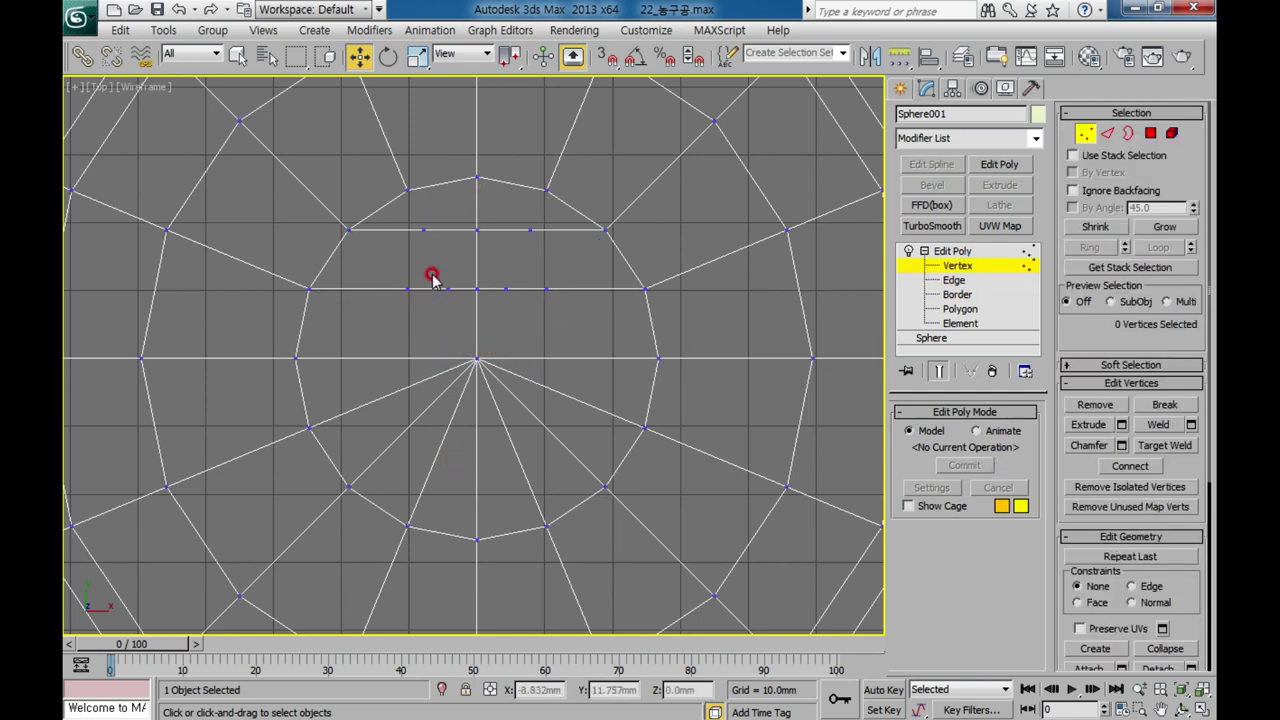
{"action": "left_click_drag", "start_coordinate": [388, 312], "coordinate": [458, 220]}
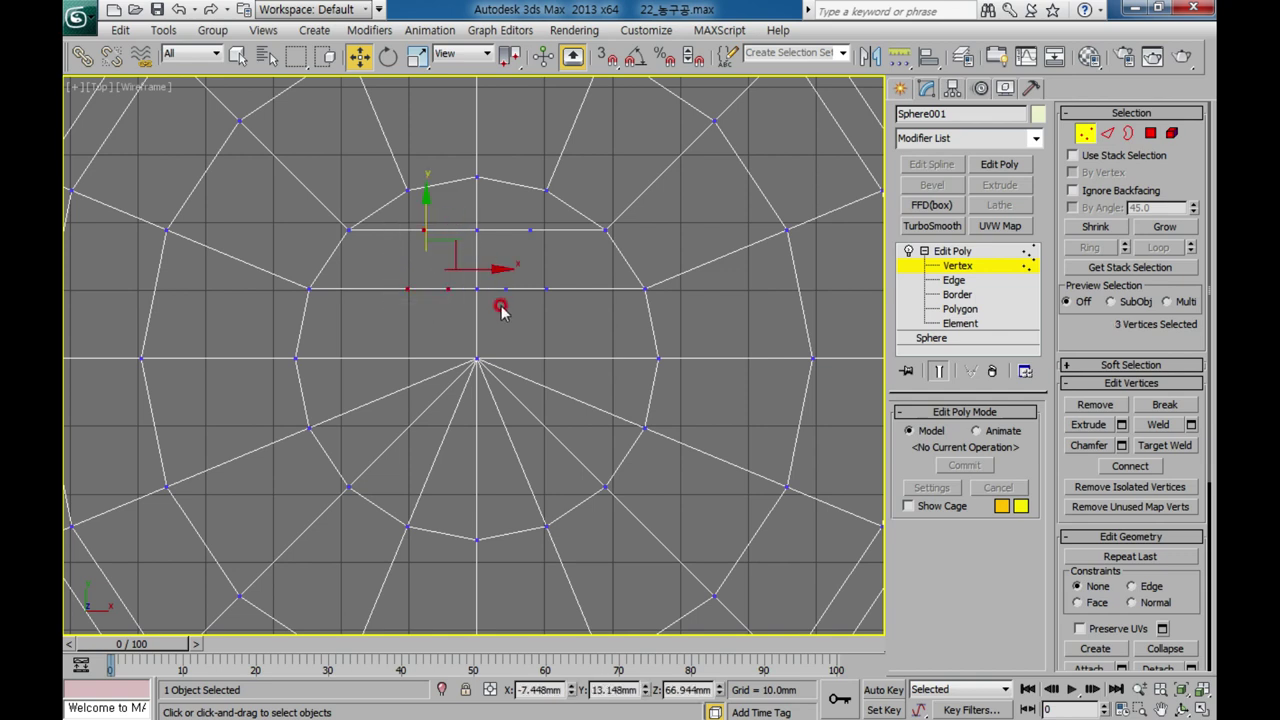
{"action": "left_click_drag", "start_coordinate": [495, 310], "coordinate": [565, 214], "text": "ctrl"}
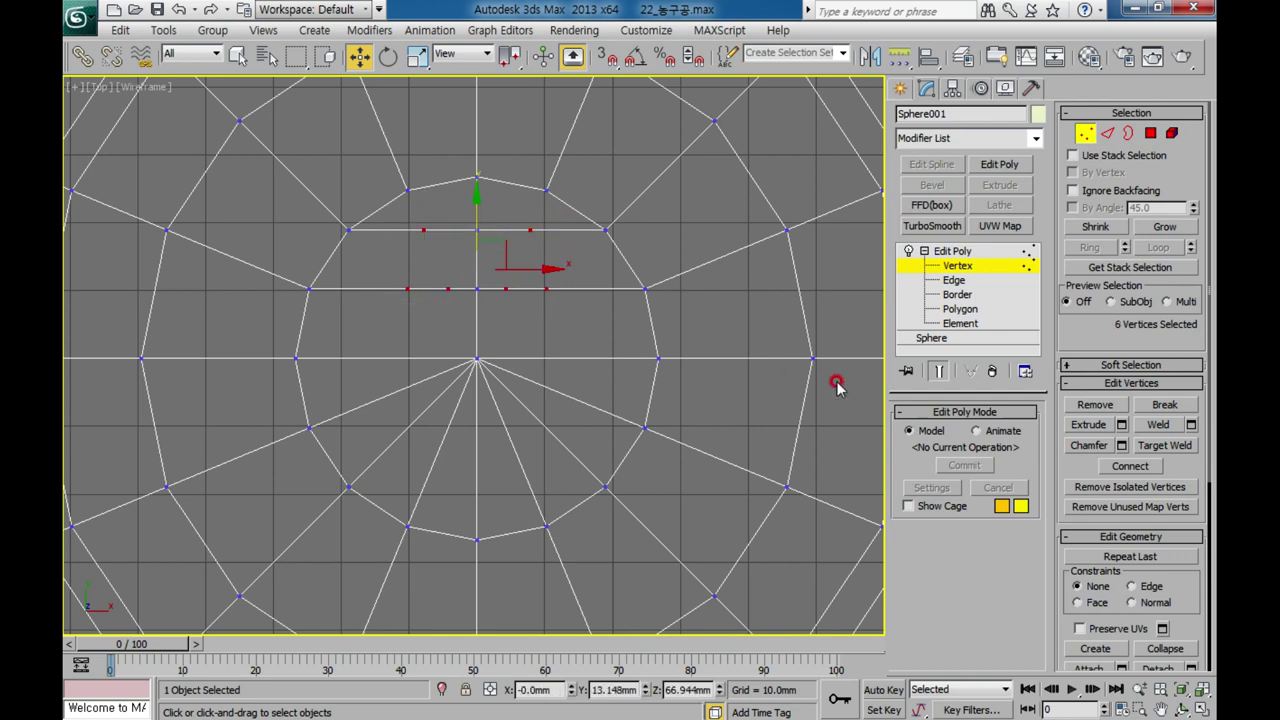
{"action": "left_click", "coordinate": [1087, 405]}
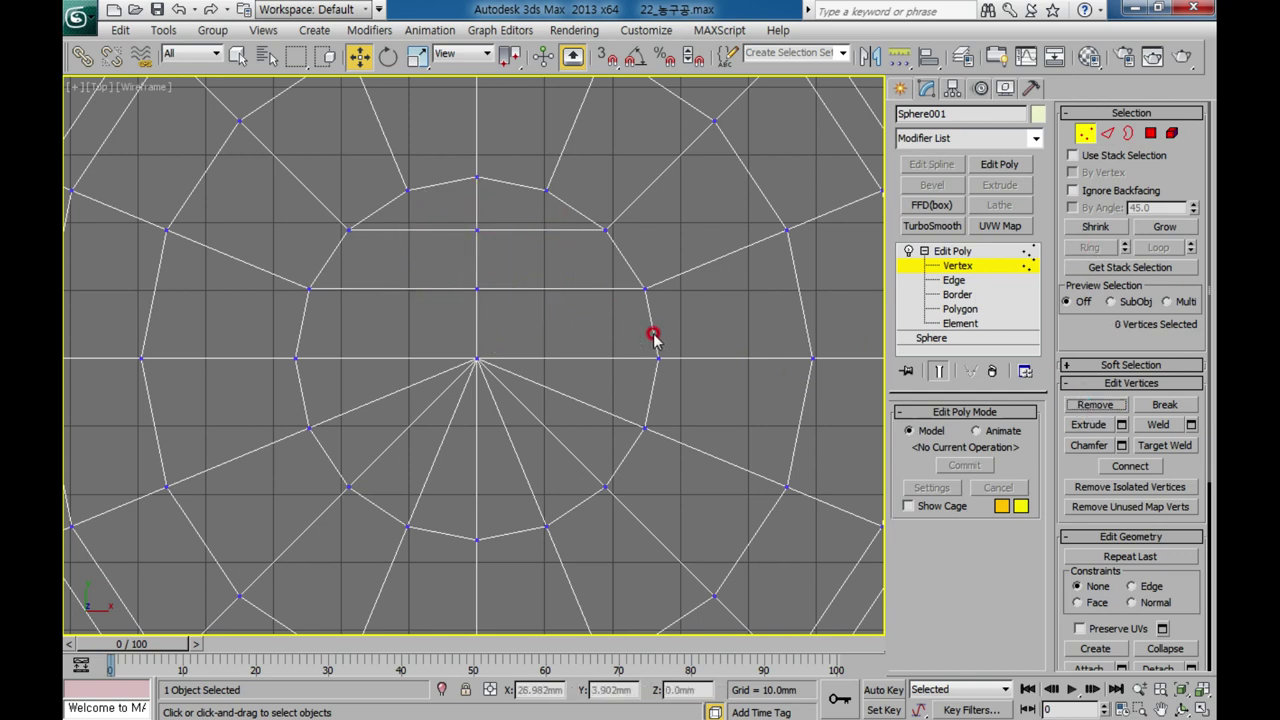
Pull the two cuts' middle vertices slightly downward so the lines bow.
{"action": "left_click_drag", "start_coordinate": [451, 207], "coordinate": [508, 330]}
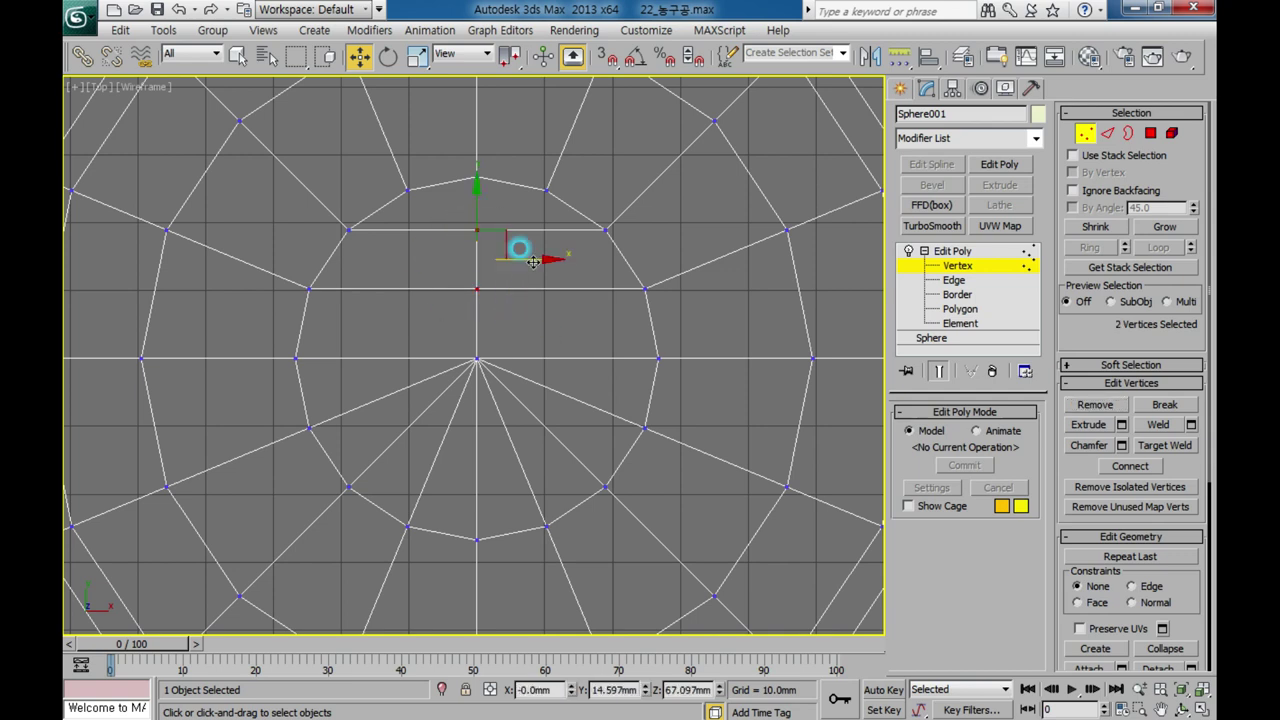
{"action": "left_click_drag", "start_coordinate": [476, 184], "coordinate": [474, 212]}
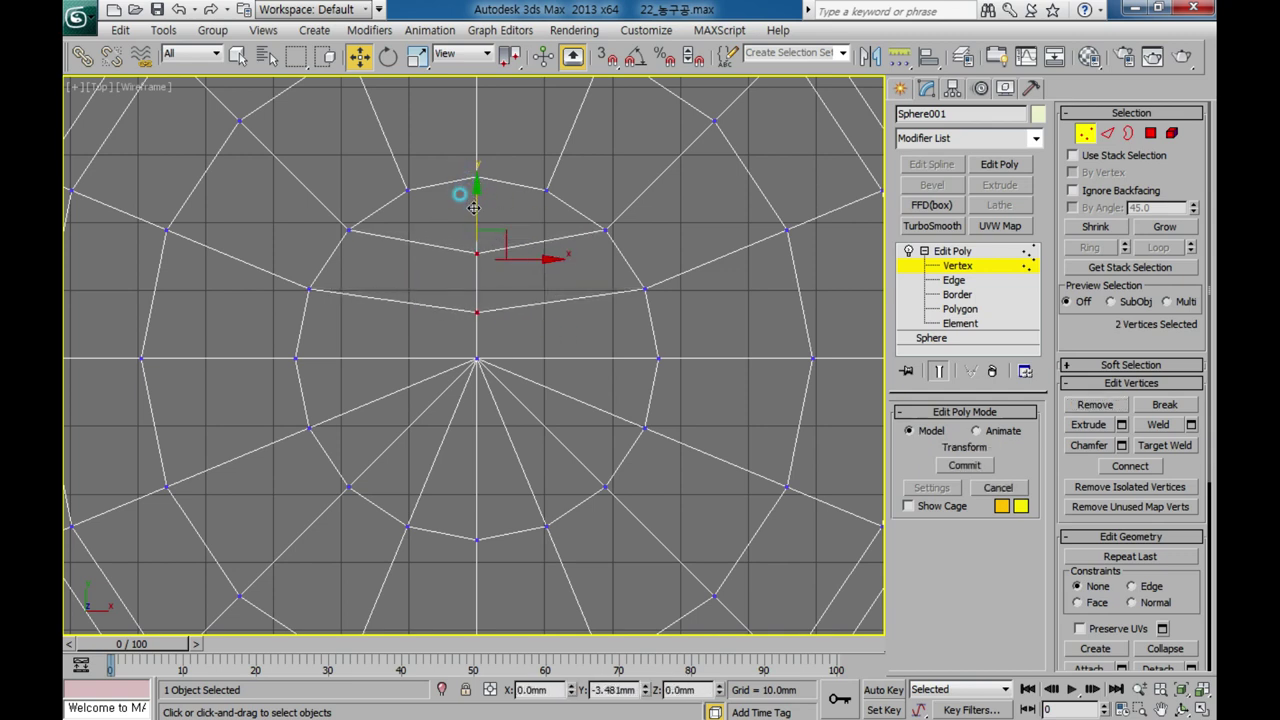
{"action": "left_click", "coordinate": [543, 266]}
{"action": "left_click", "coordinate": [987, 268]}
{"action": "left_click", "coordinate": [484, 537]}
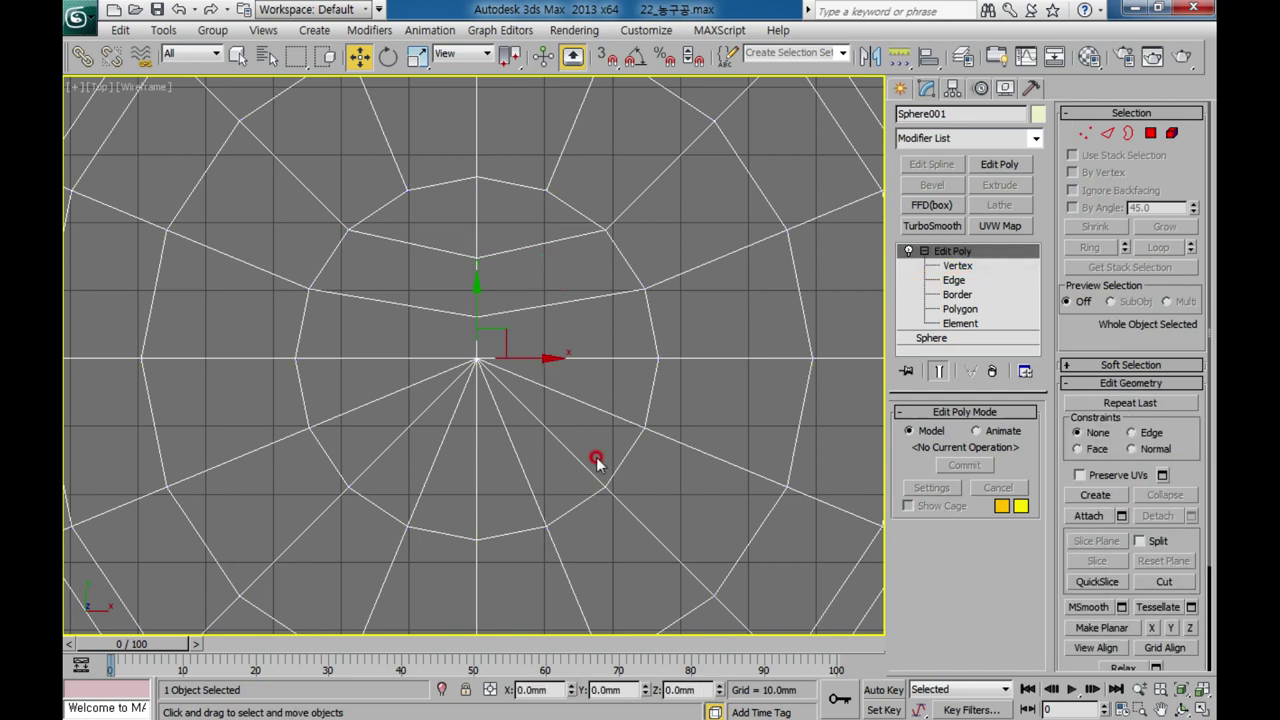
Restore the four viewports and set Sphere001's object colour to yellow-green.
{"action": "middle_click_drag", "start_coordinate": [596, 460], "coordinate": [587, 494]}
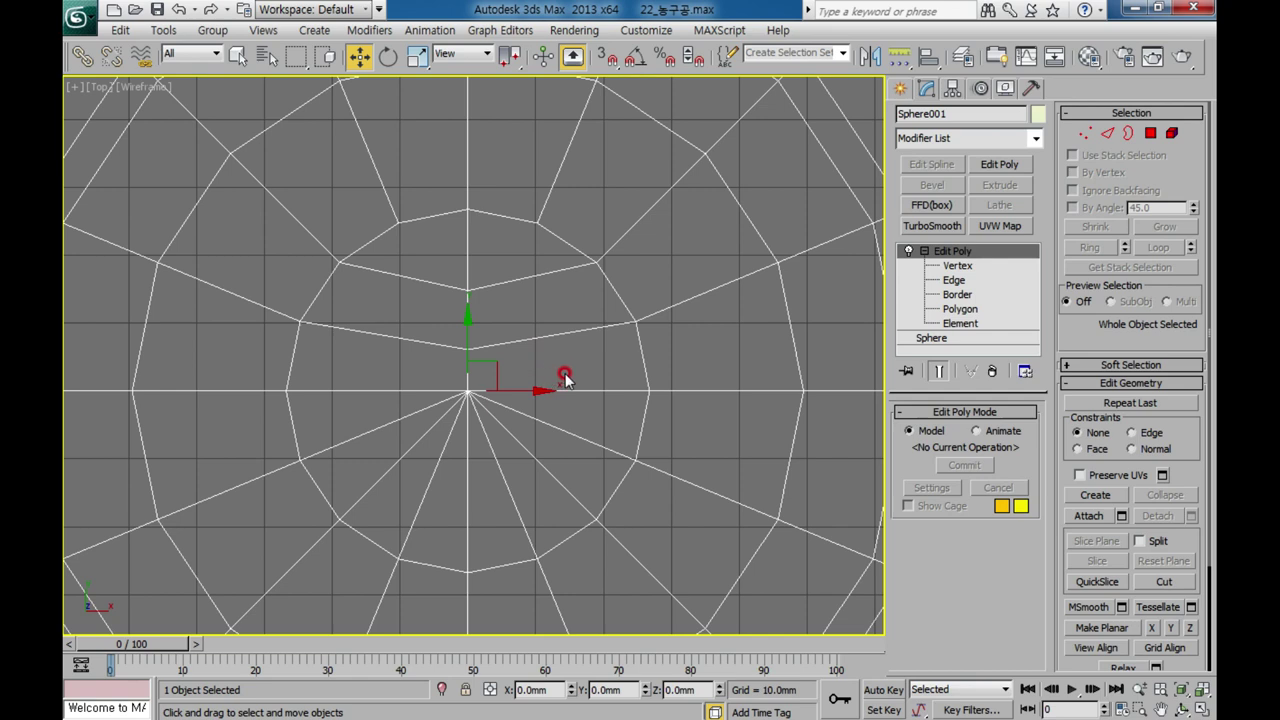
{"action": "key", "text": "alt+w"}
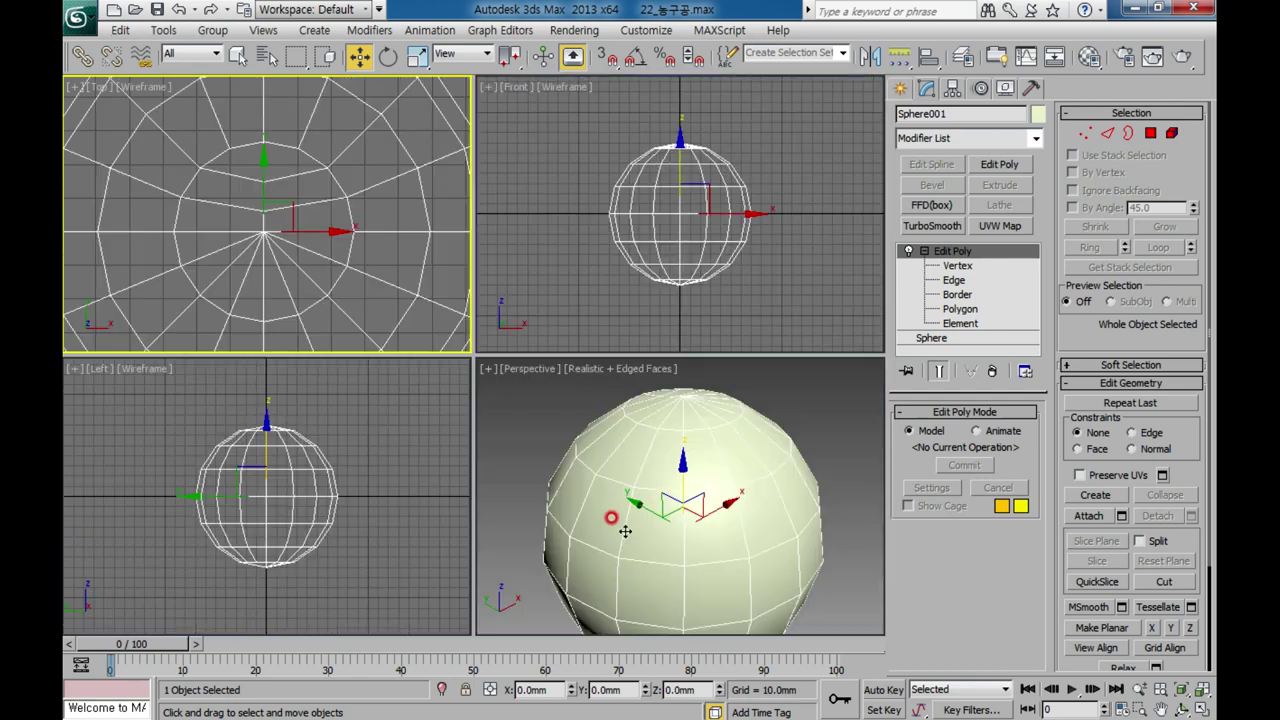
{"action": "middle_click_drag", "start_coordinate": [705, 541], "coordinate": [723, 521], "text": "alt"}
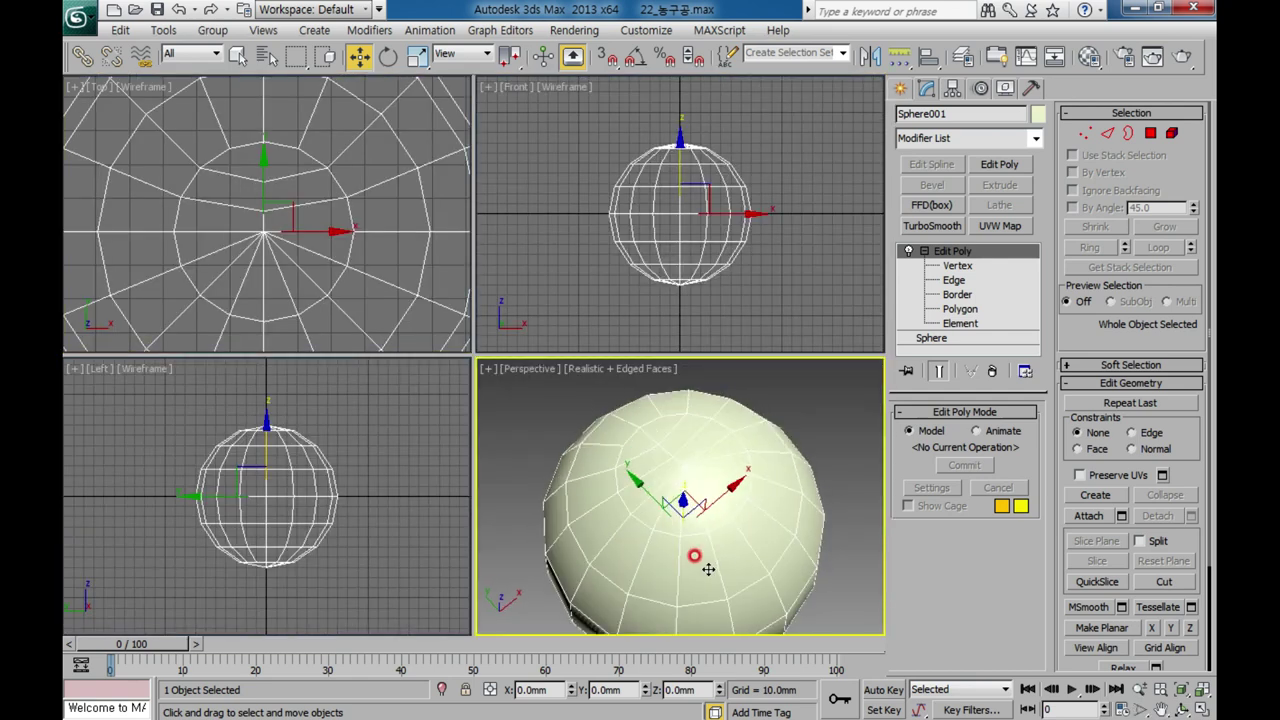
{"action": "left_click", "coordinate": [1039, 115]}
{"action": "left_click", "coordinate": [634, 398]}
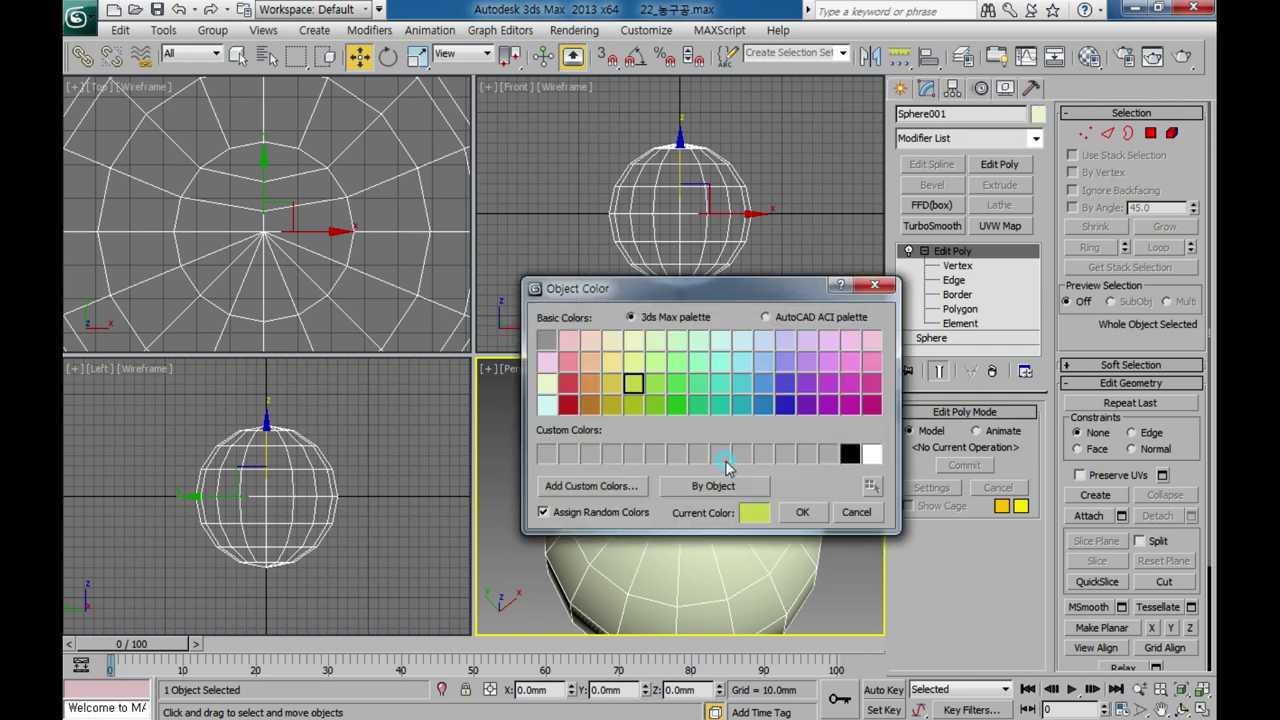
{"action": "left_click", "coordinate": [802, 512]}
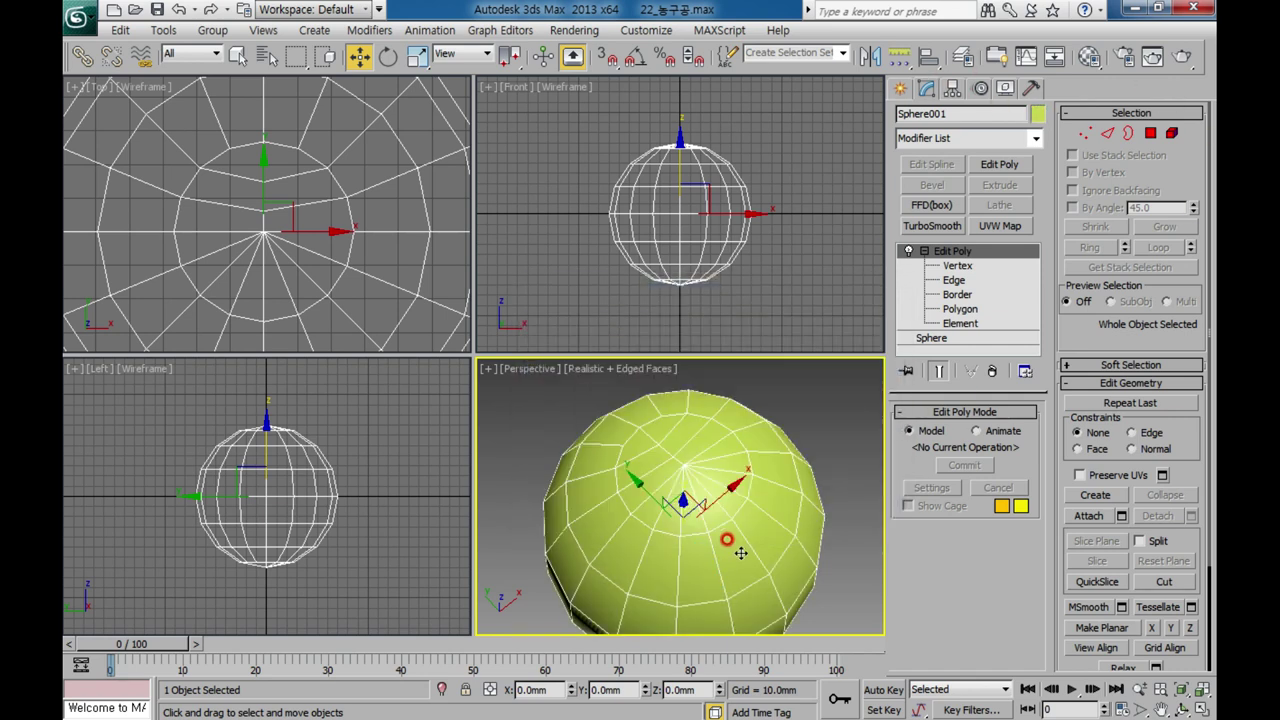
{"action": "left_click", "coordinate": [940, 138]}
Add a Symmetry modifier with its mirror axis set to Y.
{"action": "type", "text": "sym"}
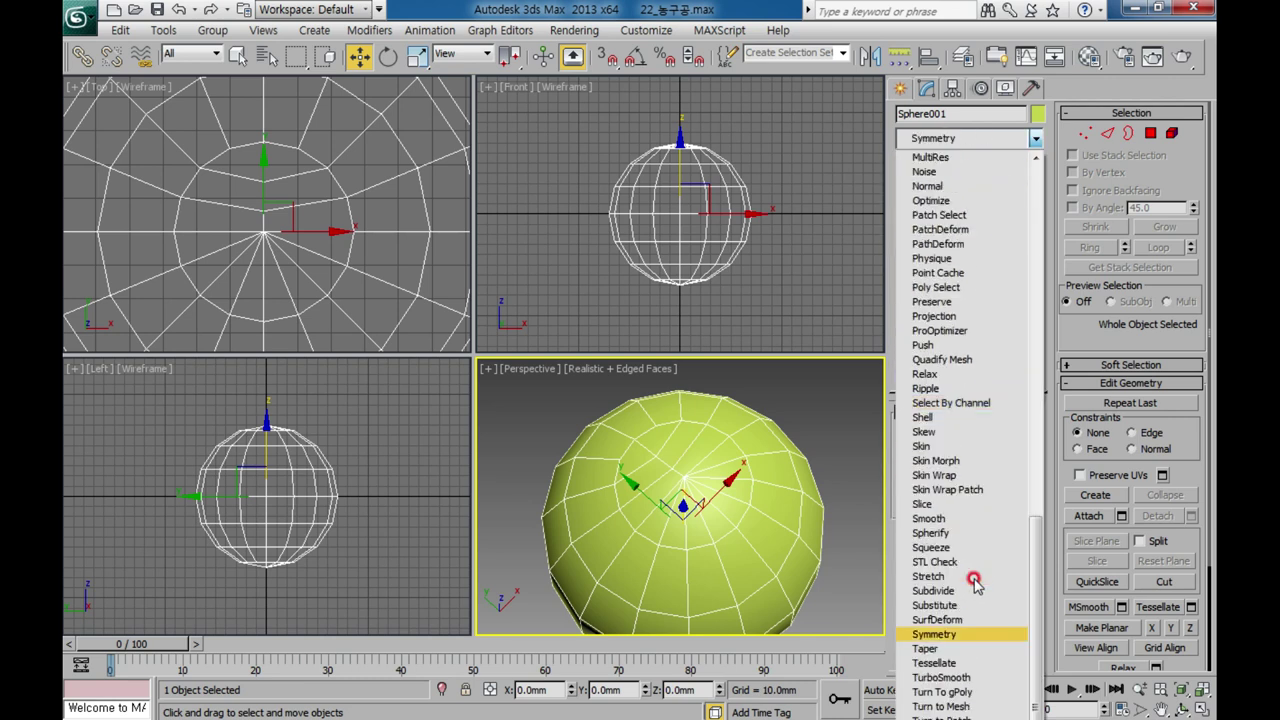
{"action": "left_click", "coordinate": [942, 636]}
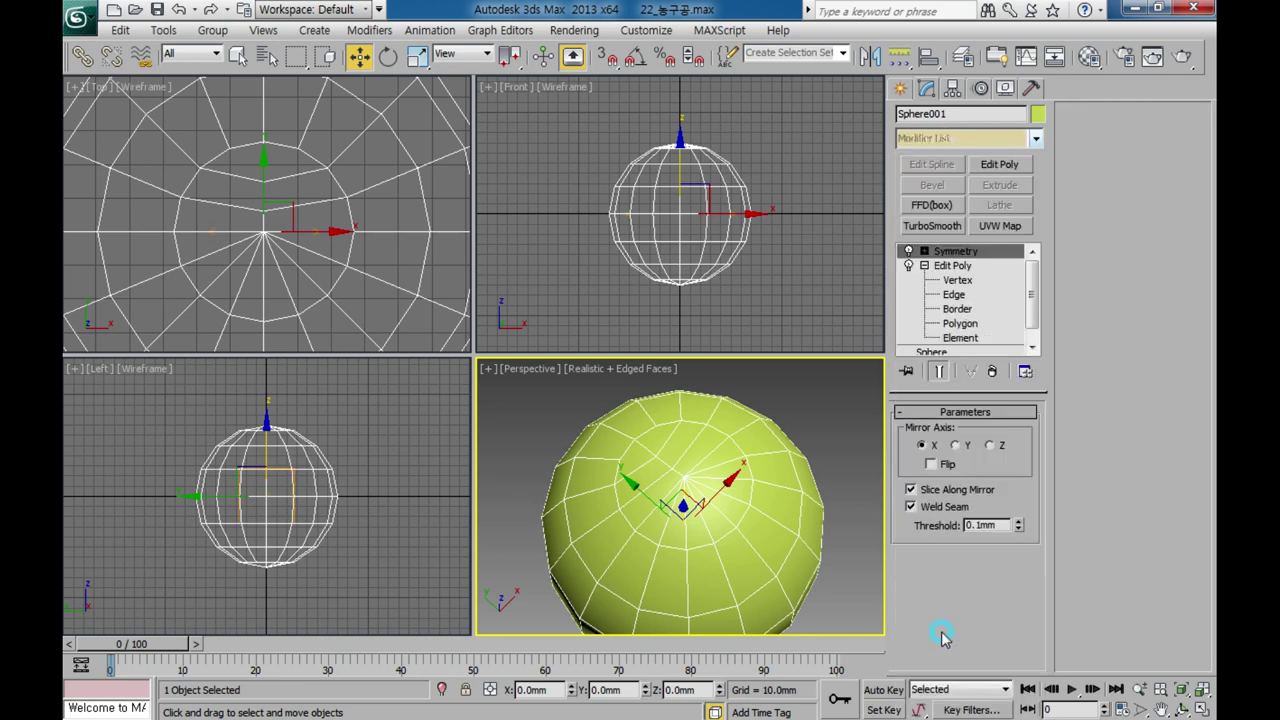
{"action": "left_click", "coordinate": [958, 445]}
{"action": "scroll", "coordinate": [675, 477], "scroll_direction": "up", "scroll_amount": 2}
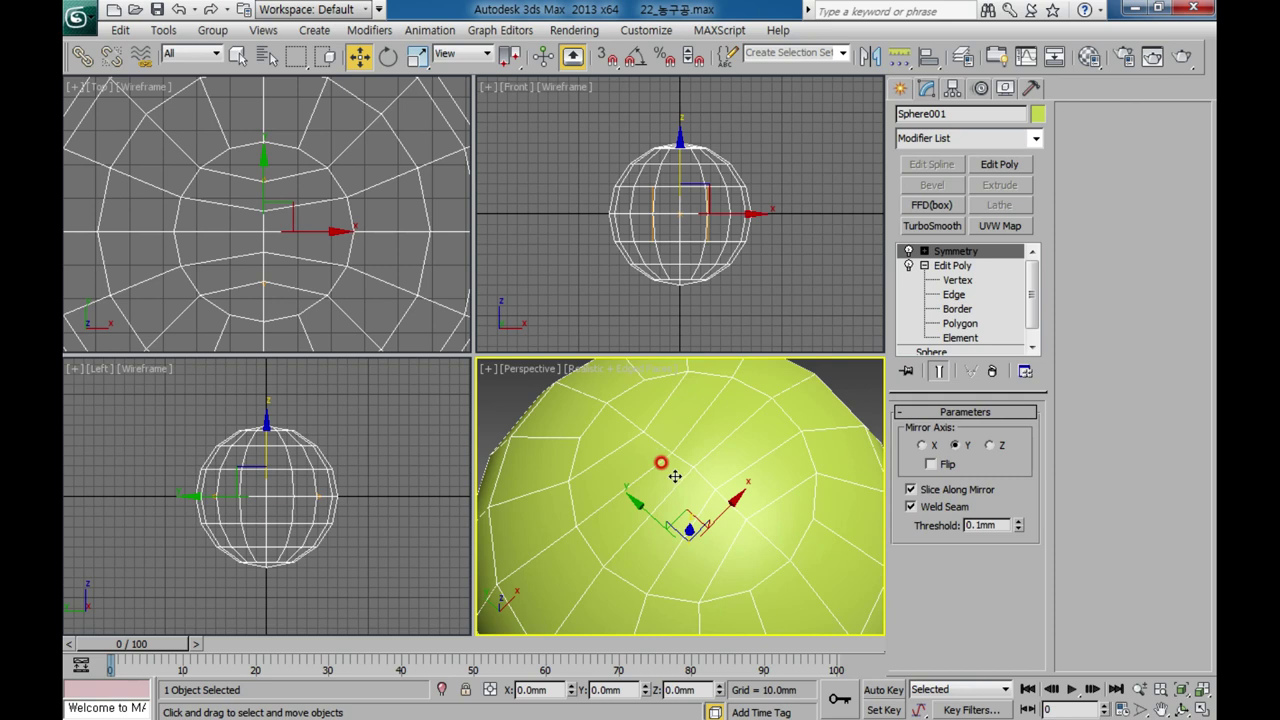
Add a second Symmetry modifier mirroring on the Z axis and check it in Perspective.
{"action": "left_click", "coordinate": [960, 137]}
{"action": "type", "text": "sym"}
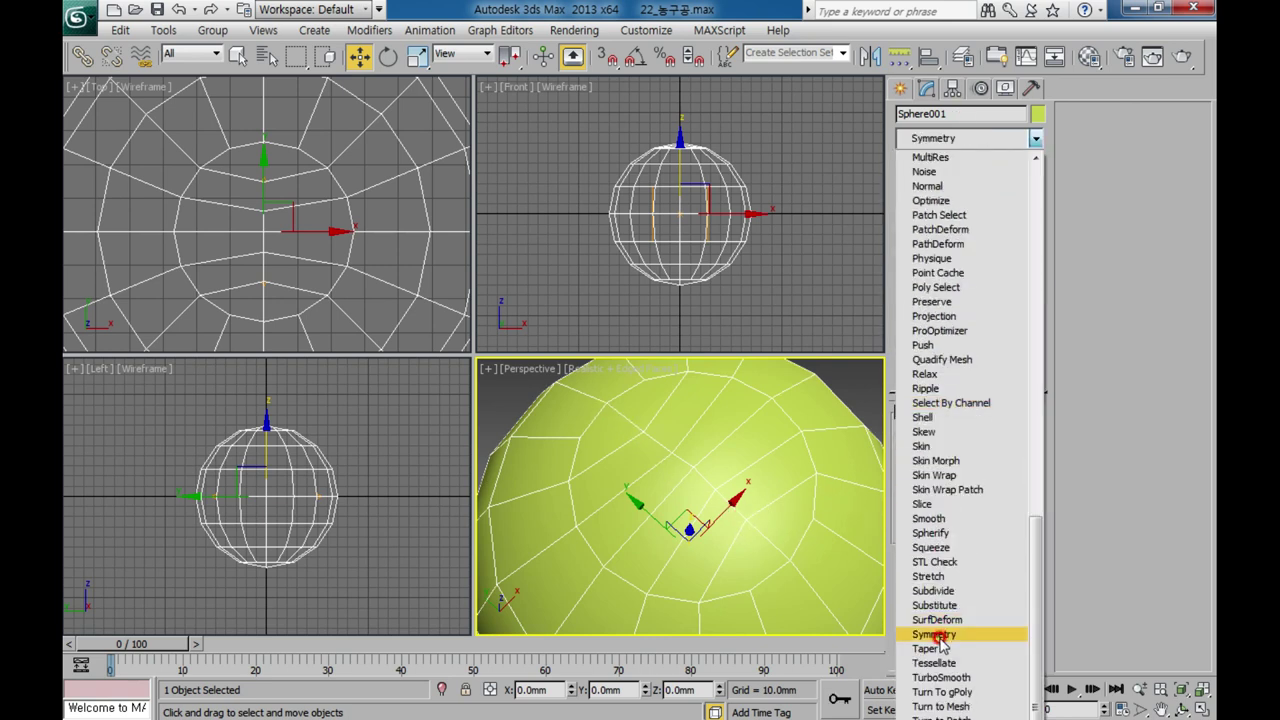
{"action": "left_click", "coordinate": [940, 636]}
{"action": "left_click", "coordinate": [987, 445]}
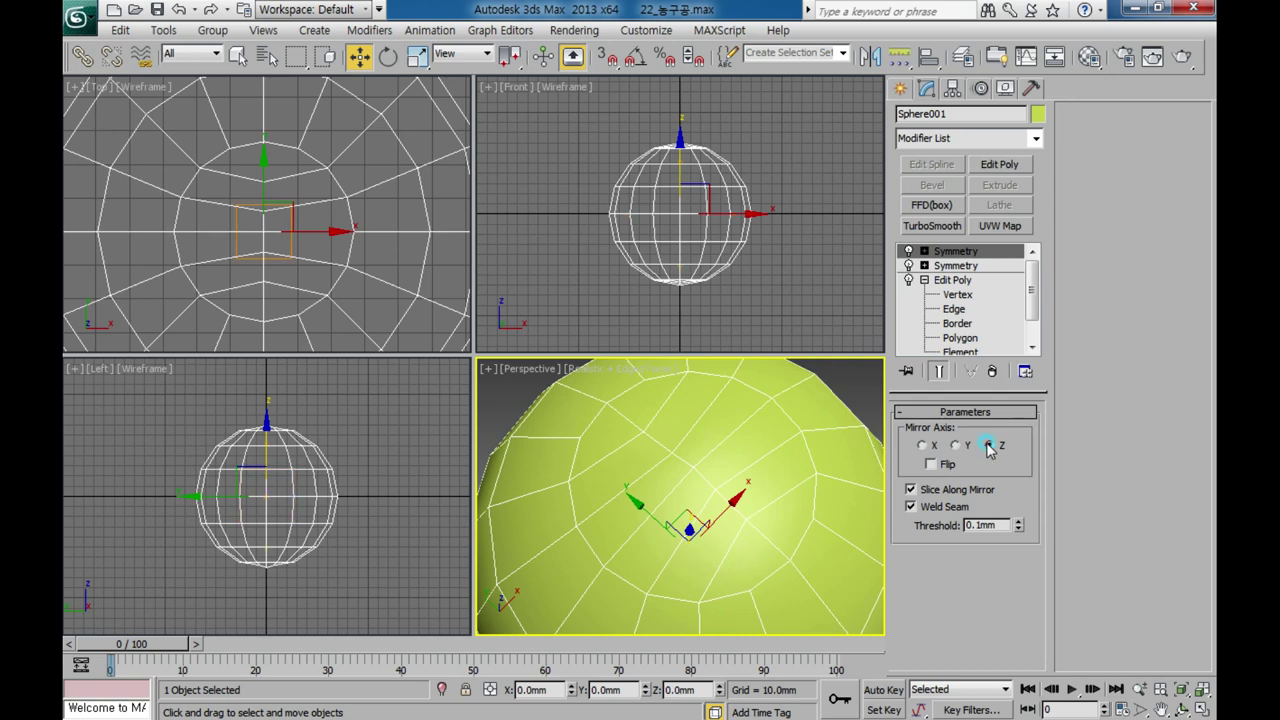
{"action": "right_click", "coordinate": [753, 581]}
{"action": "mouse_move", "coordinate": [766, 590]}
{"action": "middle_mouse_down", "text": "alt"}
{"action": "mouse_move", "coordinate": [751, 457]}
{"action": "mouse_move", "coordinate": [763, 357]}
{"action": "mouse_move", "coordinate": [718, 552]}
{"action": "mouse_move", "coordinate": [762, 547]}
{"action": "middle_mouse_up", "text": "alt"}
{"action": "scroll", "coordinate": [761, 550], "scroll_direction": "down", "scroll_amount": 2}
{"action": "scroll", "coordinate": [760, 558], "scroll_direction": "down", "scroll_amount": 2}
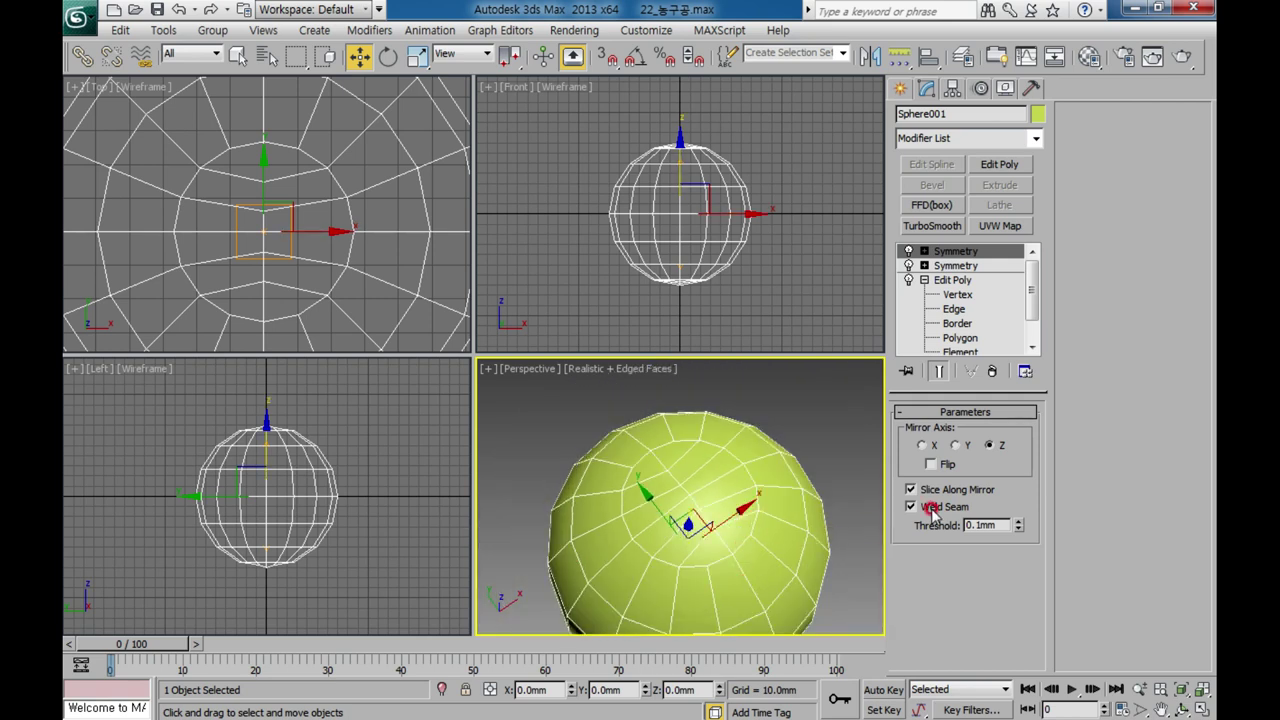
Convert Sphere001 to Editable Poly, add Spherify, and collapse it back into Editable Poly.
{"action": "right_click", "coordinate": [724, 498]}
{"action": "mouse_move", "coordinate": [770, 664]}
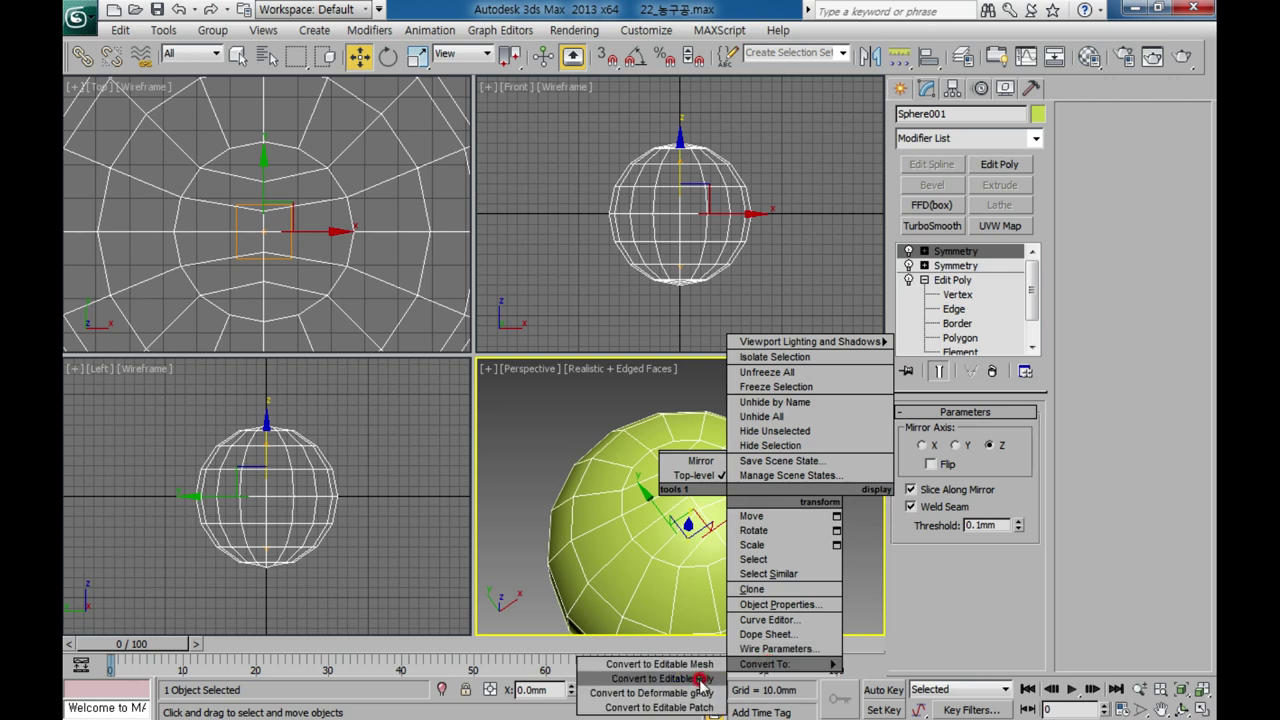
{"action": "left_click", "coordinate": [700, 679]}
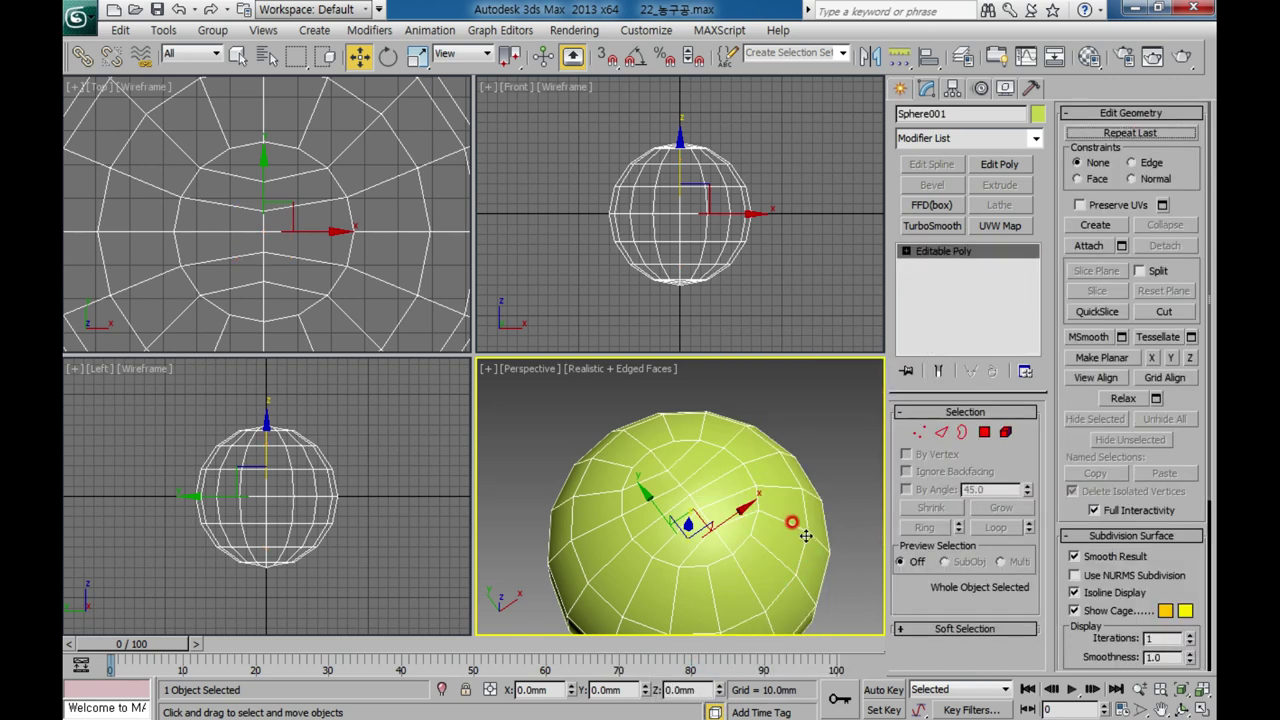
{"action": "left_click", "coordinate": [955, 138]}
{"action": "scroll", "coordinate": [916, 560], "scroll_direction": "down", "scroll_amount": 5}
{"action": "scroll", "coordinate": [918, 562], "scroll_direction": "down", "scroll_amount": 5}
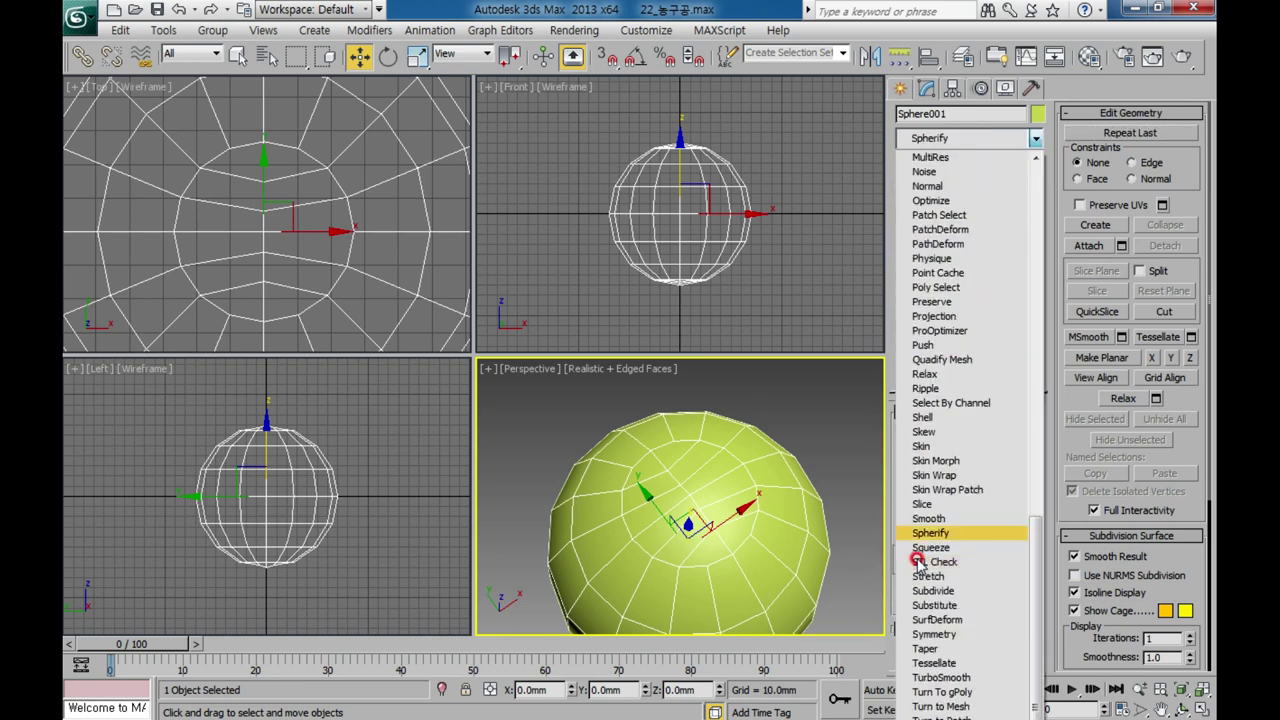
{"action": "left_click", "coordinate": [928, 533]}
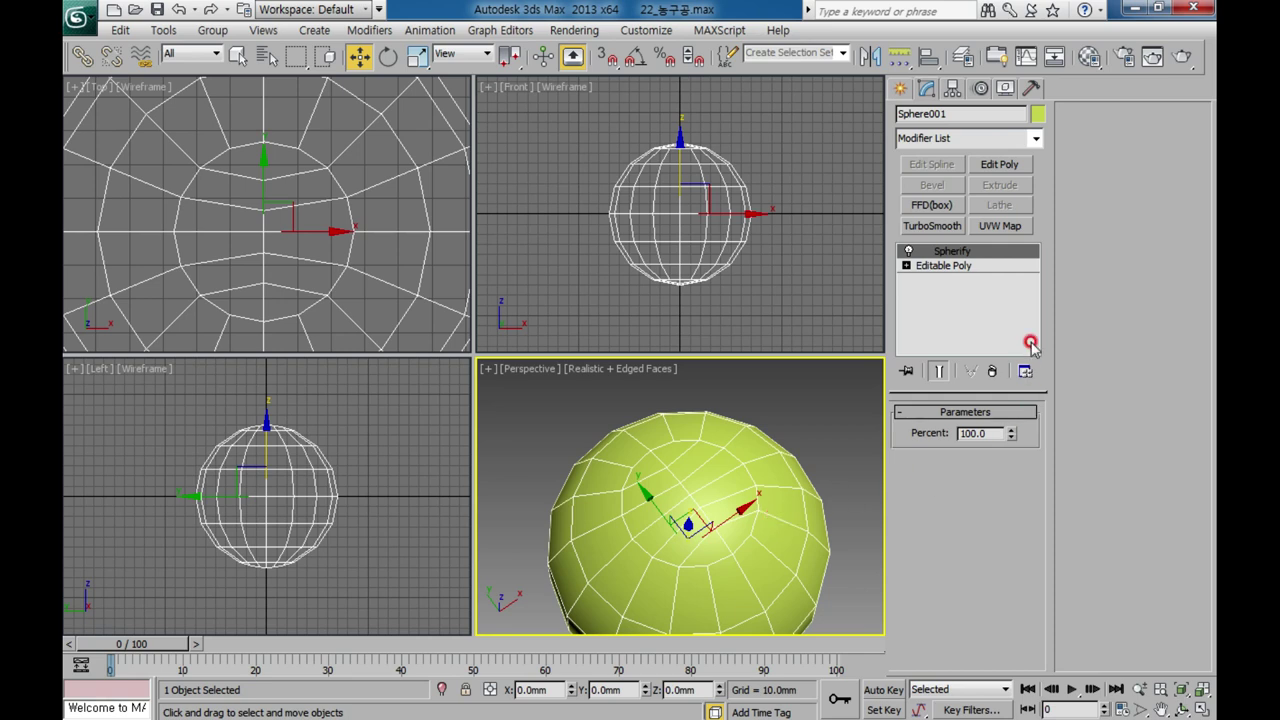
{"action": "right_click", "coordinate": [748, 540]}
{"action": "left_click", "coordinate": [829, 690]}
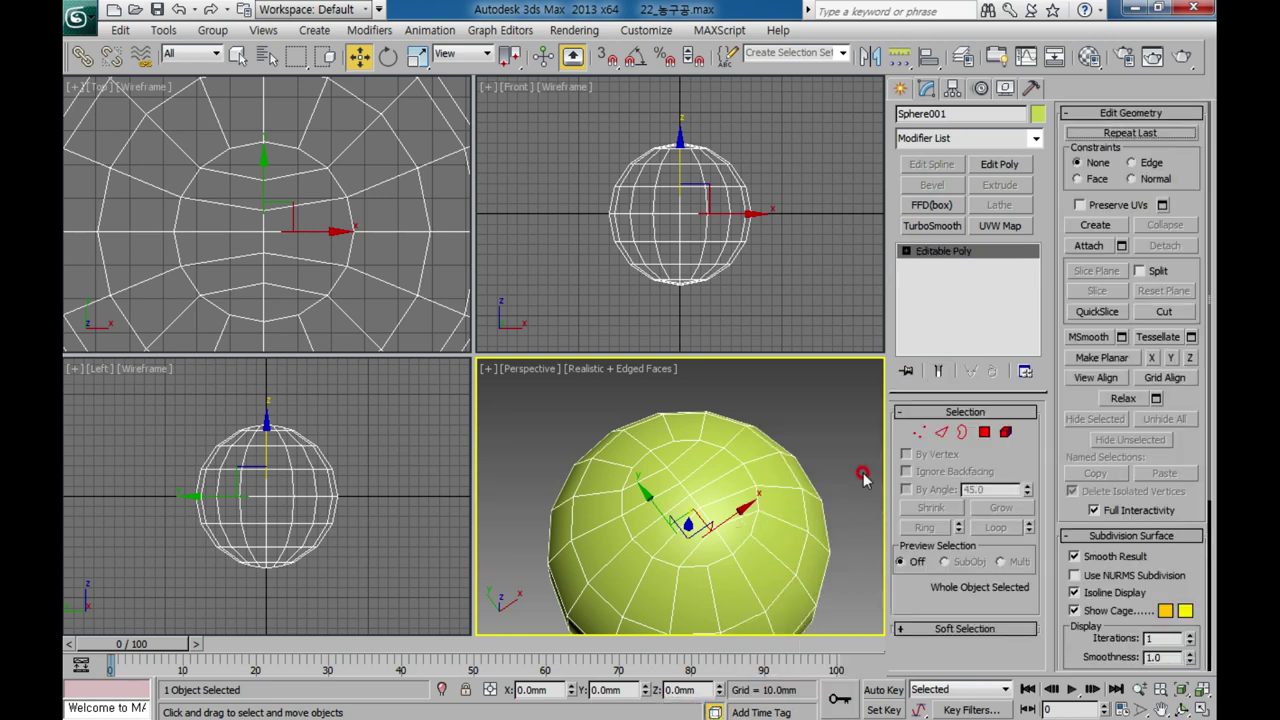
Add TurboSmooth at 1 iteration and a Spherify modifier at 100 percent to Sphere001.
{"action": "left_click", "coordinate": [930, 226]}
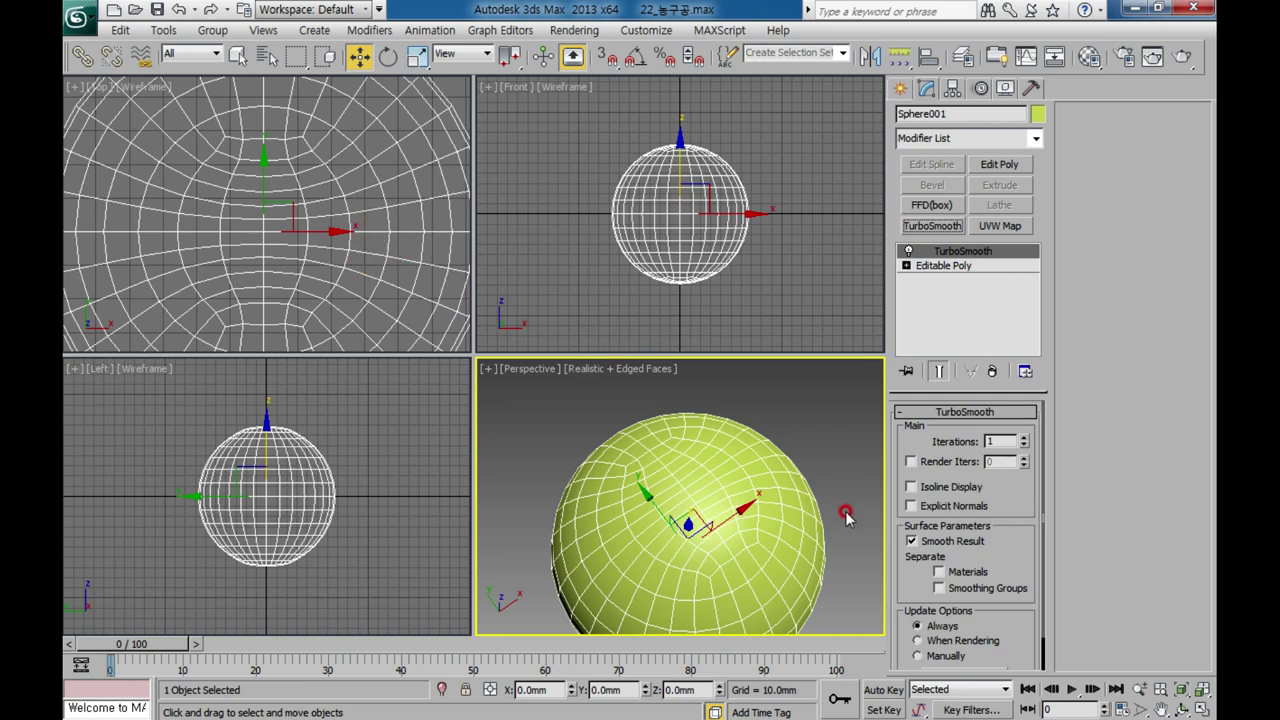
{"action": "right_click", "coordinate": [749, 533]}
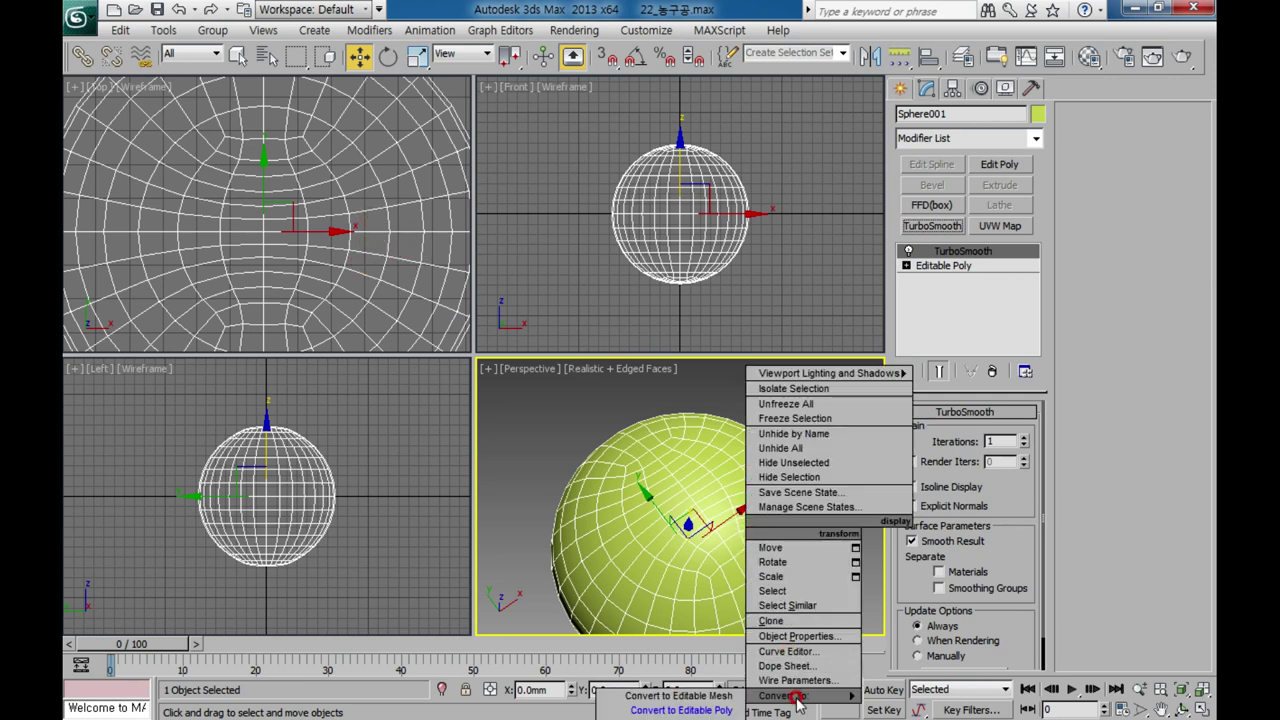
{"action": "left_click", "coordinate": [946, 140]}
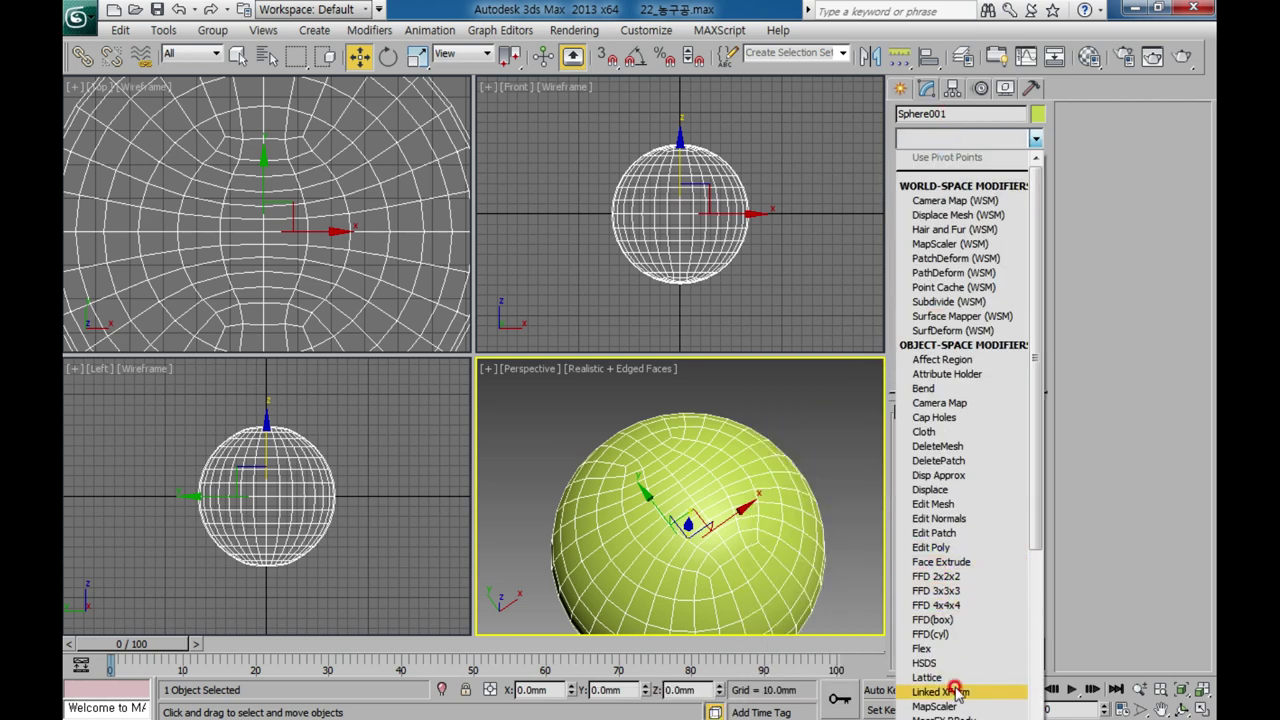
{"action": "scroll", "coordinate": [955, 692], "scroll_direction": "down", "scroll_amount": 5}
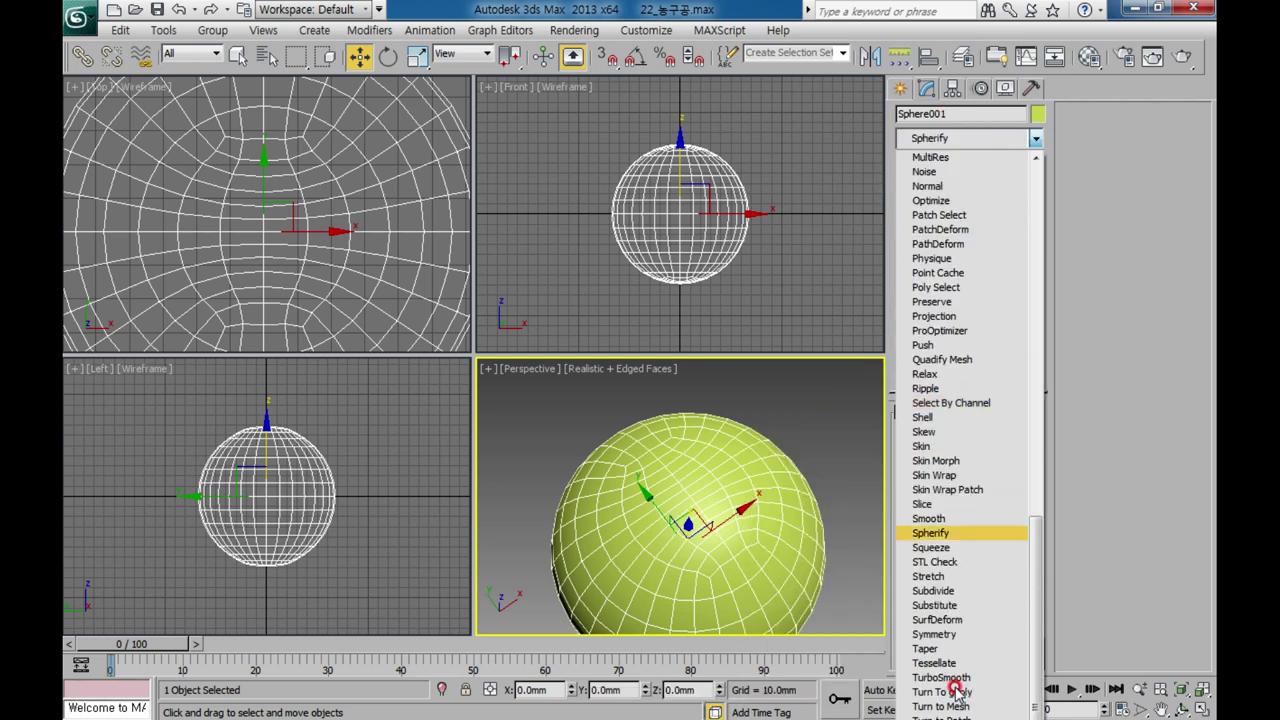
{"action": "left_click", "coordinate": [955, 531]}
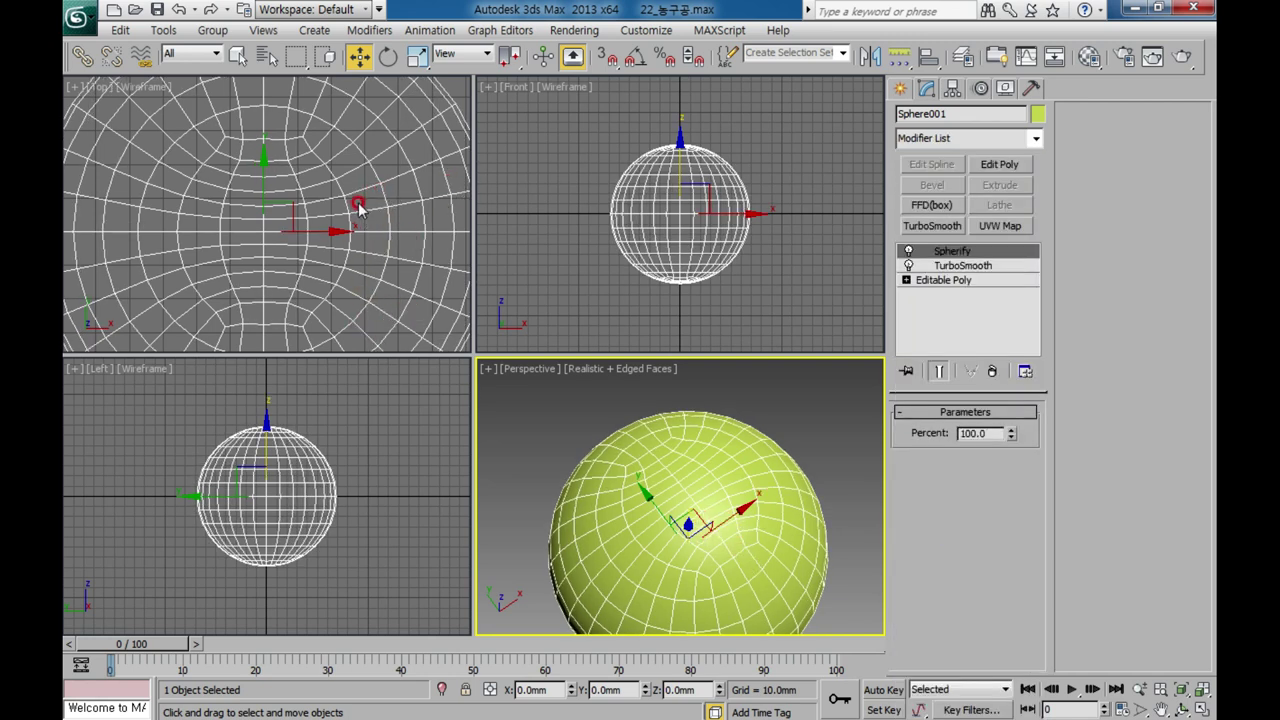
Convert Sphere001 to an Editable Poly and maximize the Top view around it.
{"action": "right_click", "coordinate": [322, 258]}
{"action": "right_click", "coordinate": [322, 283]}
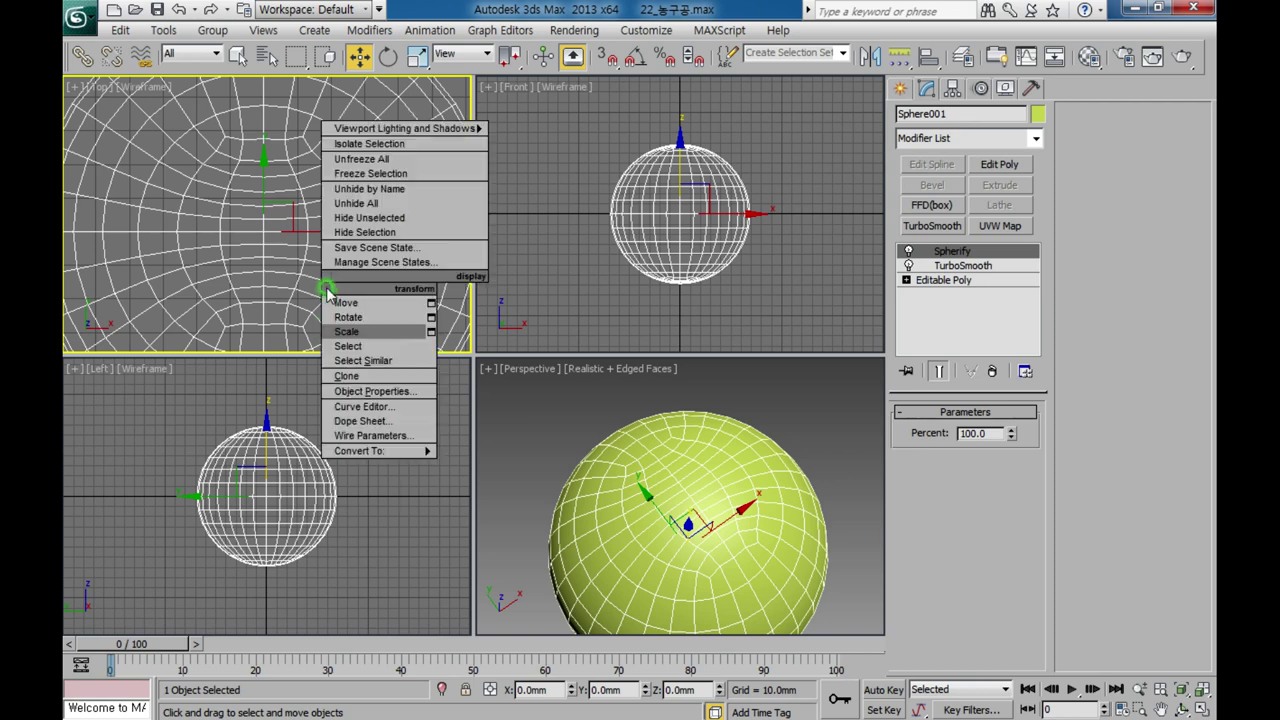
{"action": "left_click", "coordinate": [256, 465]}
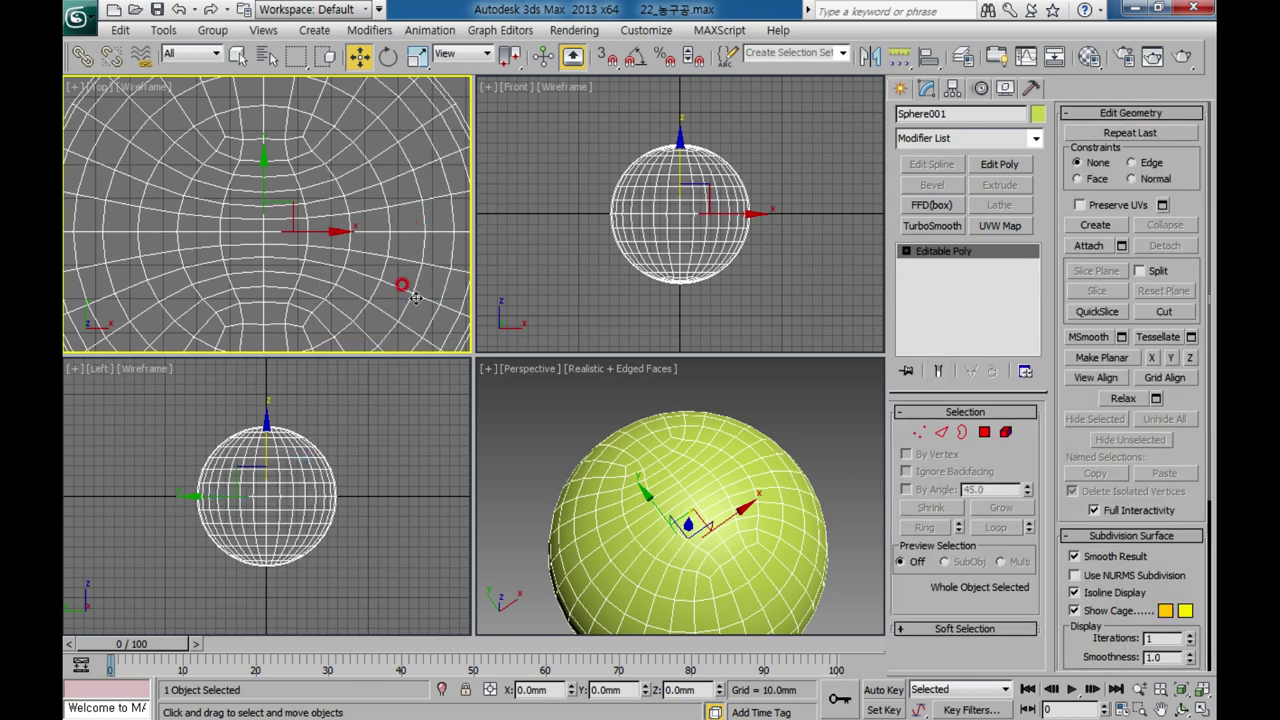
{"action": "middle_click_drag", "start_coordinate": [390, 292], "coordinate": [389, 266]}
{"action": "scroll", "coordinate": [388, 266], "scroll_direction": "down", "scroll_amount": 2}
{"action": "scroll", "coordinate": [392, 262], "scroll_direction": "down", "scroll_amount": 2}
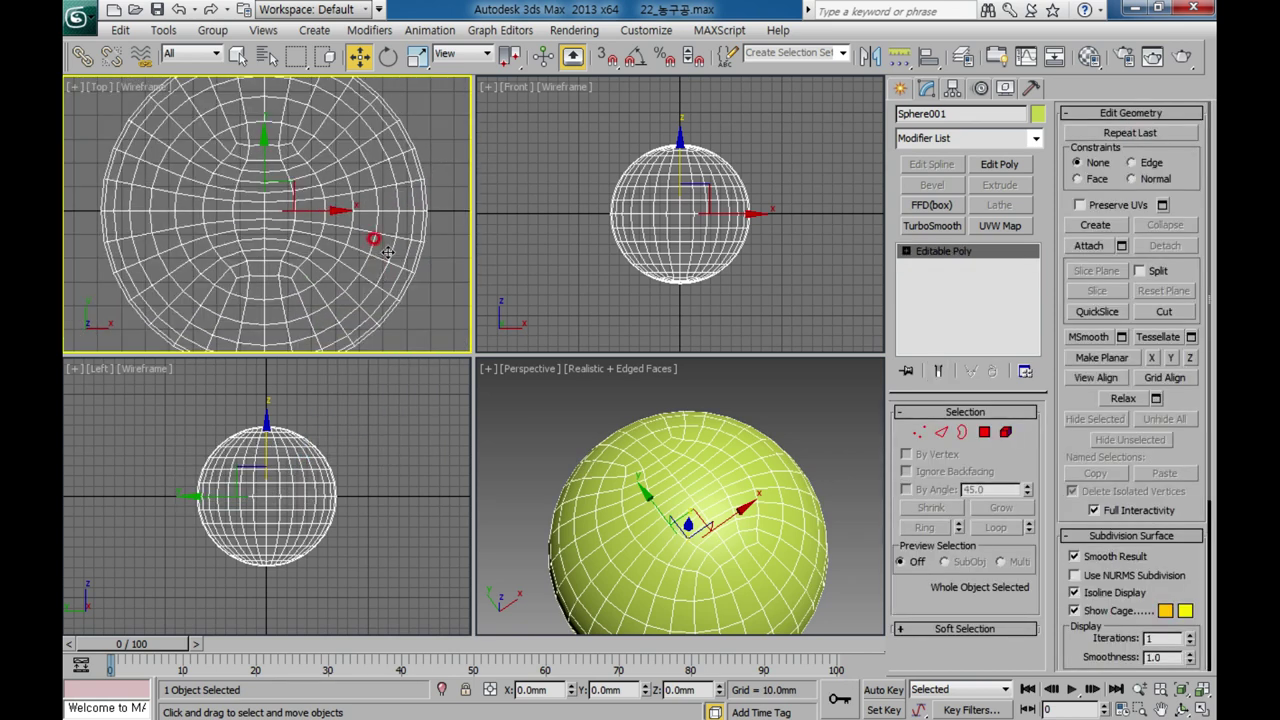
{"action": "key", "text": "alt+w"}
{"action": "middle_click_drag", "start_coordinate": [552, 393], "coordinate": [558, 375]}
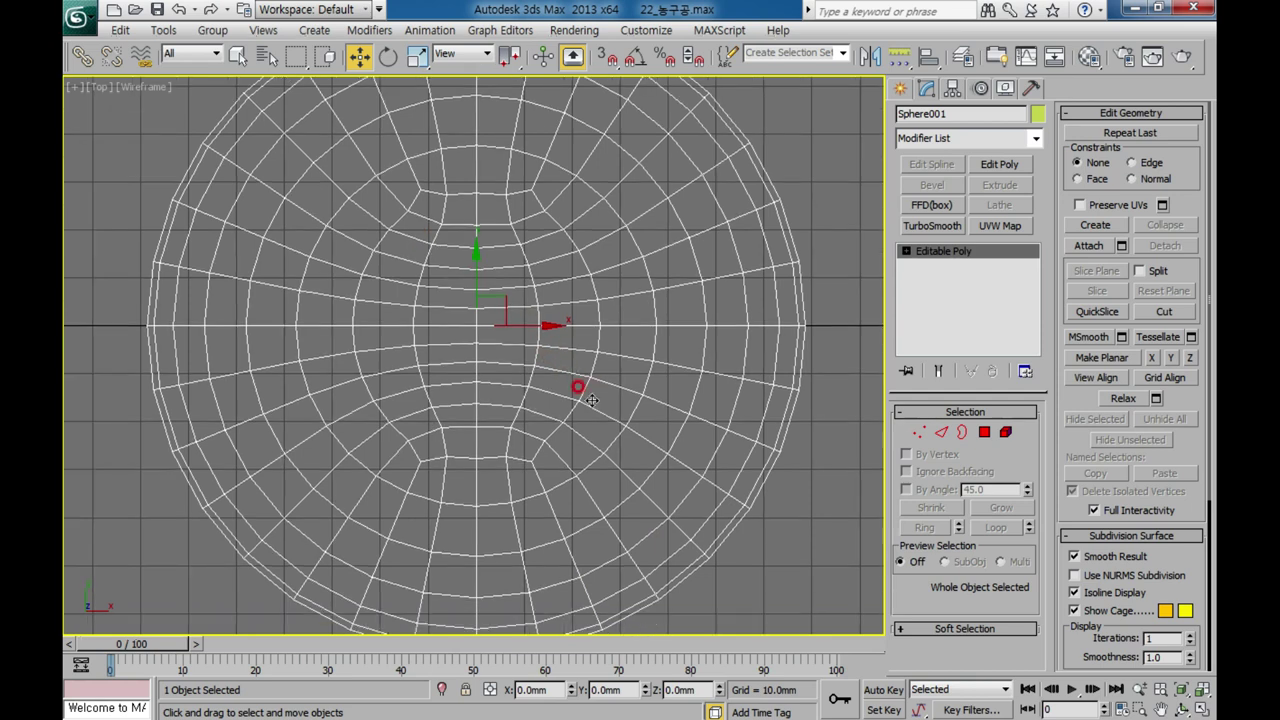
Select the sphere's vertical centre edge loop and preview a 1.0 mm chamfer on it.
{"action": "left_click", "coordinate": [941, 432]}
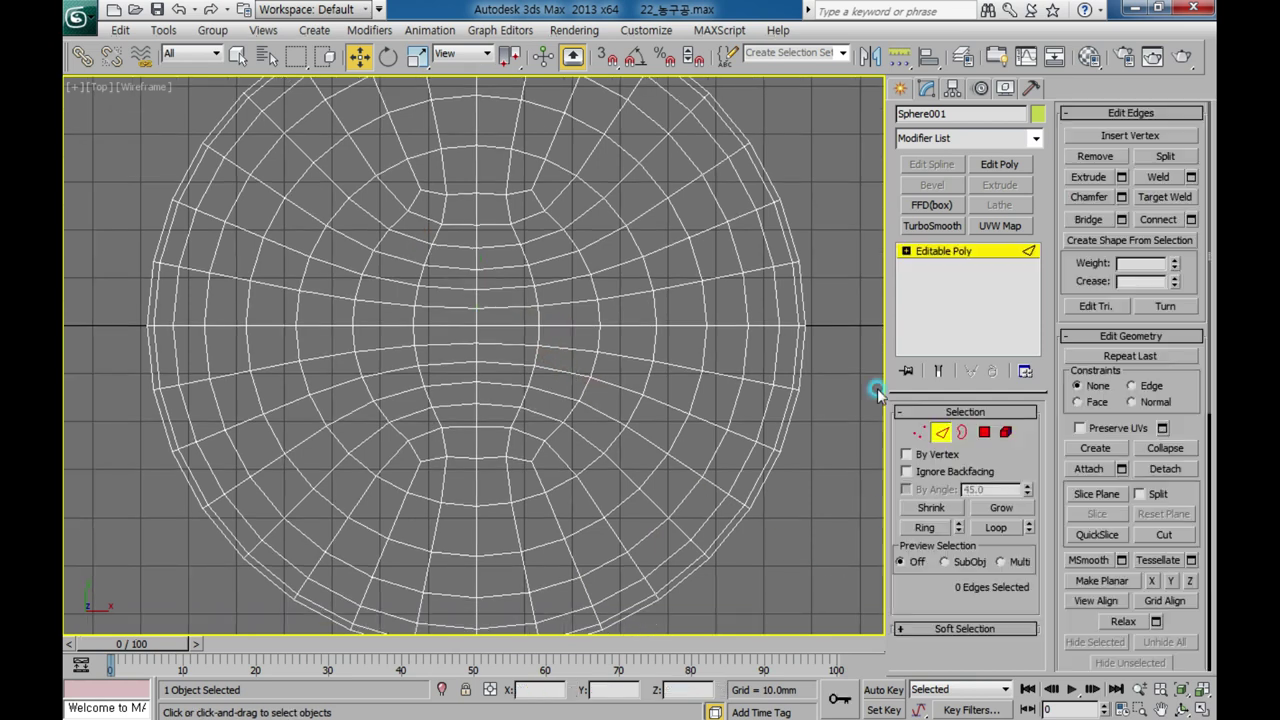
{"action": "left_click", "coordinate": [474, 208]}
{"action": "double_click", "coordinate": [476, 205]}
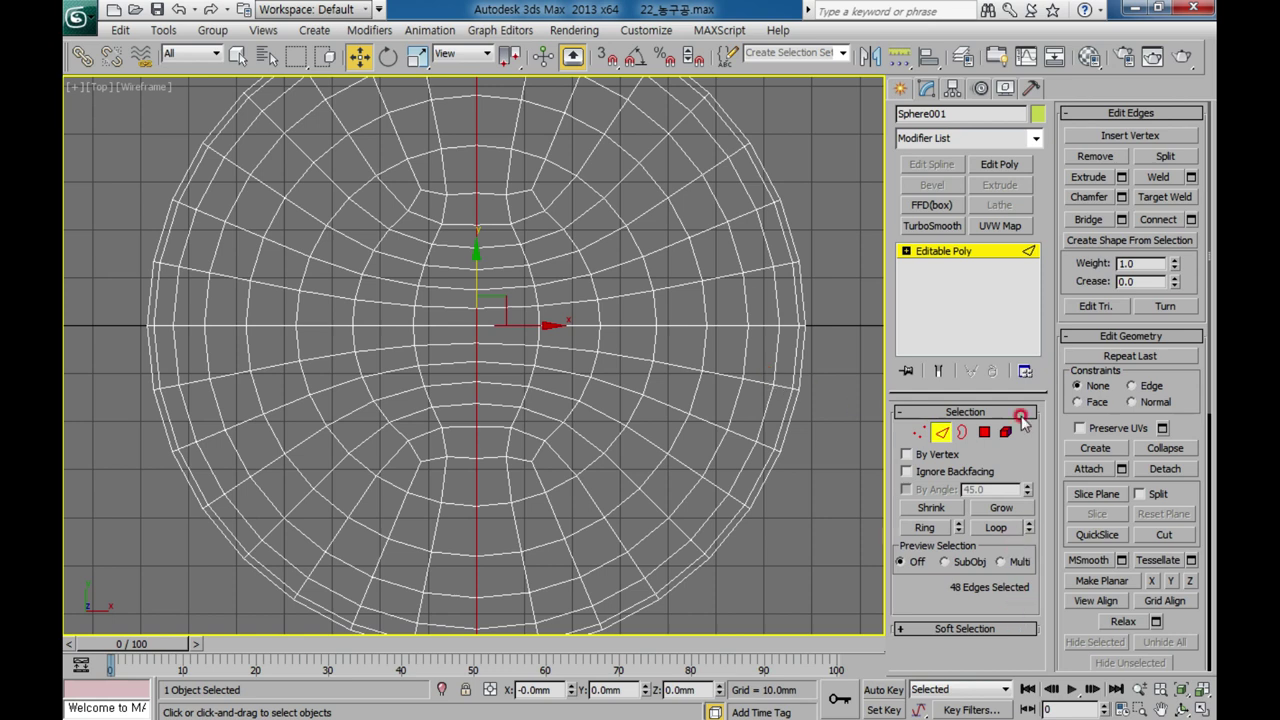
{"action": "left_click", "coordinate": [1121, 197]}
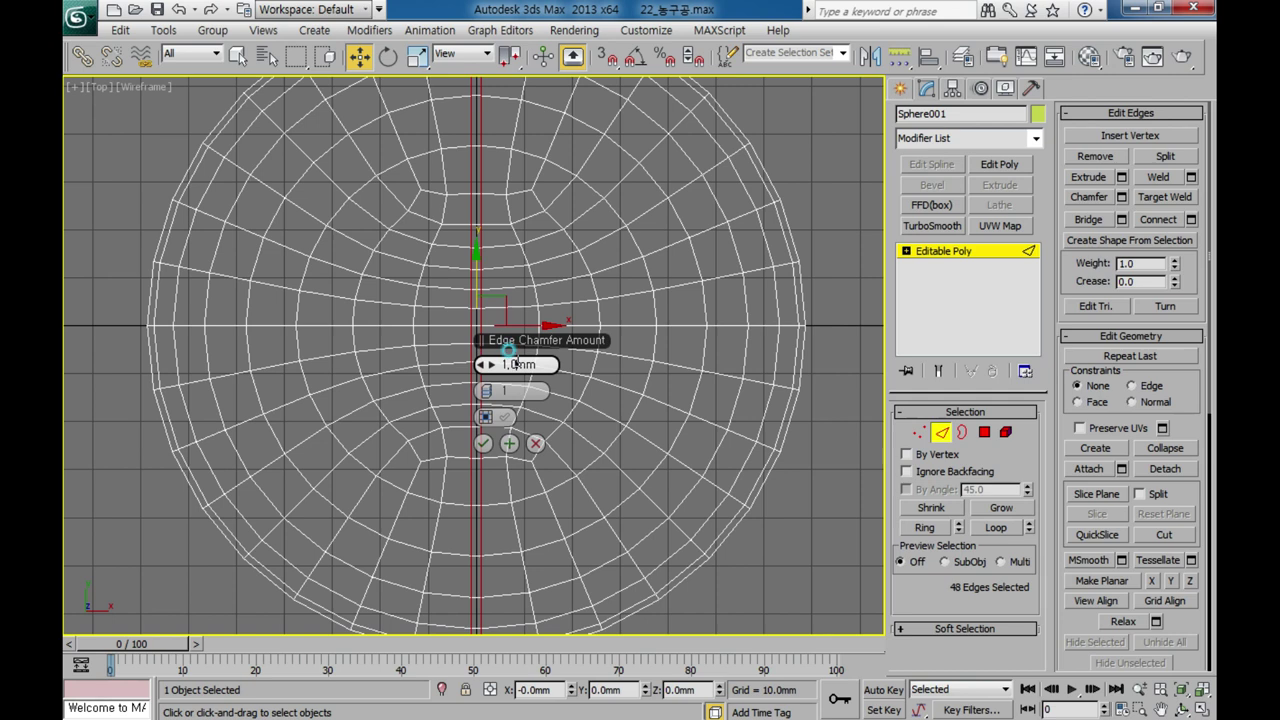
Chamfer the vertical centre edge loop by 2.4 mm.
{"action": "left_click", "coordinate": [516, 364]}
{"action": "key", "text": "Return"}
{"action": "left_click", "coordinate": [483, 443]}
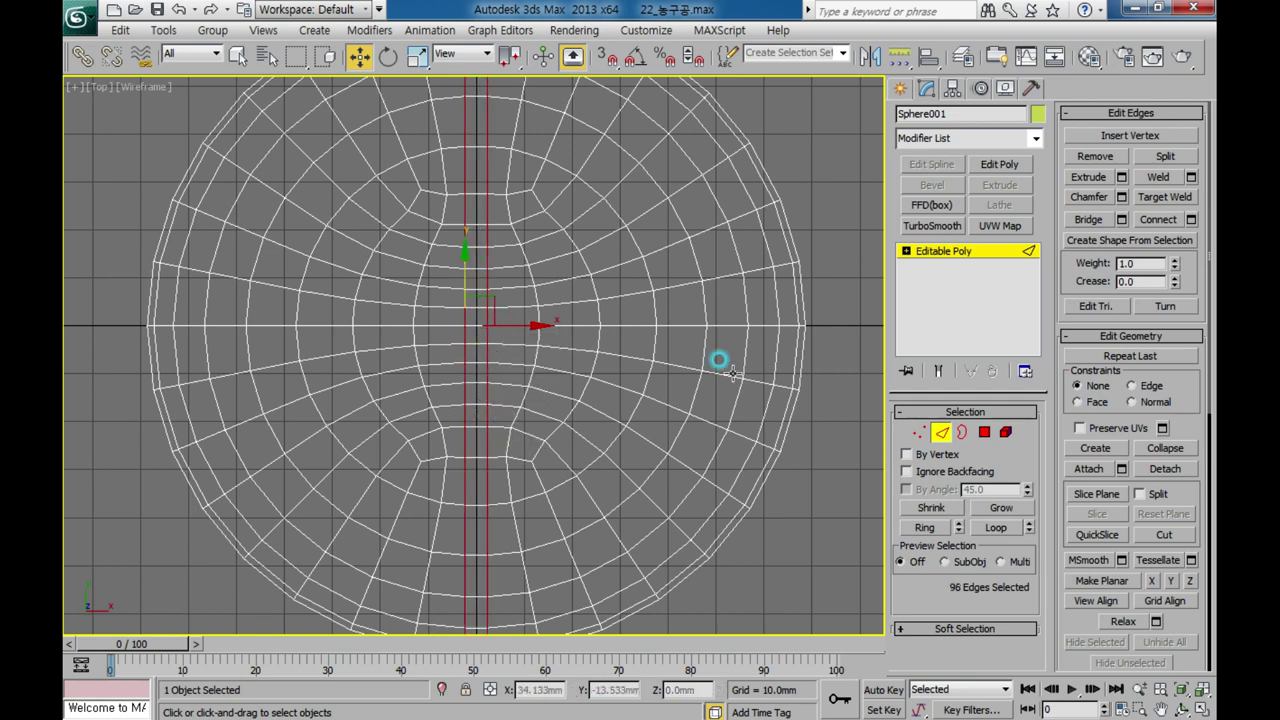
{"action": "left_click", "coordinate": [1027, 251]}
Chamfer the vertical loop again by 0.4 mm, then select the horizontal centre edge loop.
{"action": "left_click", "coordinate": [1122, 198]}
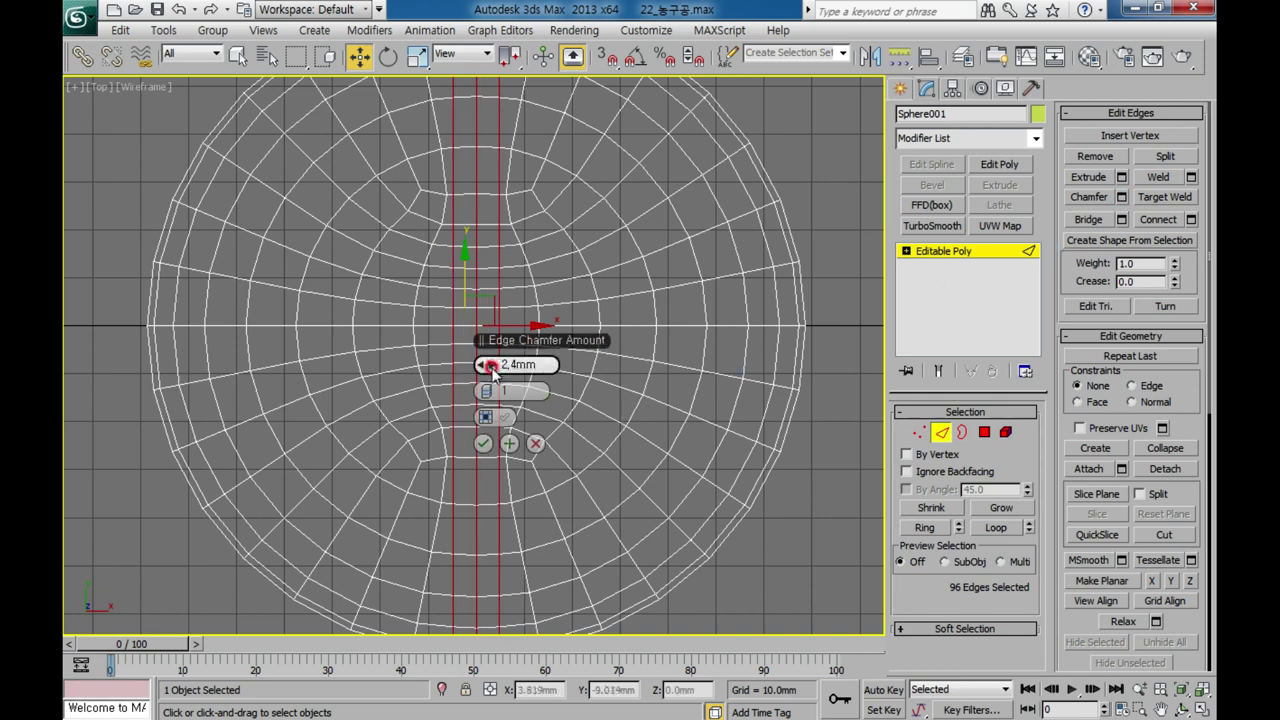
{"action": "left_click", "coordinate": [494, 398]}
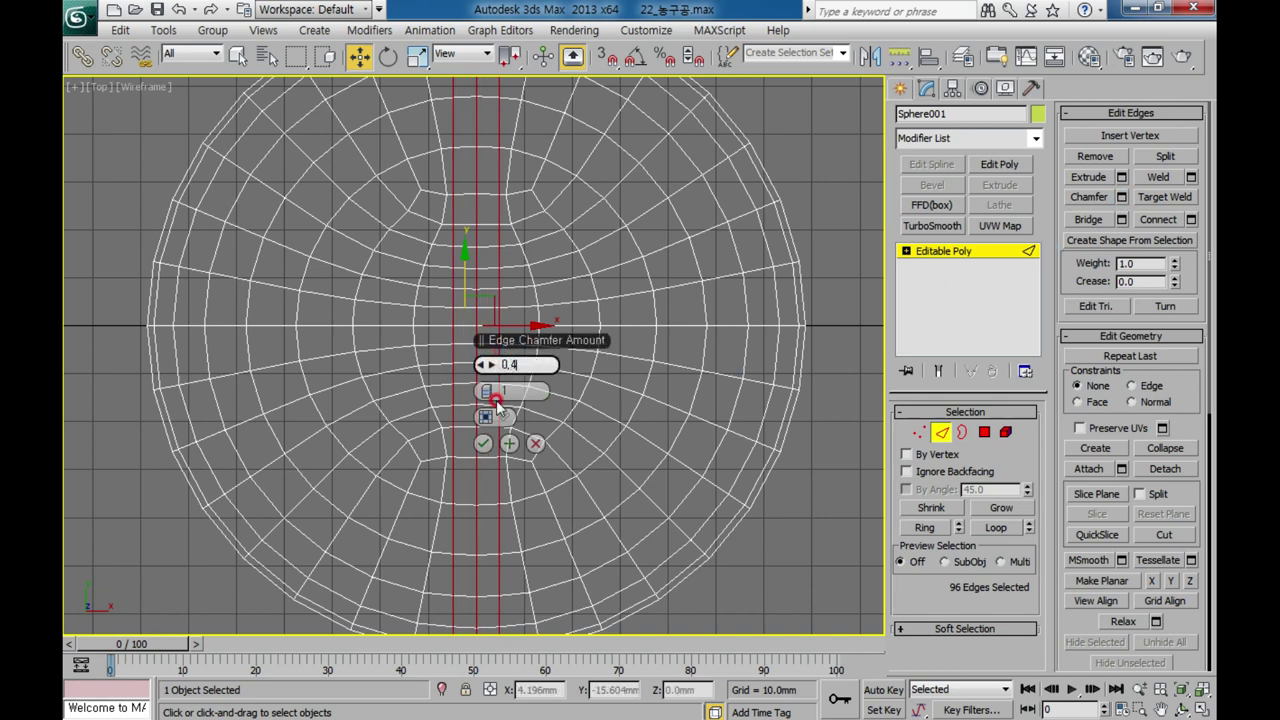
{"action": "left_click", "coordinate": [484, 443]}
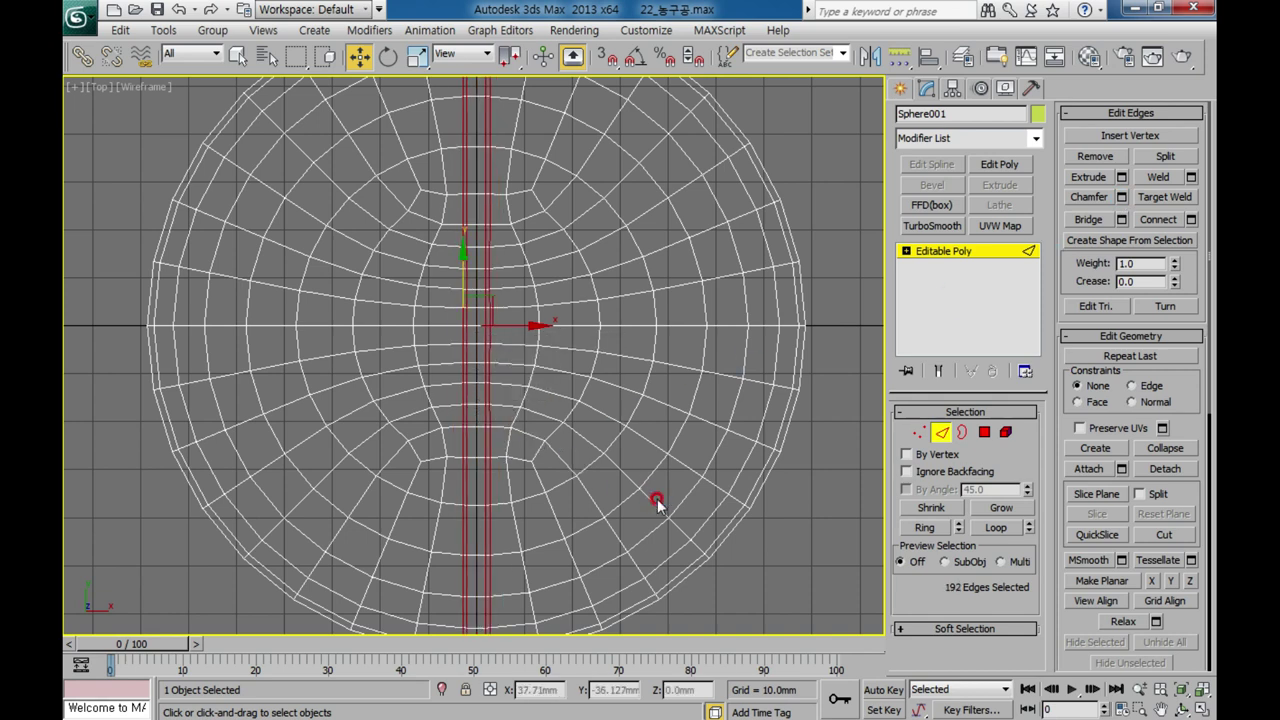
{"action": "double_click", "coordinate": [320, 315]}
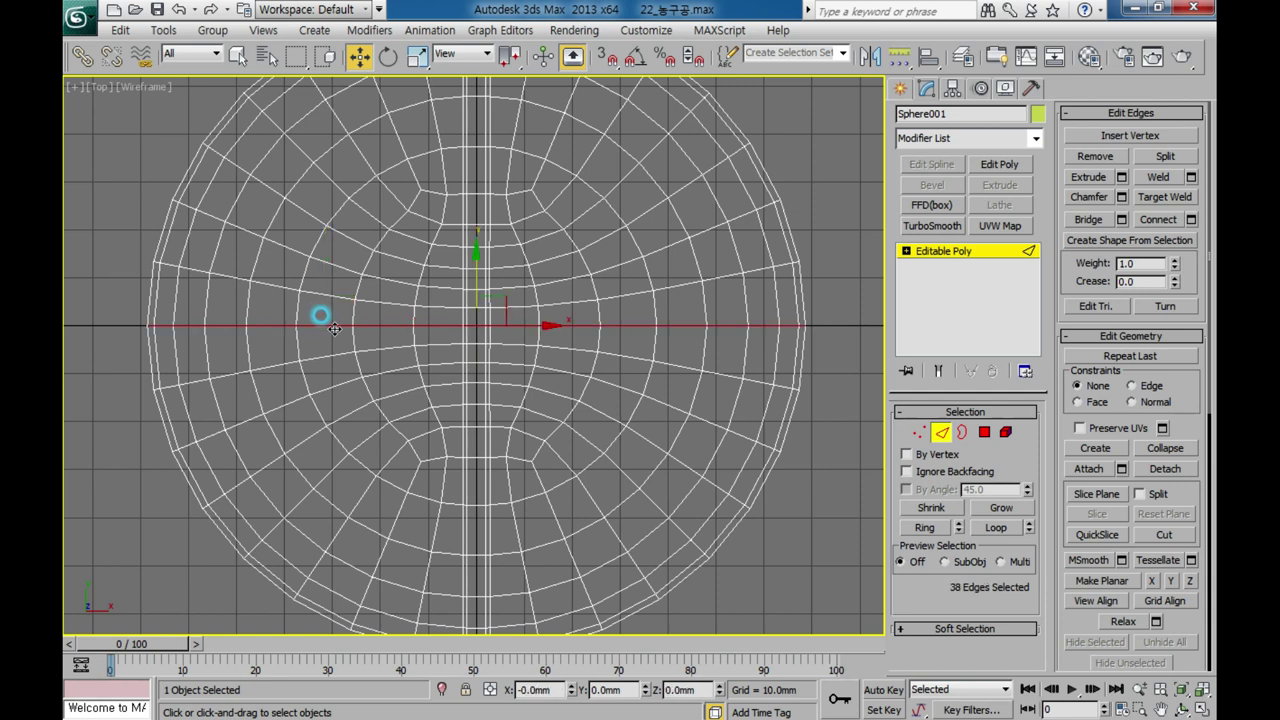
Chamfer the horizontal centre edge loop by 2.4 mm.
{"action": "left_click", "coordinate": [1122, 197]}
{"action": "double_click", "coordinate": [502, 364]}
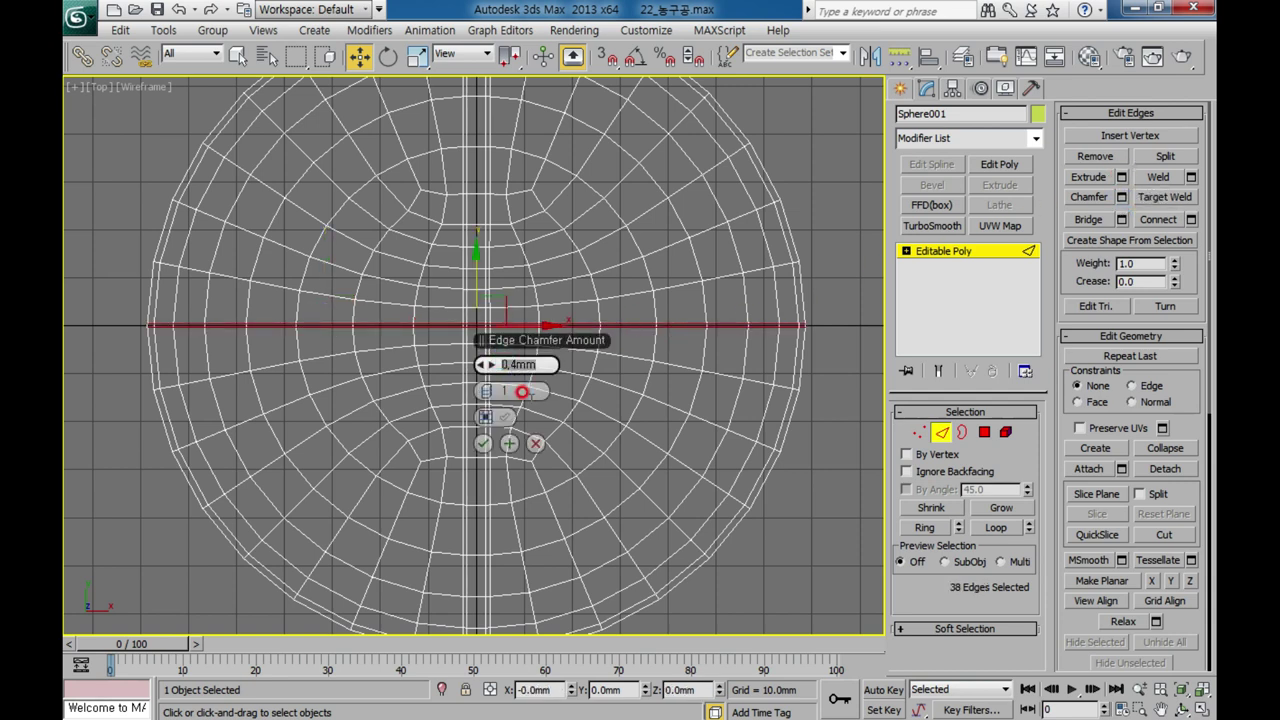
{"action": "type", "text": "2.4"}
{"action": "key", "text": "Return"}
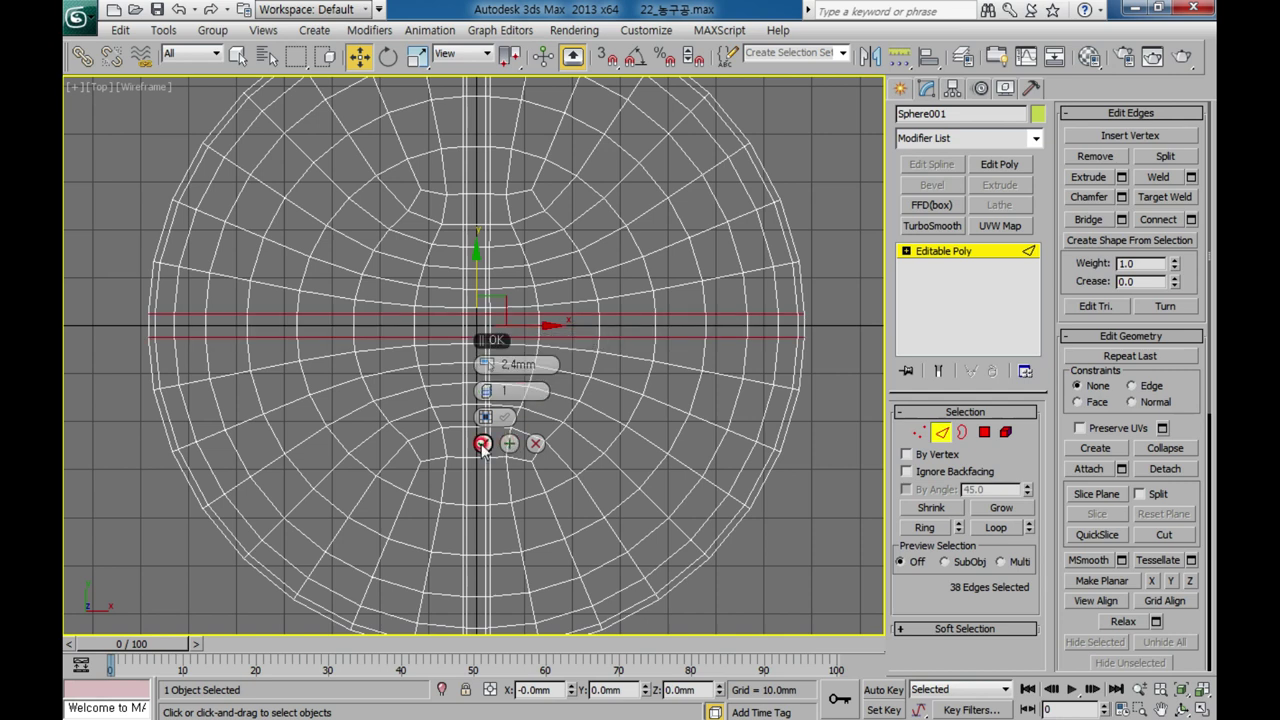
{"action": "left_click", "coordinate": [483, 443]}
Chamfer the horizontal loop again by 0.4 mm, then pick an edge on the lower curved line.
{"action": "left_click", "coordinate": [1122, 197]}
{"action": "type", "text": "0.4"}
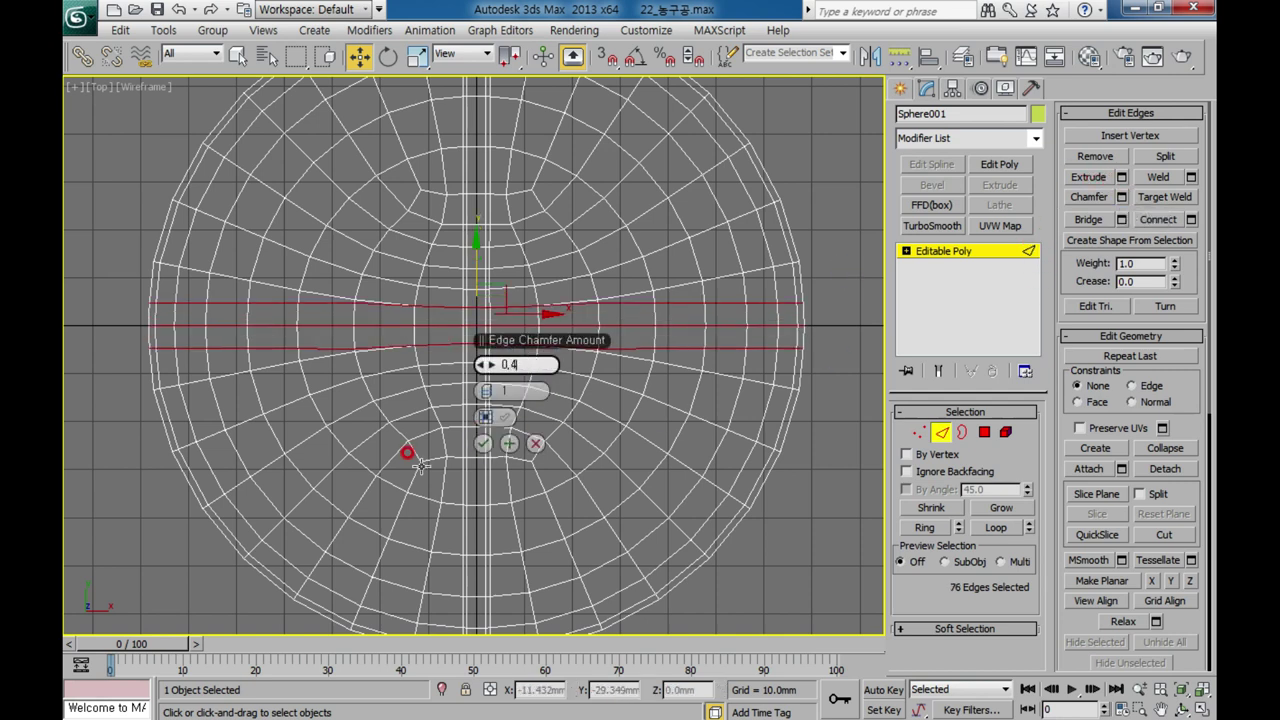
{"action": "key", "text": "Return"}
{"action": "left_click", "coordinate": [484, 443]}
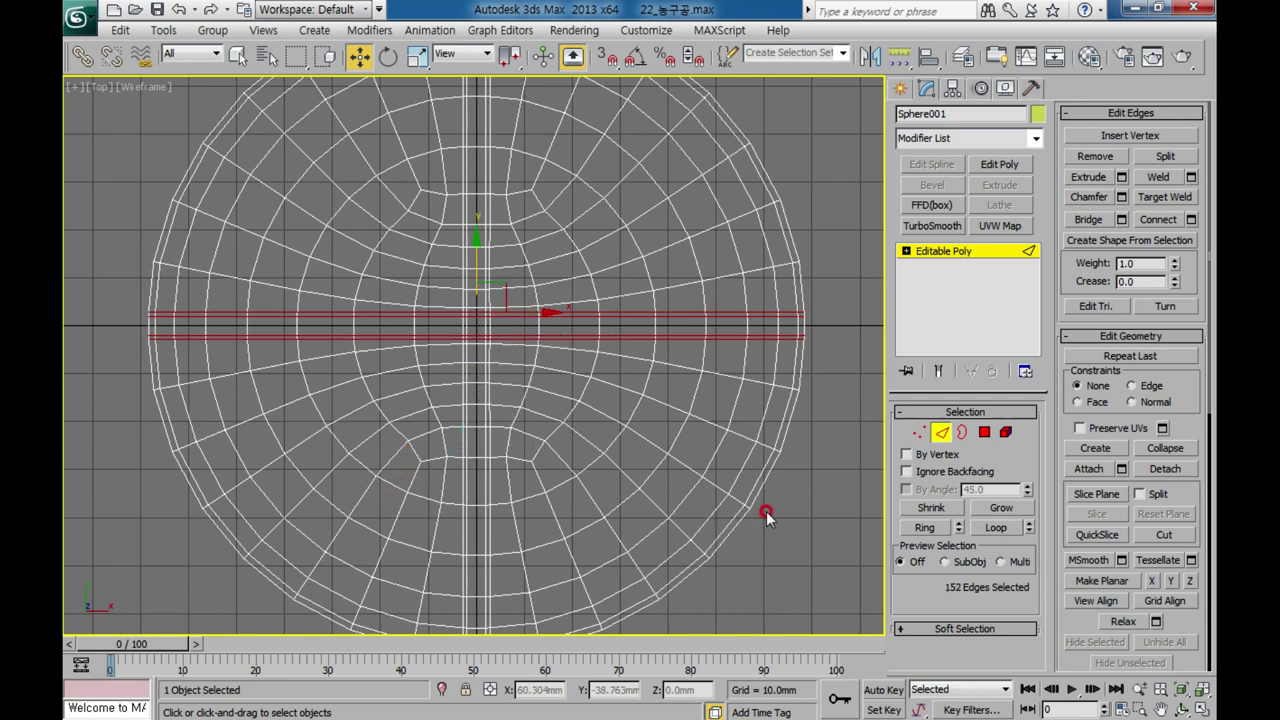
{"action": "left_click", "coordinate": [731, 491]}
{"action": "left_click", "coordinate": [533, 405]}
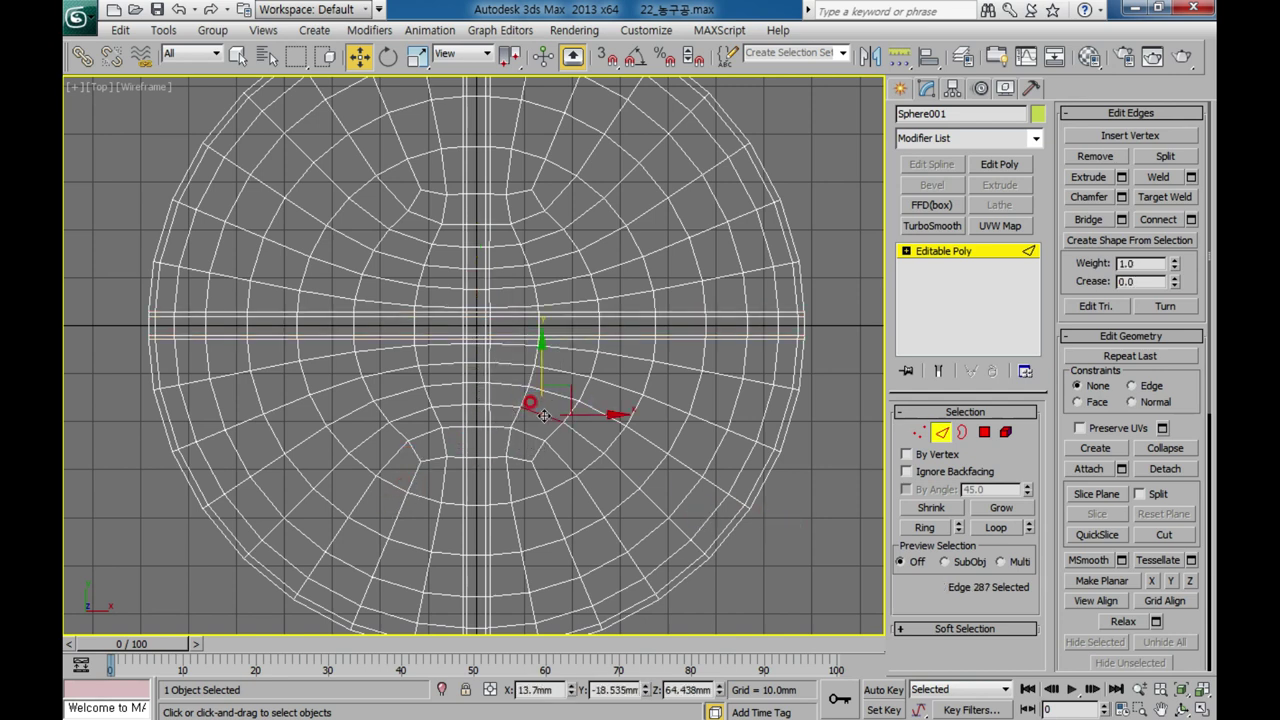
Select the lower and upper curved edge loops and chamfer them by 2.4 mm.
{"action": "double_click", "coordinate": [541, 412]}
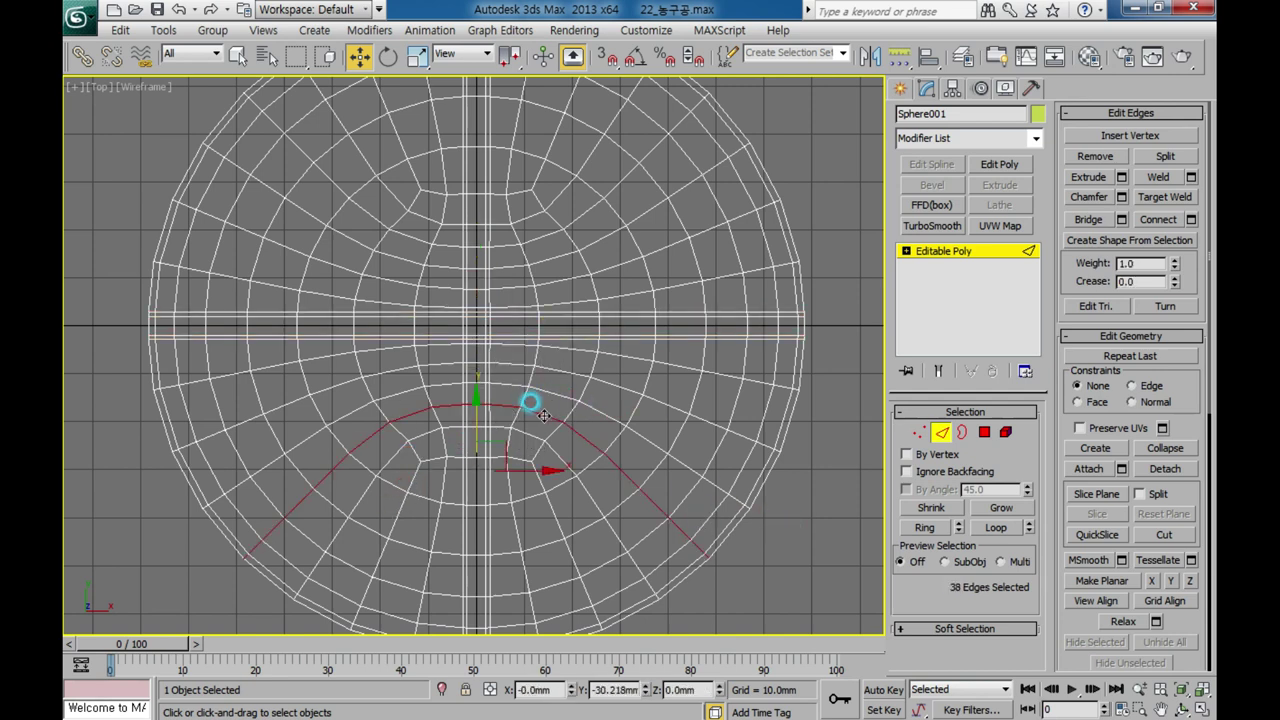
{"action": "double_click", "coordinate": [541, 235], "text": "ctrl"}
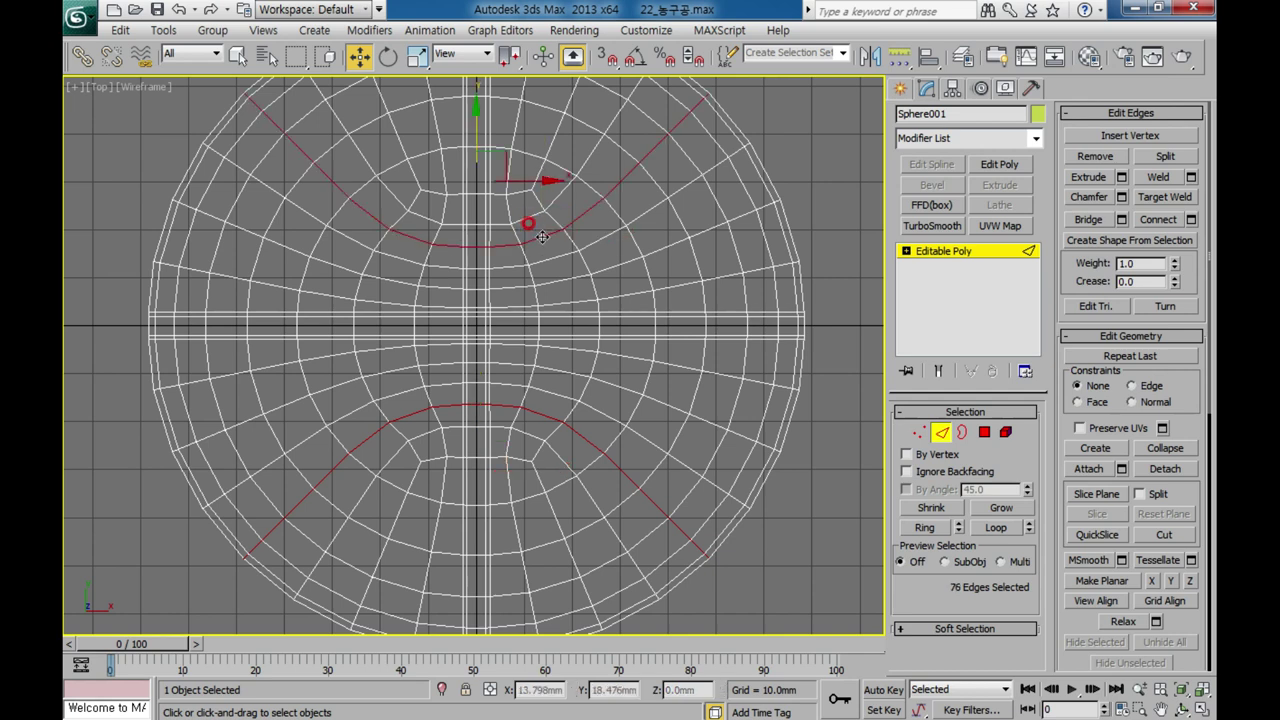
{"action": "left_click", "coordinate": [1122, 197]}
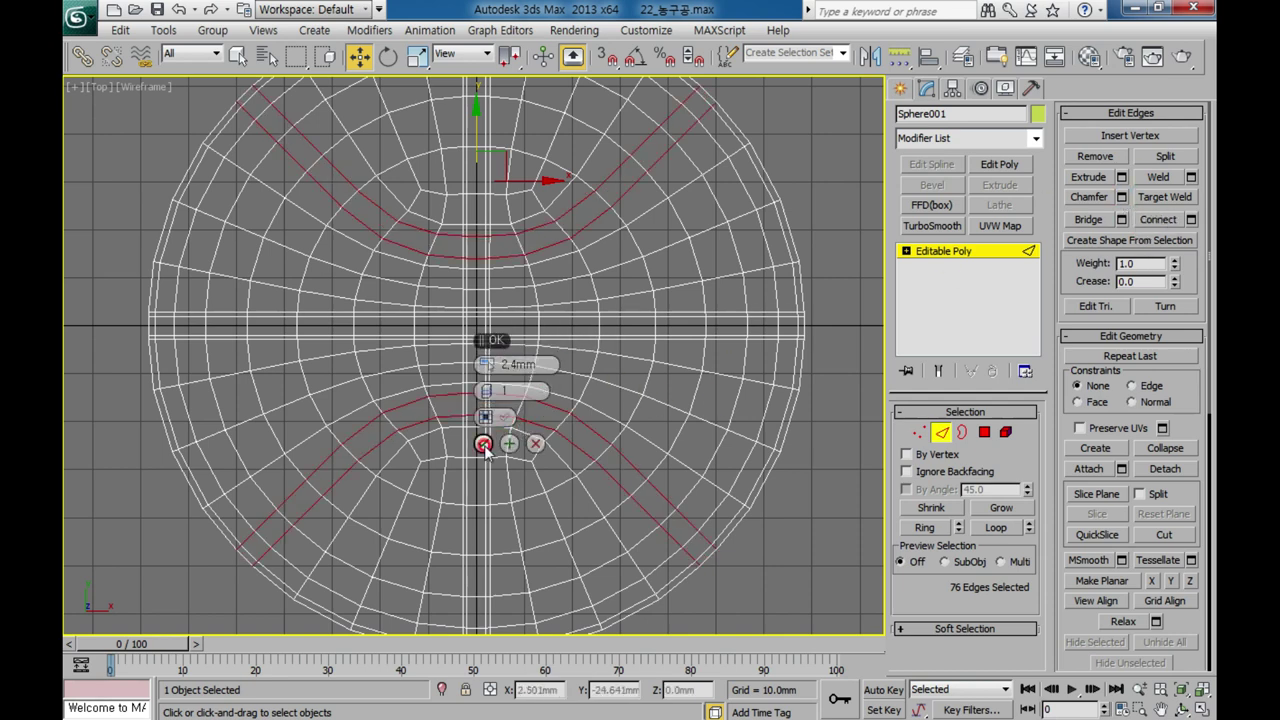
{"action": "left_click", "coordinate": [483, 443]}
Apply a second 0.4 mm chamfer to the curved seam loops.
{"action": "left_click", "coordinate": [1121, 197]}
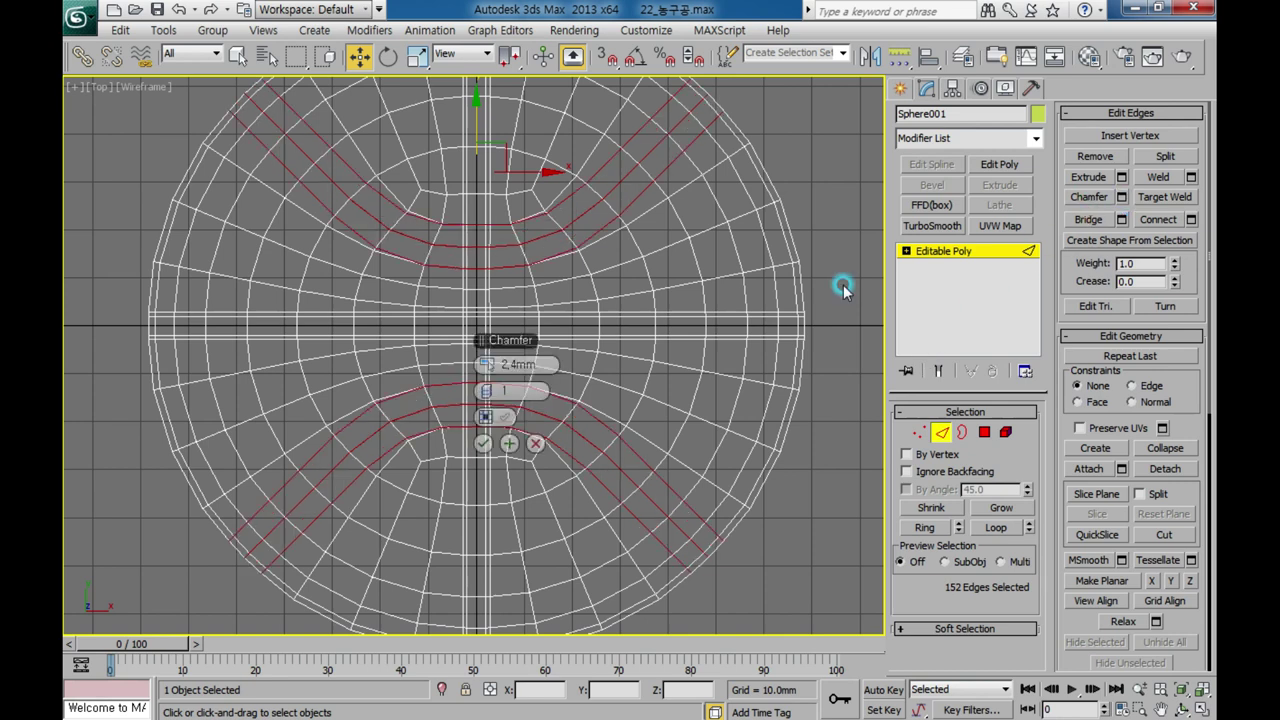
{"action": "left_click", "coordinate": [470, 463]}
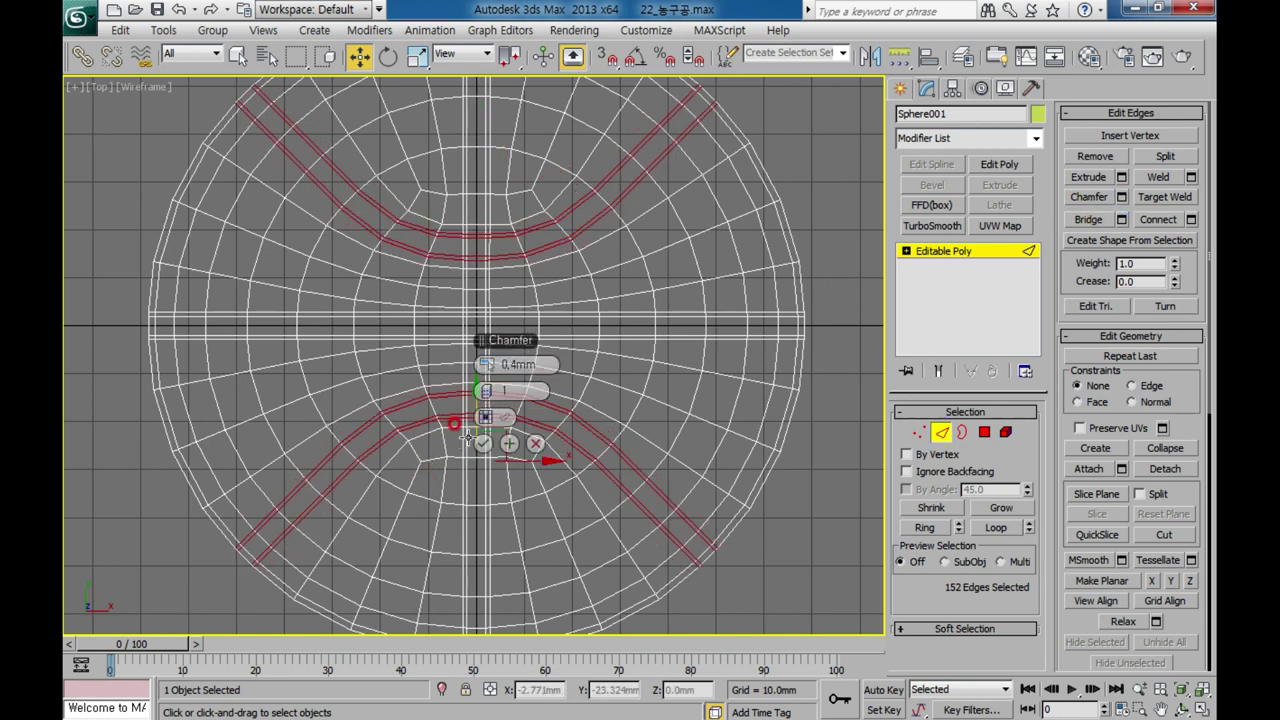
{"action": "left_click", "coordinate": [483, 443]}
Select the two adjacent vertical edge loops at the centre of the seam band in the Top view.
{"action": "left_click", "coordinate": [766, 516]}
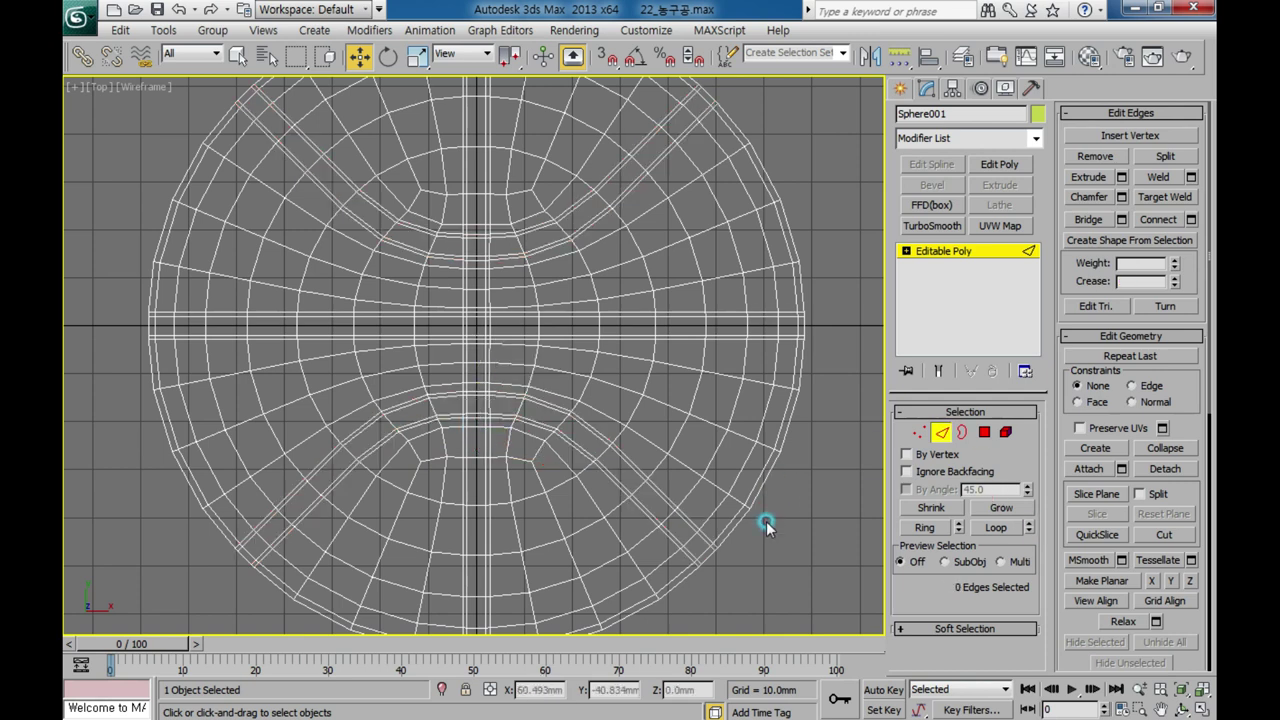
{"action": "scroll", "coordinate": [548, 333], "scroll_direction": "up", "scroll_amount": 1}
{"action": "scroll", "coordinate": [493, 272], "scroll_direction": "up", "scroll_amount": 2}
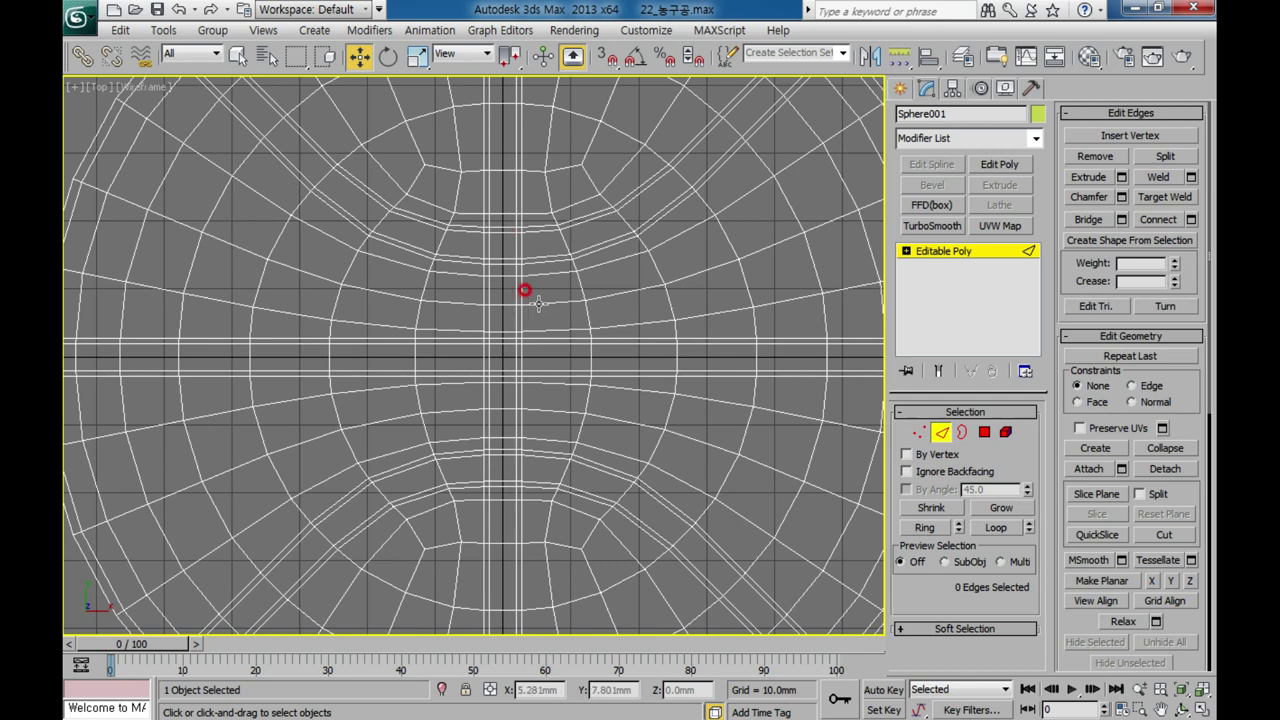
{"action": "scroll", "coordinate": [523, 290], "scroll_direction": "down", "scroll_amount": 2}
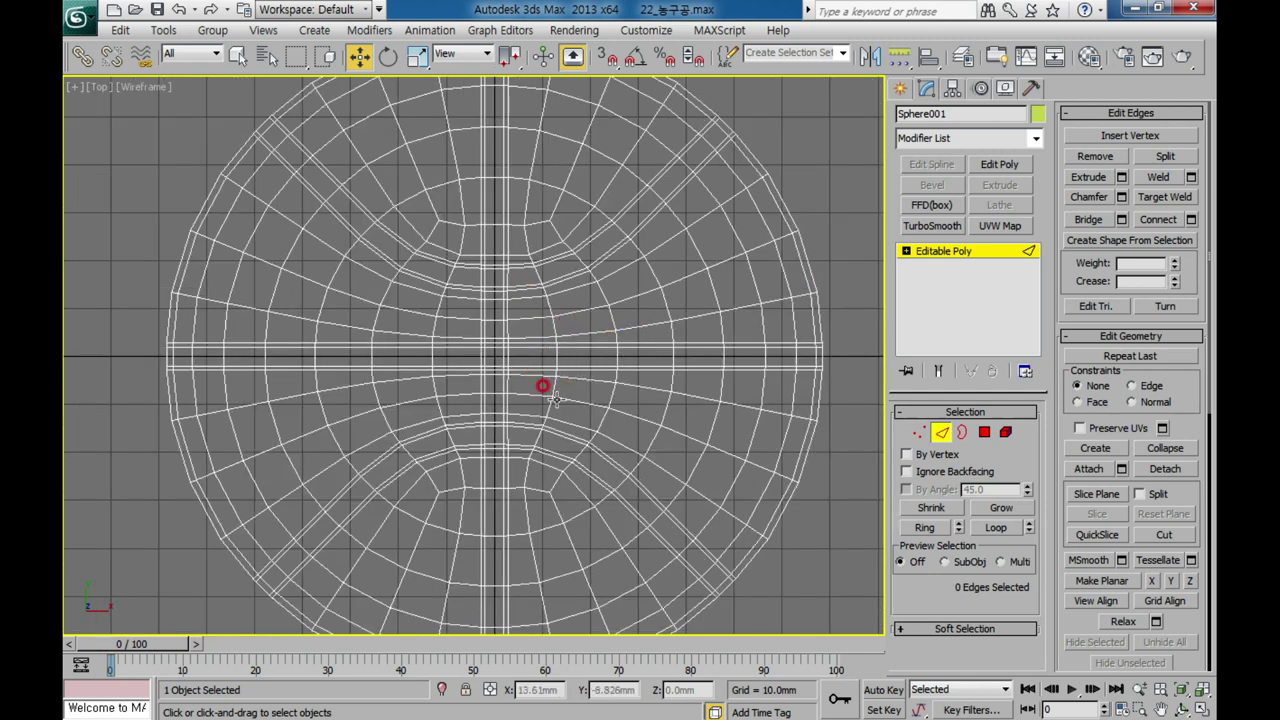
{"action": "left_click", "coordinate": [486, 357]}
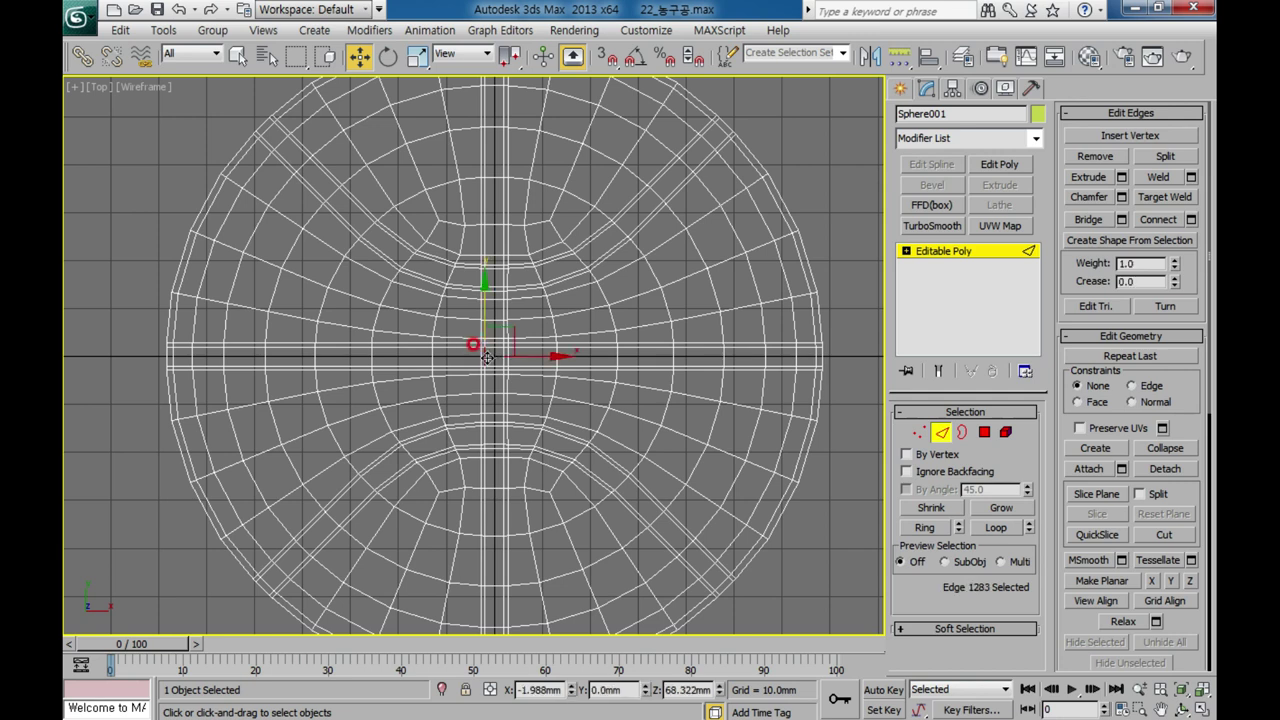
{"action": "double_click", "coordinate": [486, 357]}
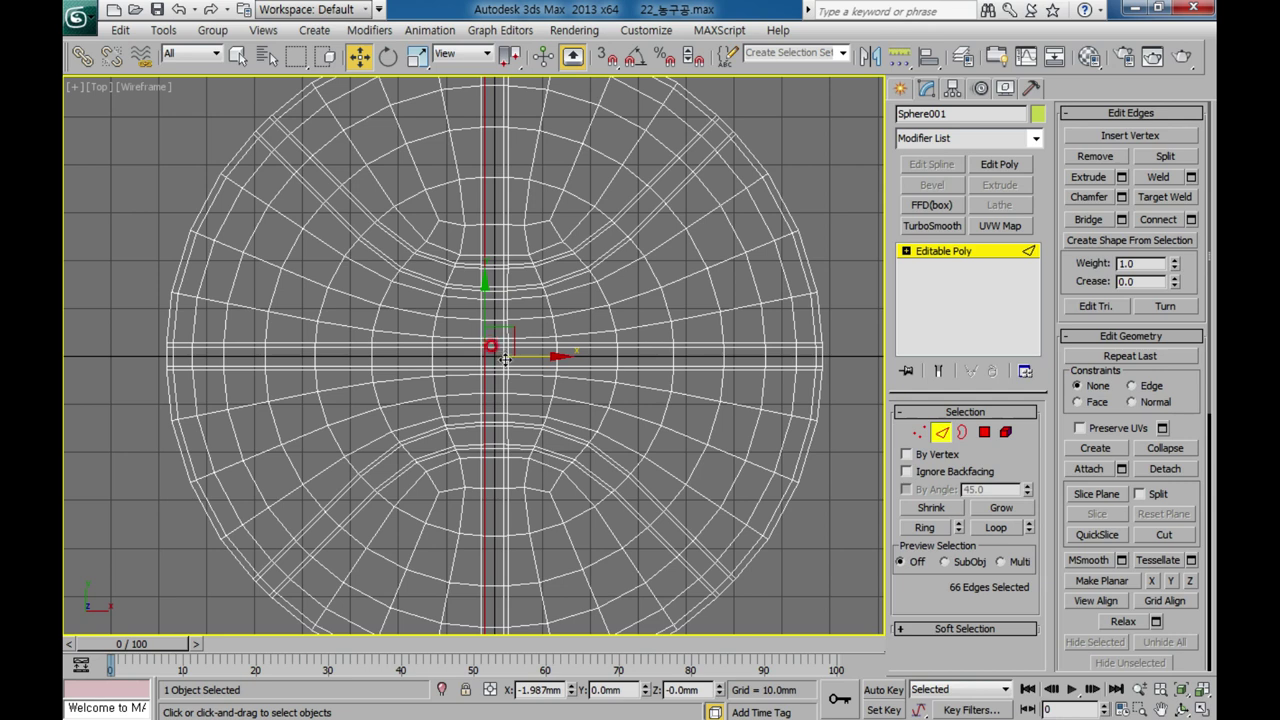
{"action": "left_click", "coordinate": [237, 55]}
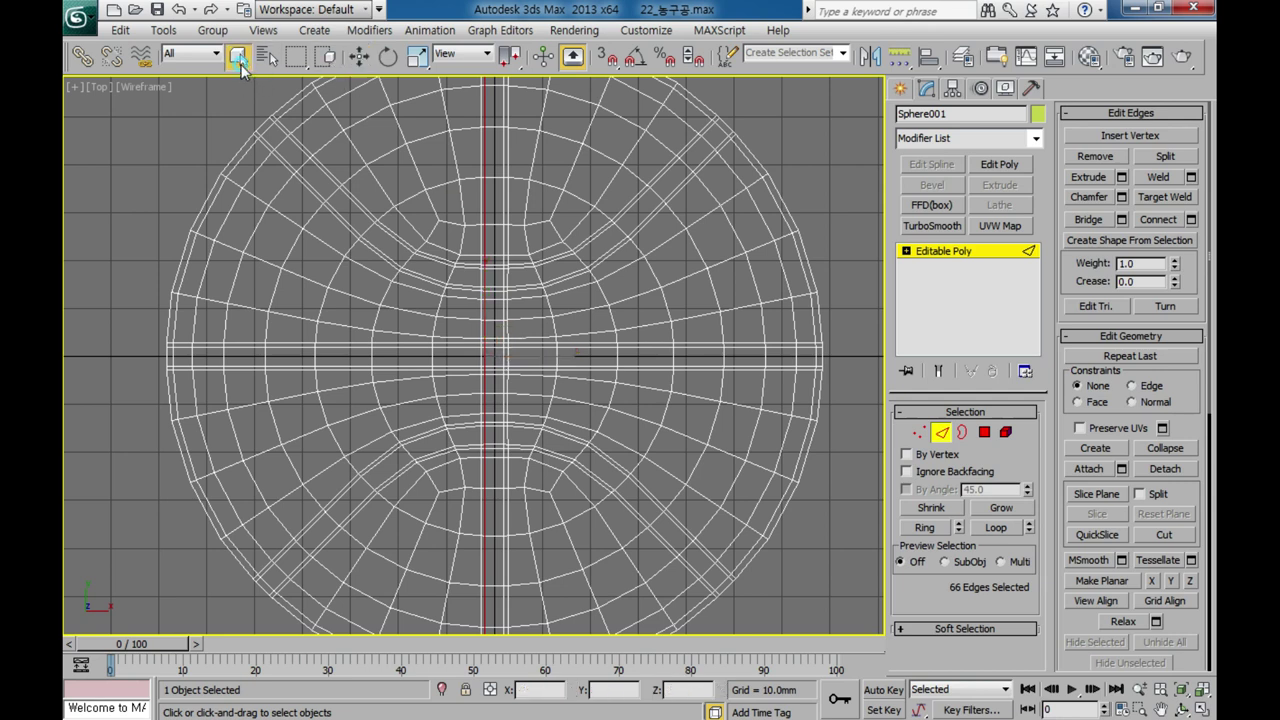
{"action": "double_click", "coordinate": [503, 352], "text": "ctrl"}
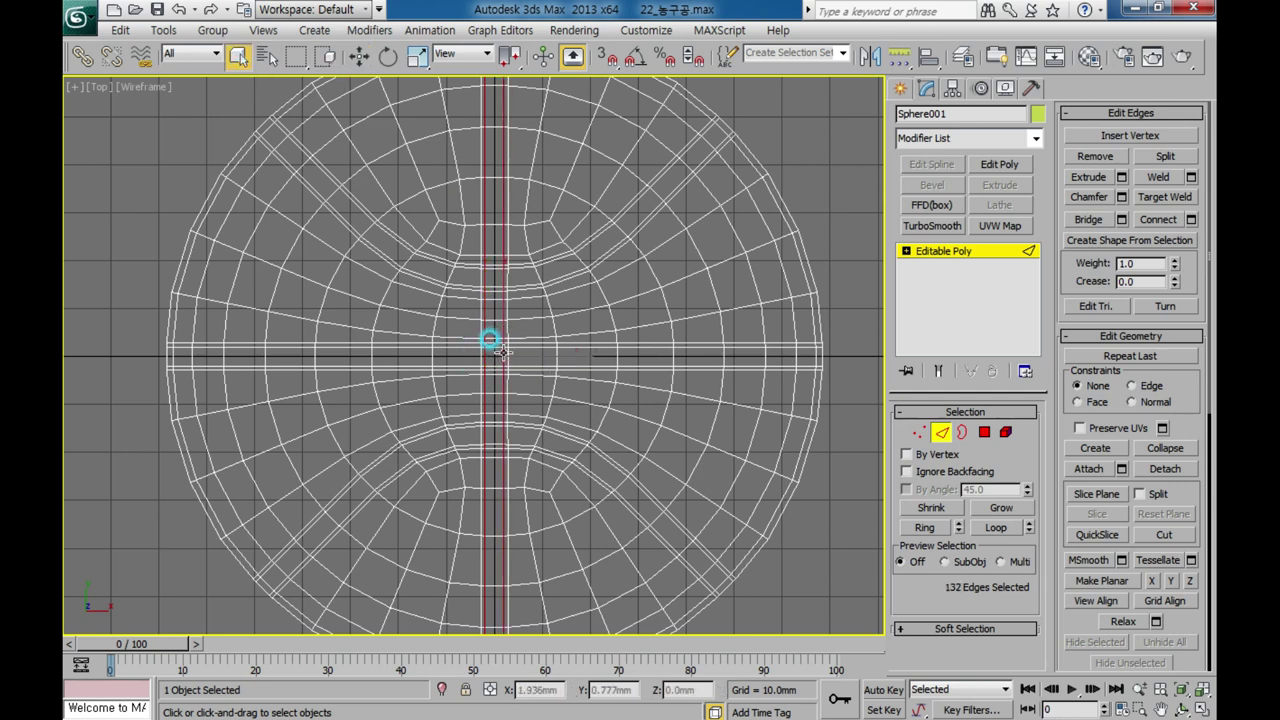
Convert the seam edge loops to a polygon strip and give it material ID 2.
{"action": "left_click", "coordinate": [986, 436]}
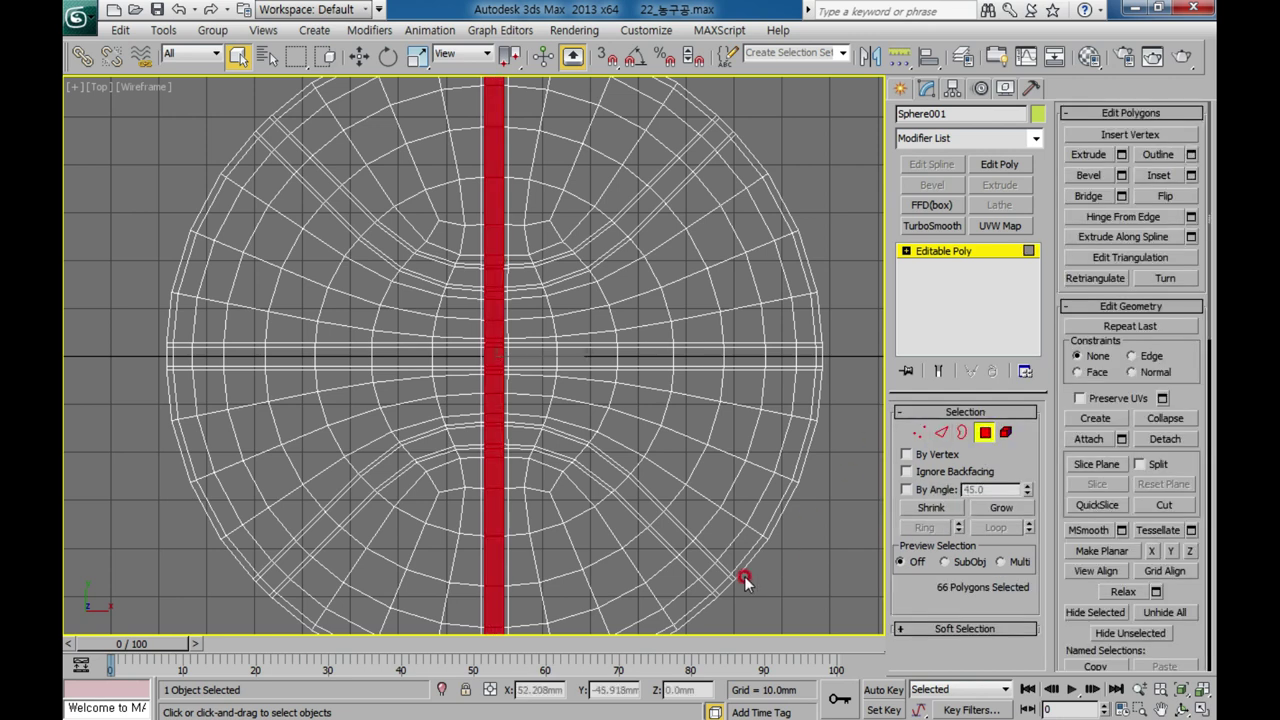
{"action": "left_click_drag", "start_coordinate": [1075, 585], "coordinate": [1076, 224]}
{"action": "left_click", "coordinate": [1139, 383]}
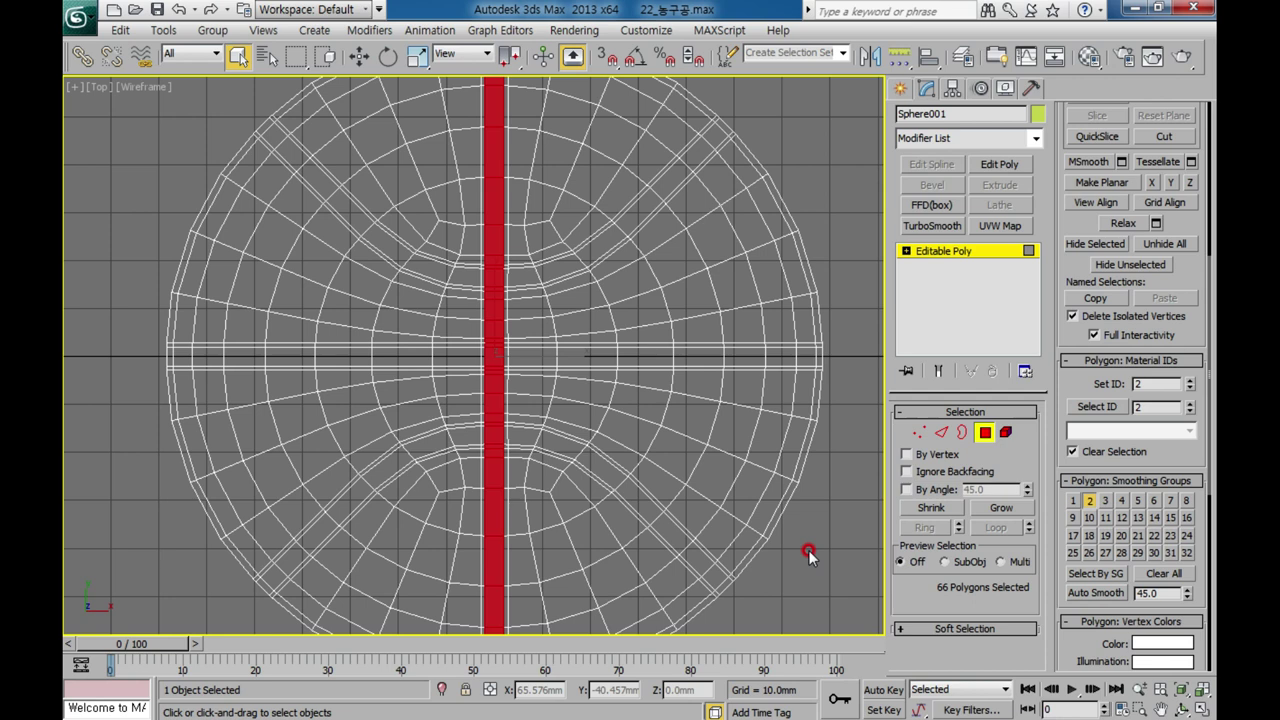
Select every polygon of the sphere and assign material ID 1.
{"action": "left_click", "coordinate": [801, 584]}
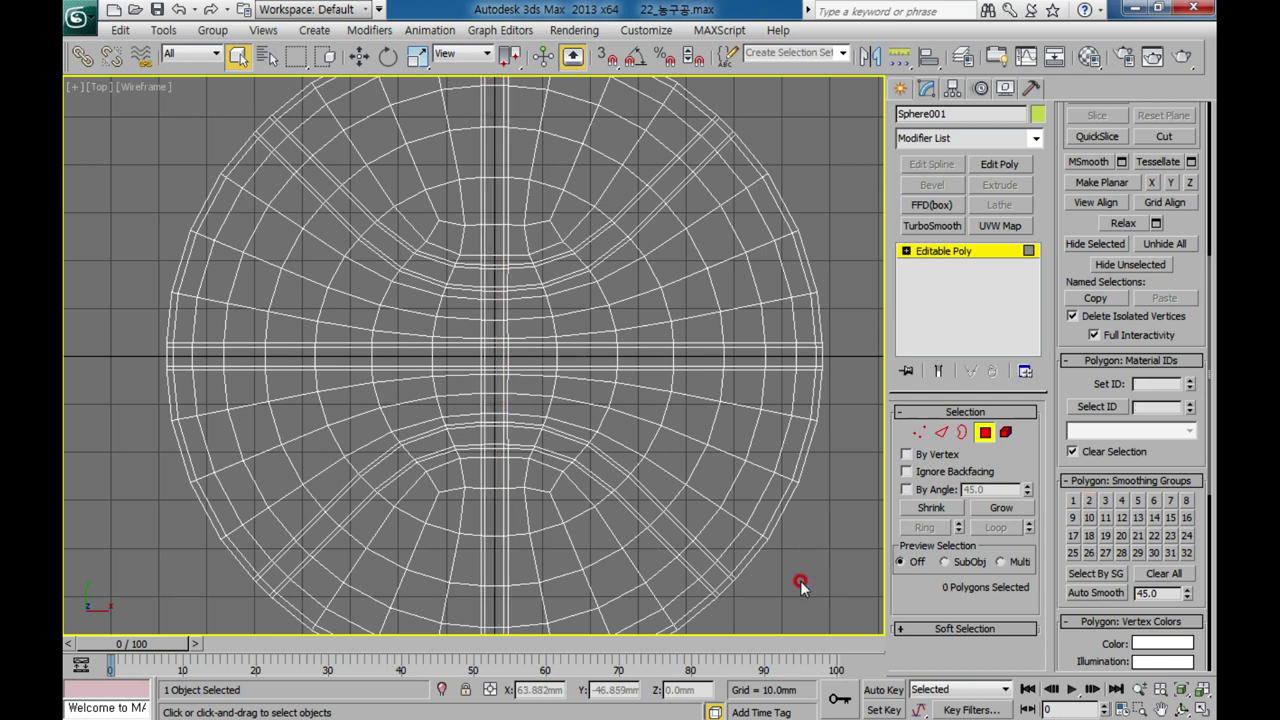
{"action": "key", "text": "ctrl+a"}
{"action": "left_click", "coordinate": [1146, 388]}
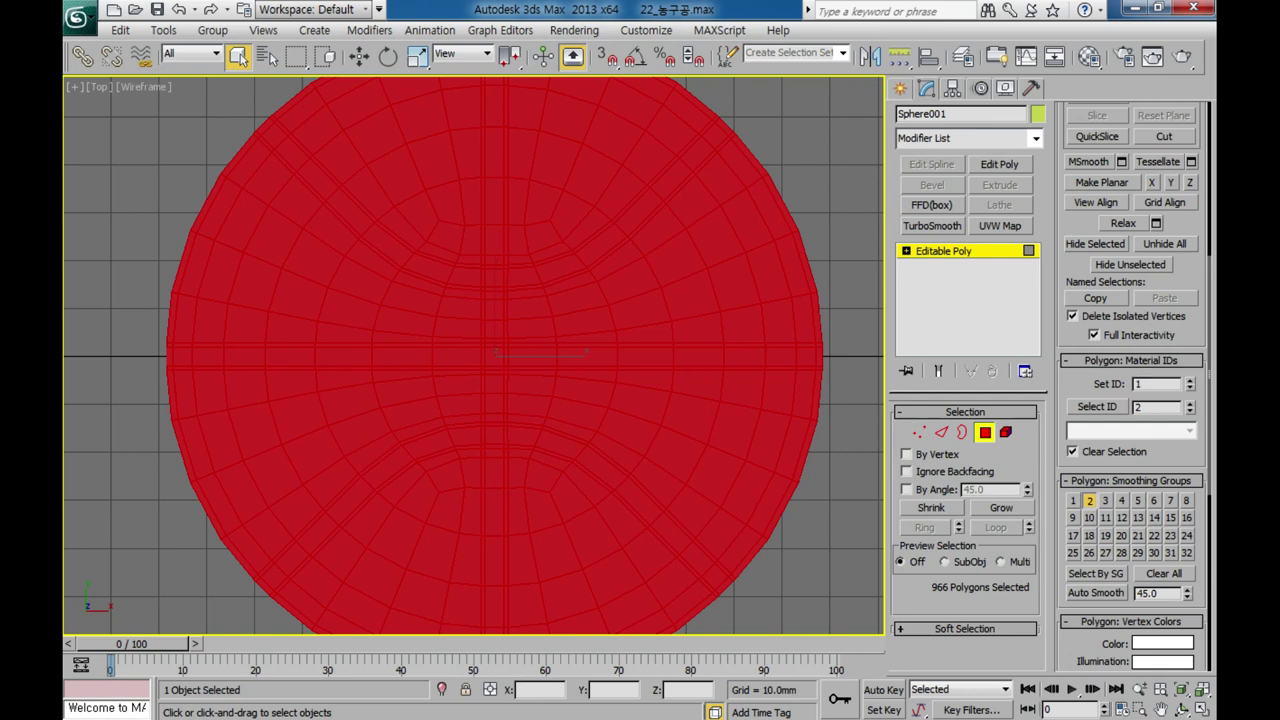
Reselect the 66-polygon vertical centre seam strip from its edge loops so it carries material ID 2.
{"action": "left_click", "coordinate": [751, 466]}
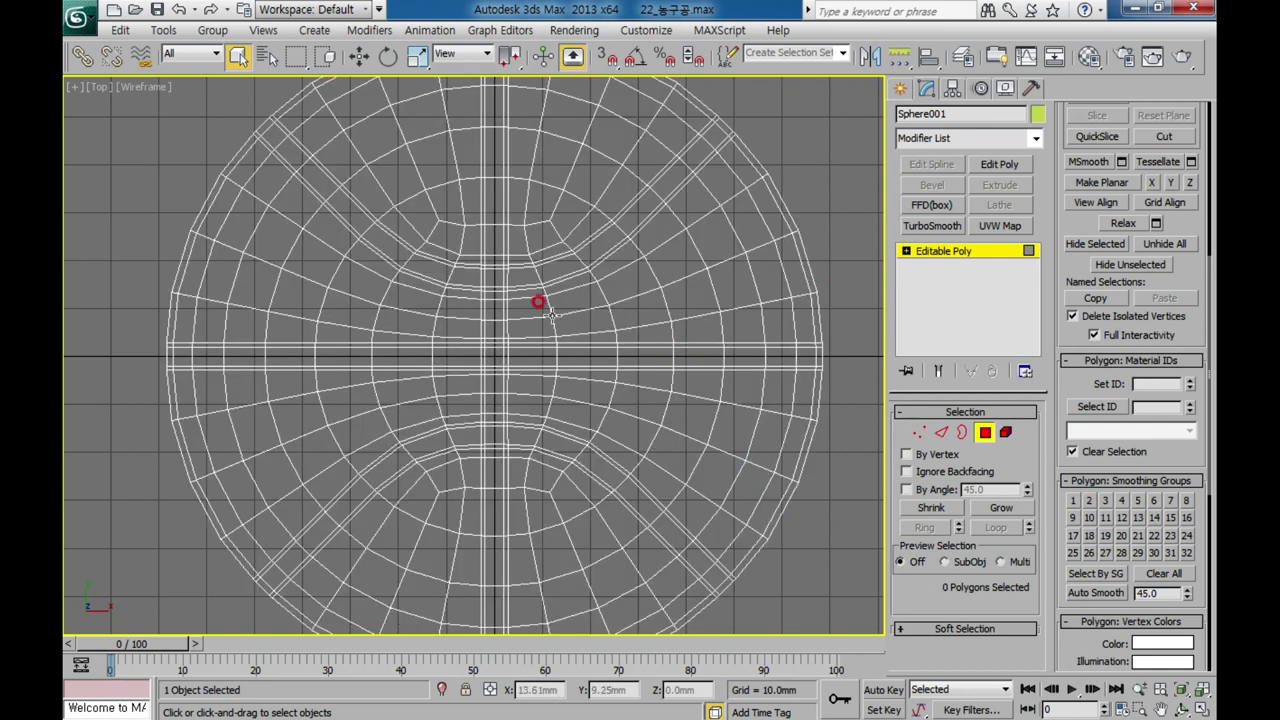
{"action": "left_click", "coordinate": [941, 432]}
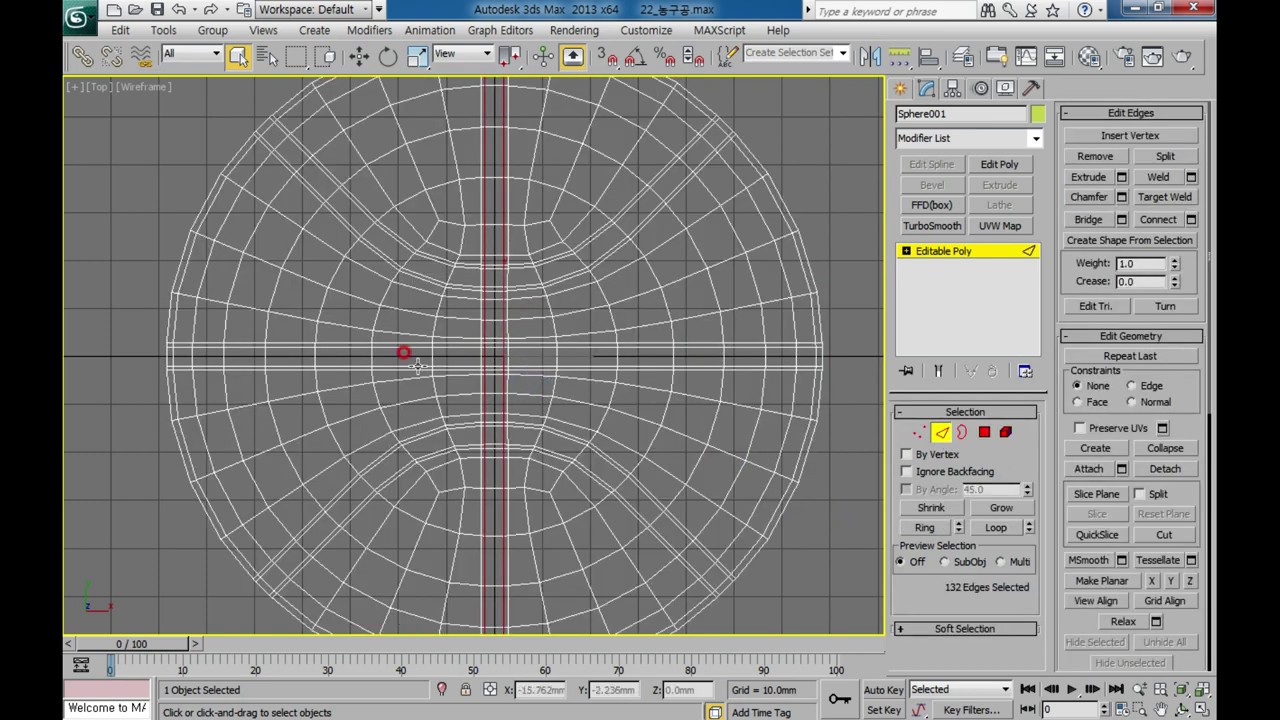
{"action": "left_click", "coordinate": [958, 432]}
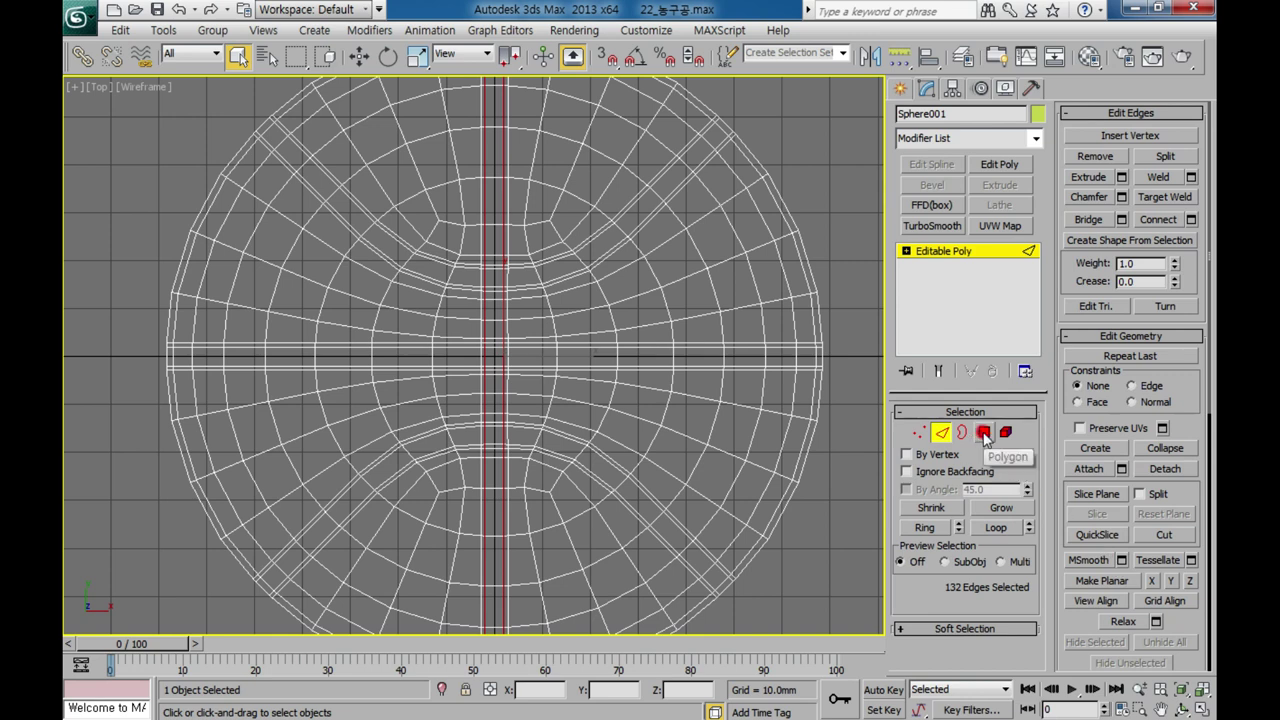
{"action": "left_click", "coordinate": [984, 432]}
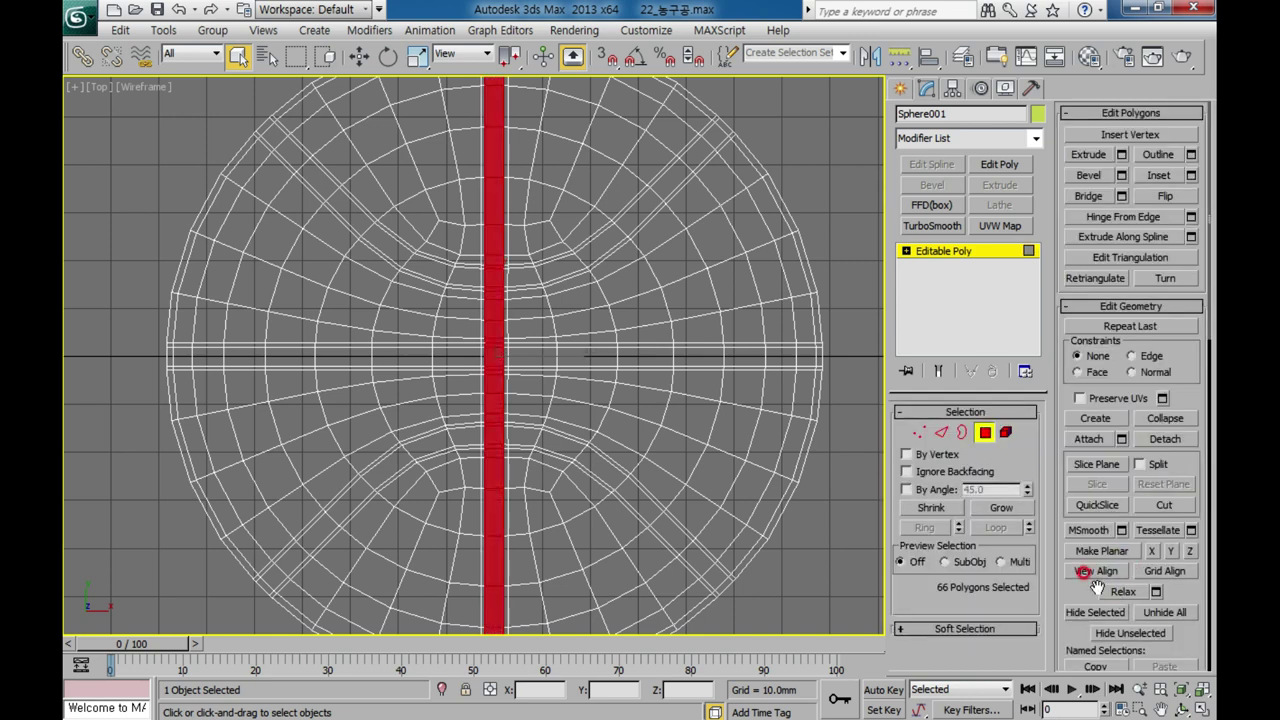
{"action": "scroll", "coordinate": [1100, 560], "scroll_direction": "down", "scroll_amount": 1}
{"action": "scroll", "coordinate": [1150, 523], "scroll_direction": "down", "scroll_amount": 5}
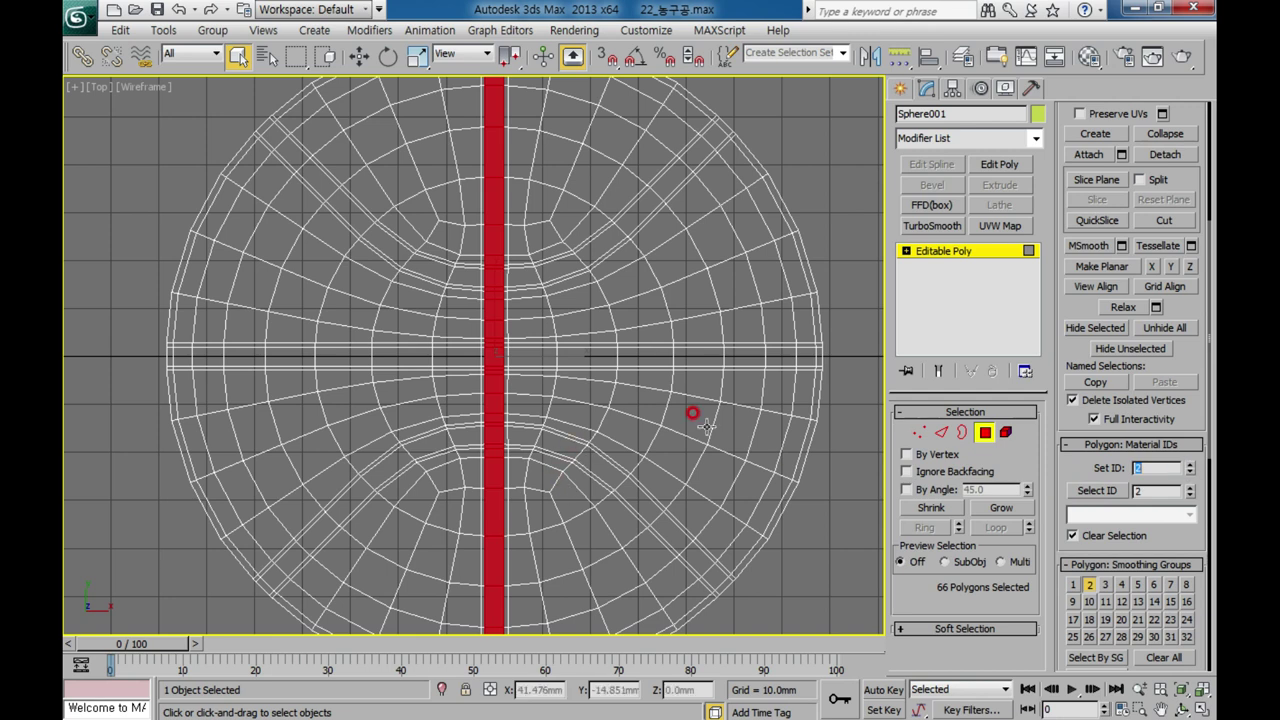
{"action": "left_click", "coordinate": [941, 432]}
Select the two horizontal centre edge loops and set their 38-polygon strip to material ID 2.
{"action": "left_click", "coordinate": [549, 354]}
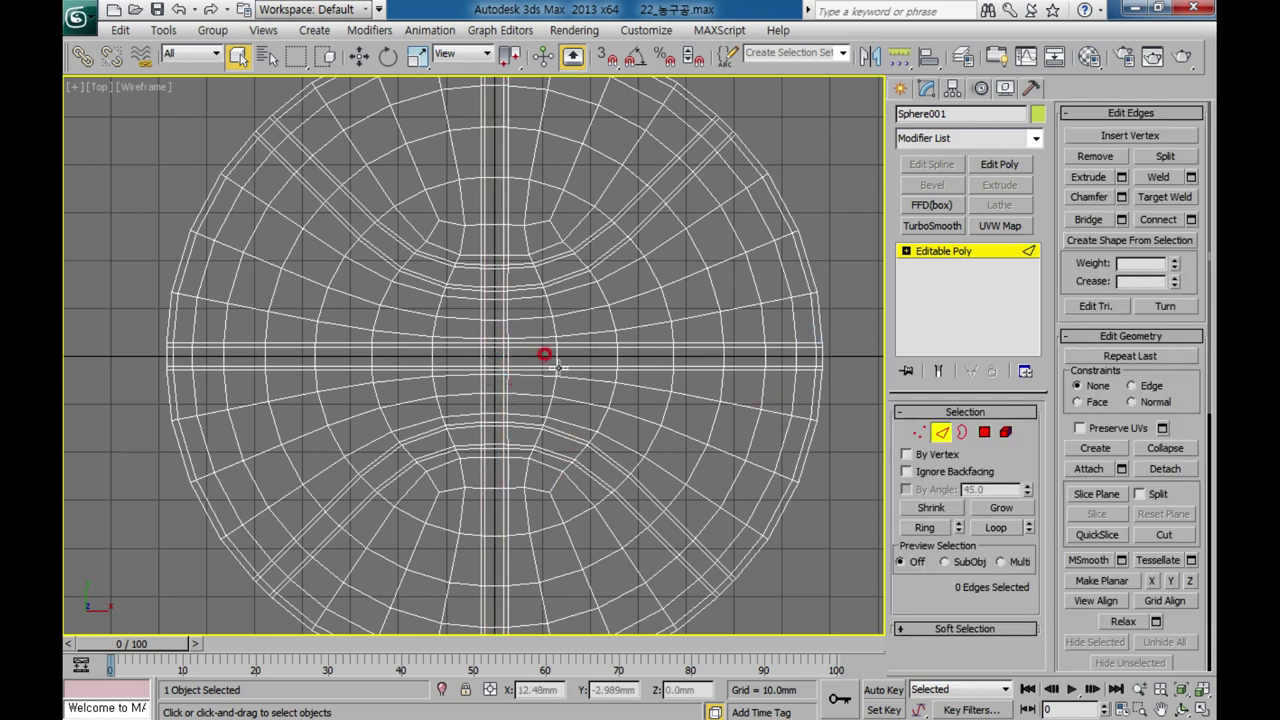
{"action": "double_click", "coordinate": [573, 367]}
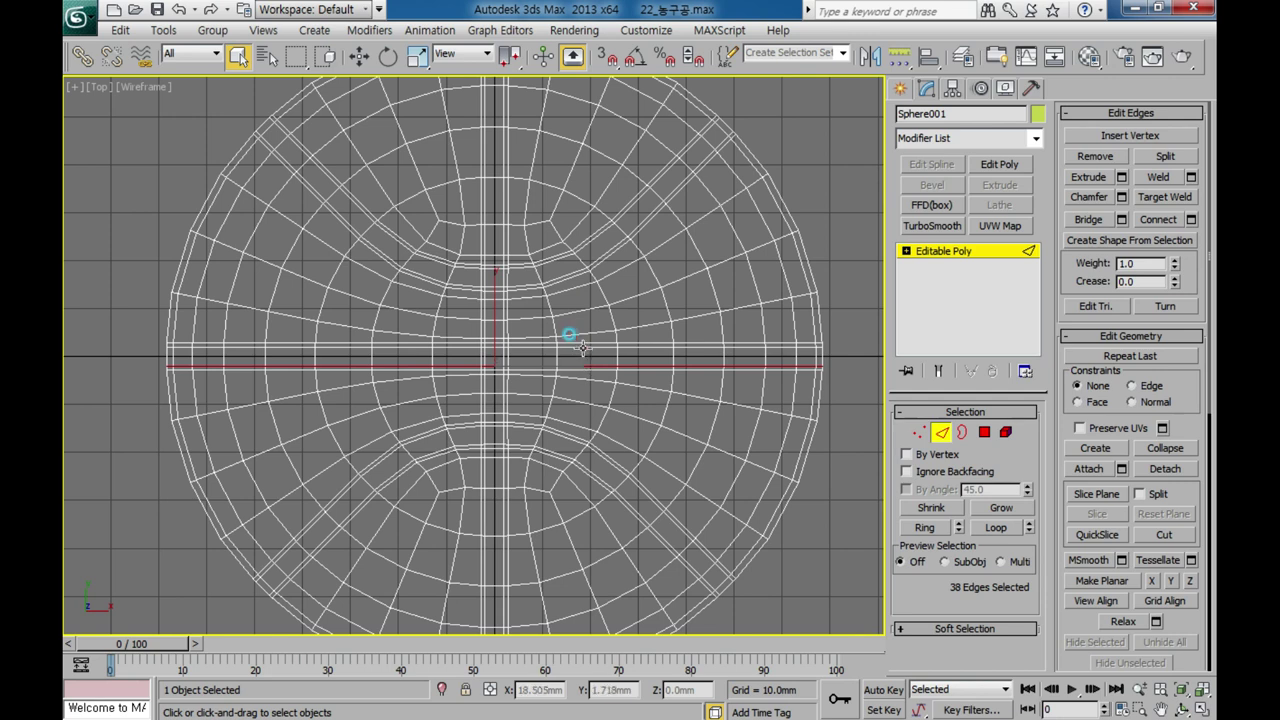
{"action": "double_click", "coordinate": [582, 347], "text": "ctrl"}
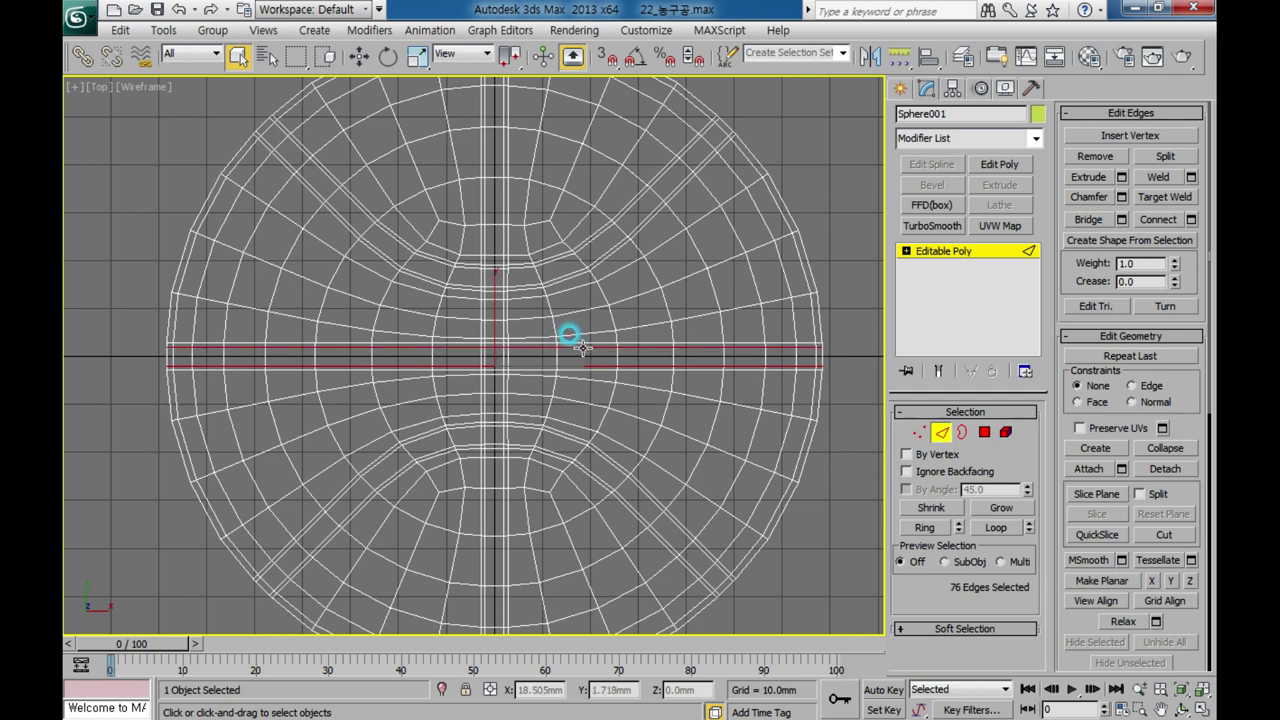
{"action": "left_click", "coordinate": [983, 432], "text": "ctrl"}
{"action": "left_click_drag", "start_coordinate": [1072, 580], "coordinate": [1090, 413]}
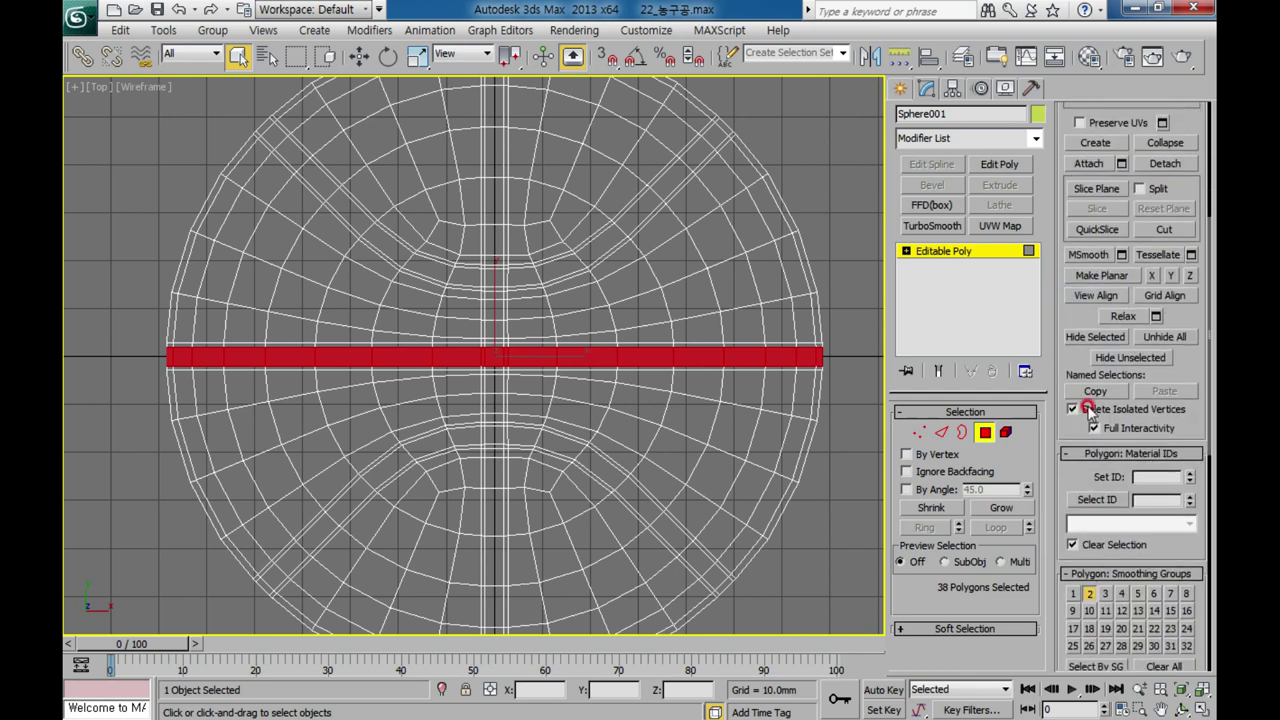
{"action": "left_click", "coordinate": [1138, 476]}
{"action": "left_click", "coordinate": [846, 335]}
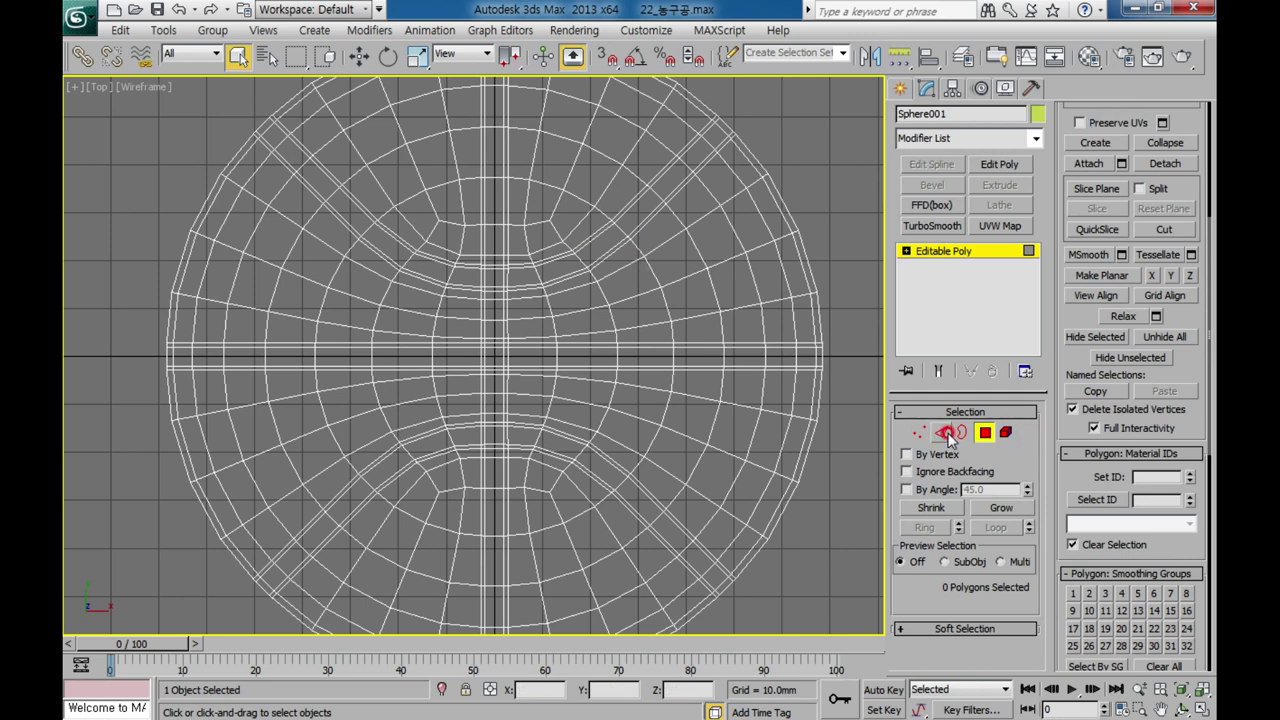
{"action": "key", "text": "2"}
{"action": "double_click", "coordinate": [590, 255]}
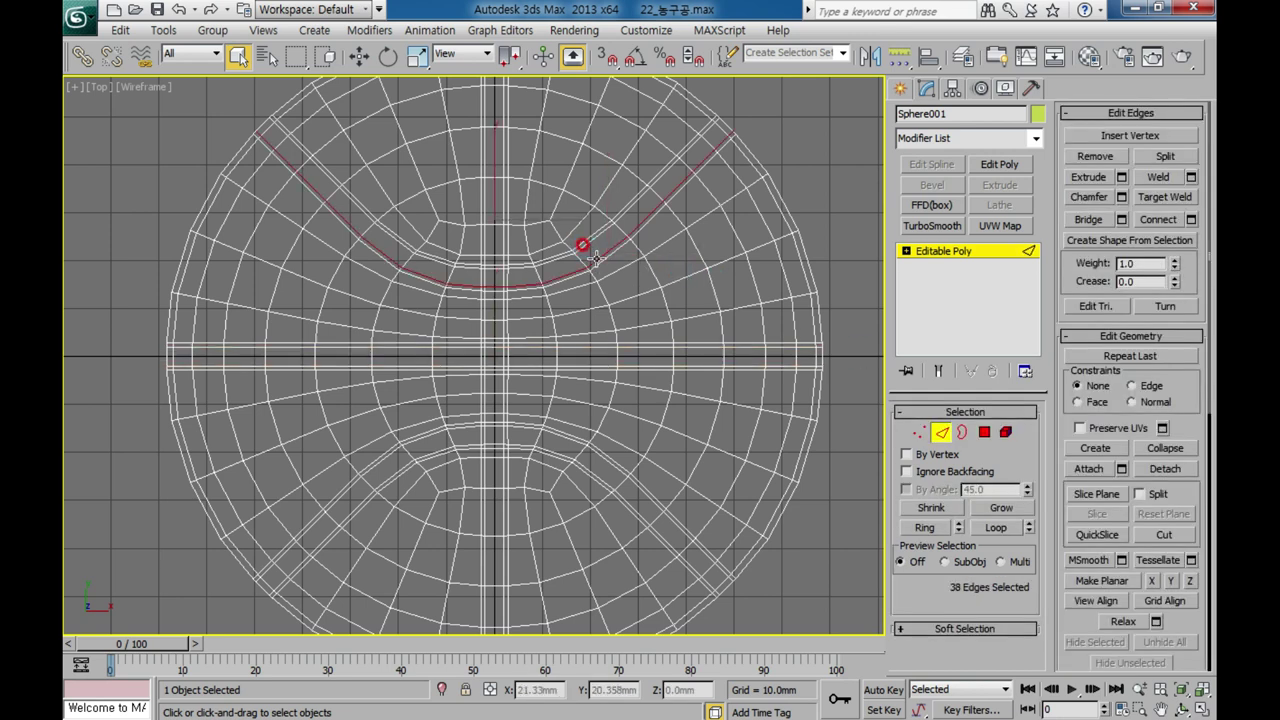
Select the upper and lower U-shaped seam loops and turn them into 76 polygons with ID 2.
{"action": "double_click", "coordinate": [578, 231], "text": "ctrl"}
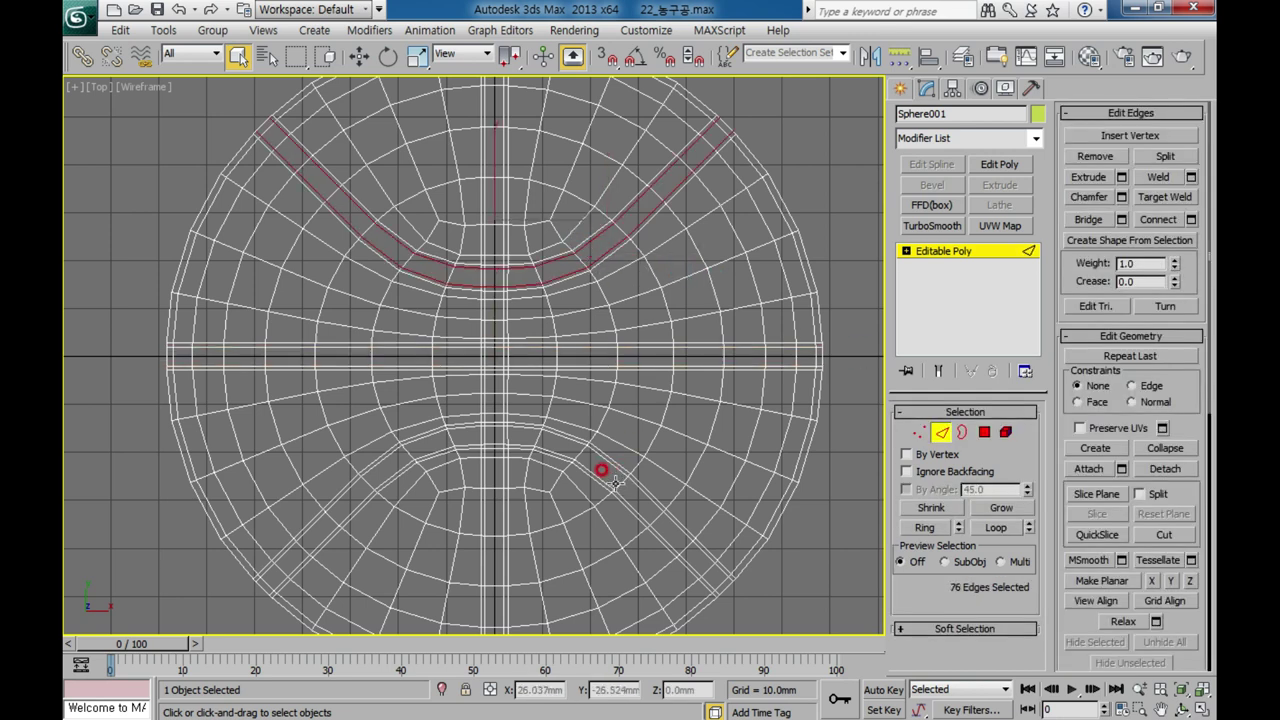
{"action": "double_click", "coordinate": [586, 464], "text": "ctrl"}
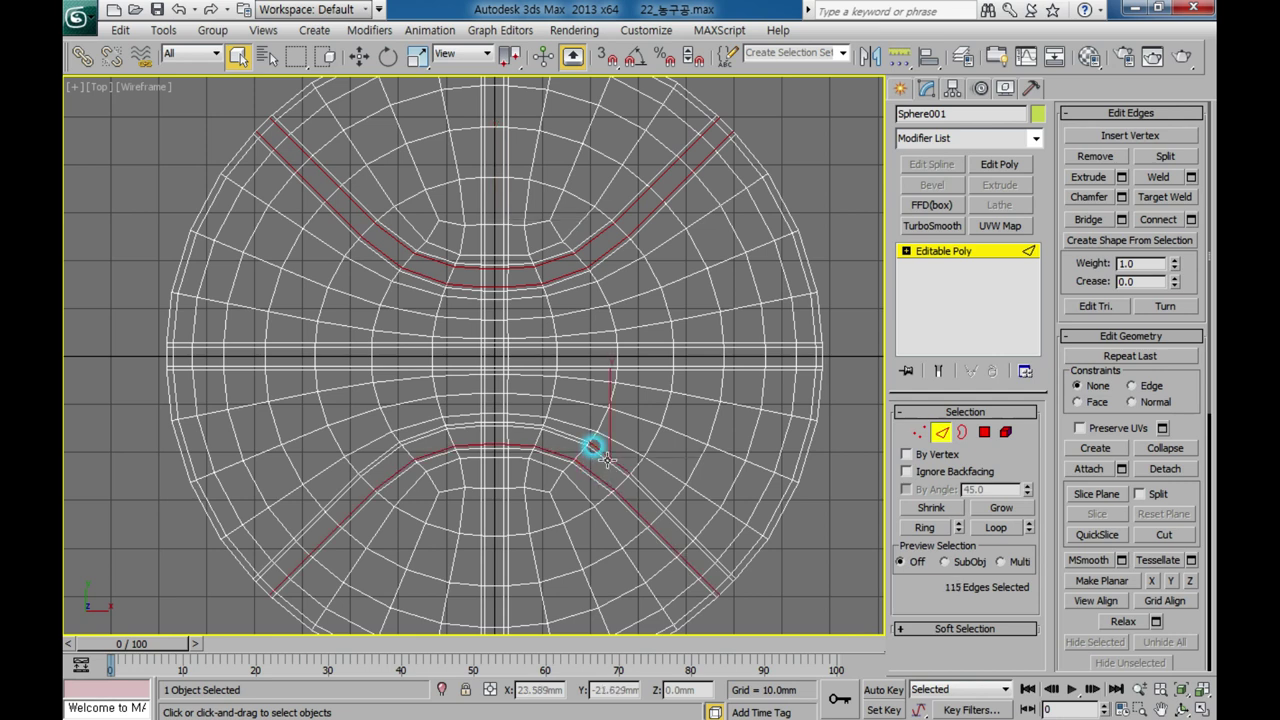
{"action": "double_click", "coordinate": [596, 446], "text": "ctrl"}
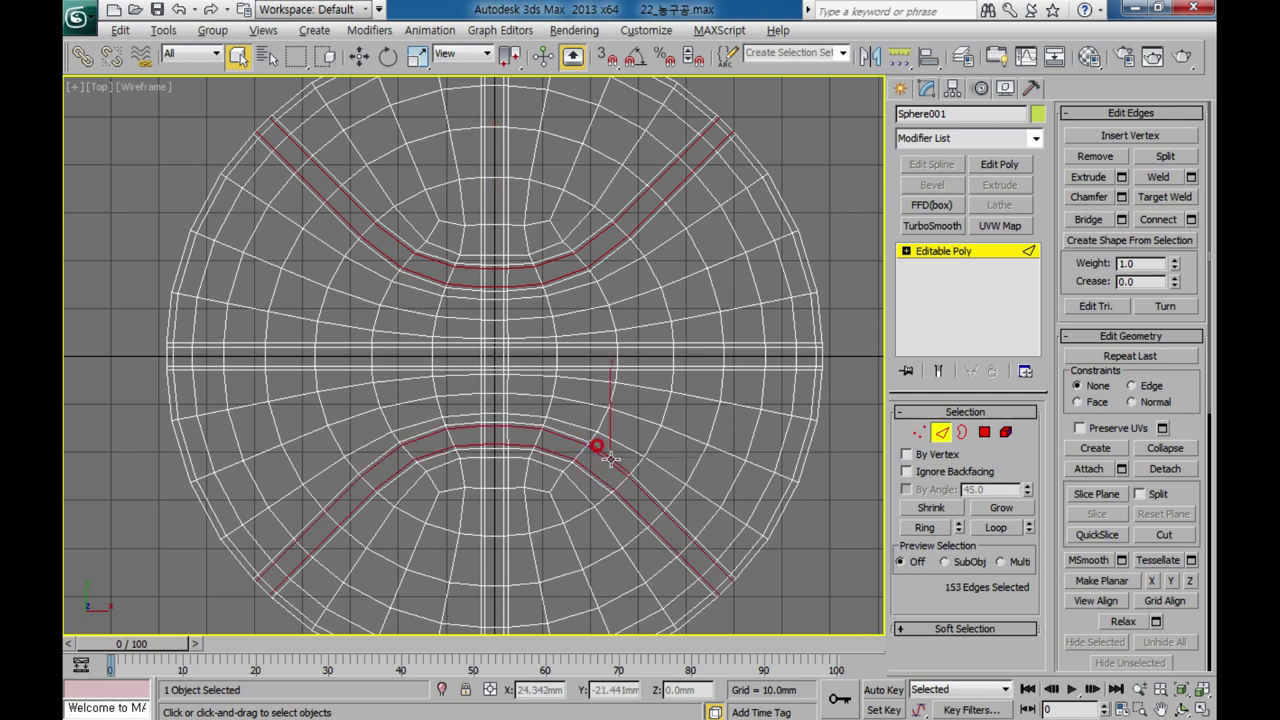
{"action": "left_click", "coordinate": [912, 501]}
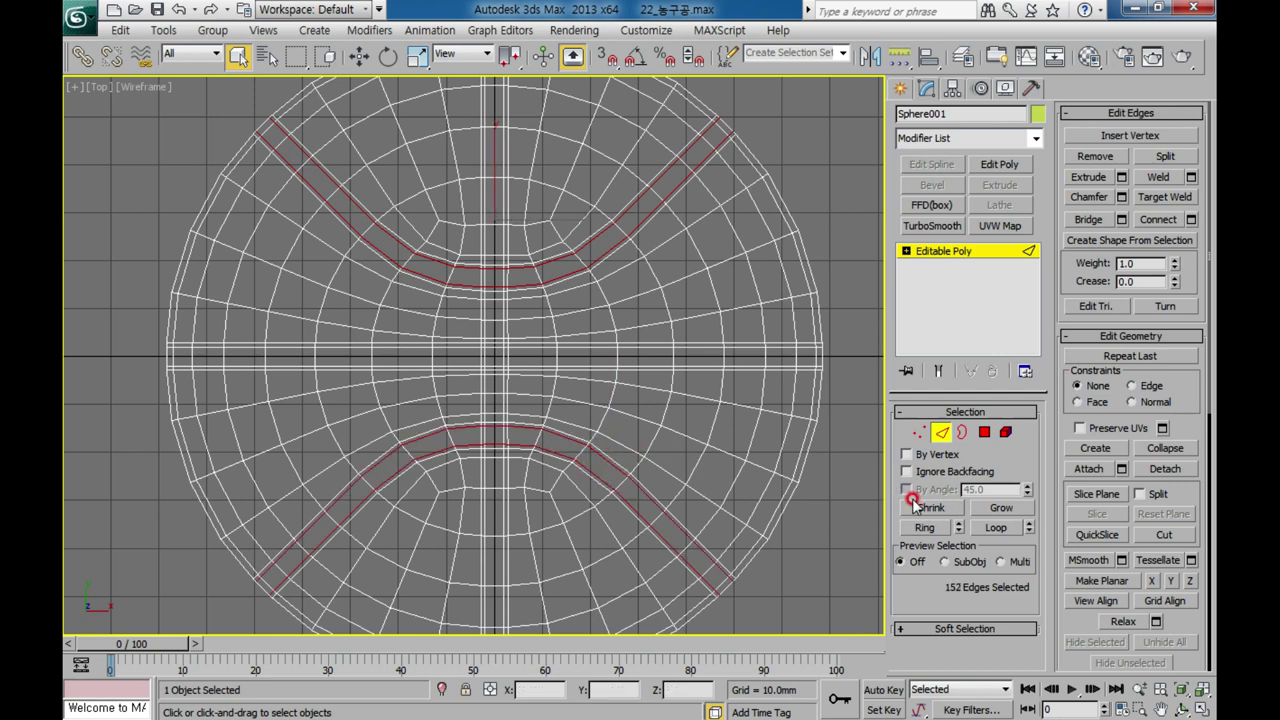
{"action": "left_click", "coordinate": [984, 432], "text": "ctrl"}
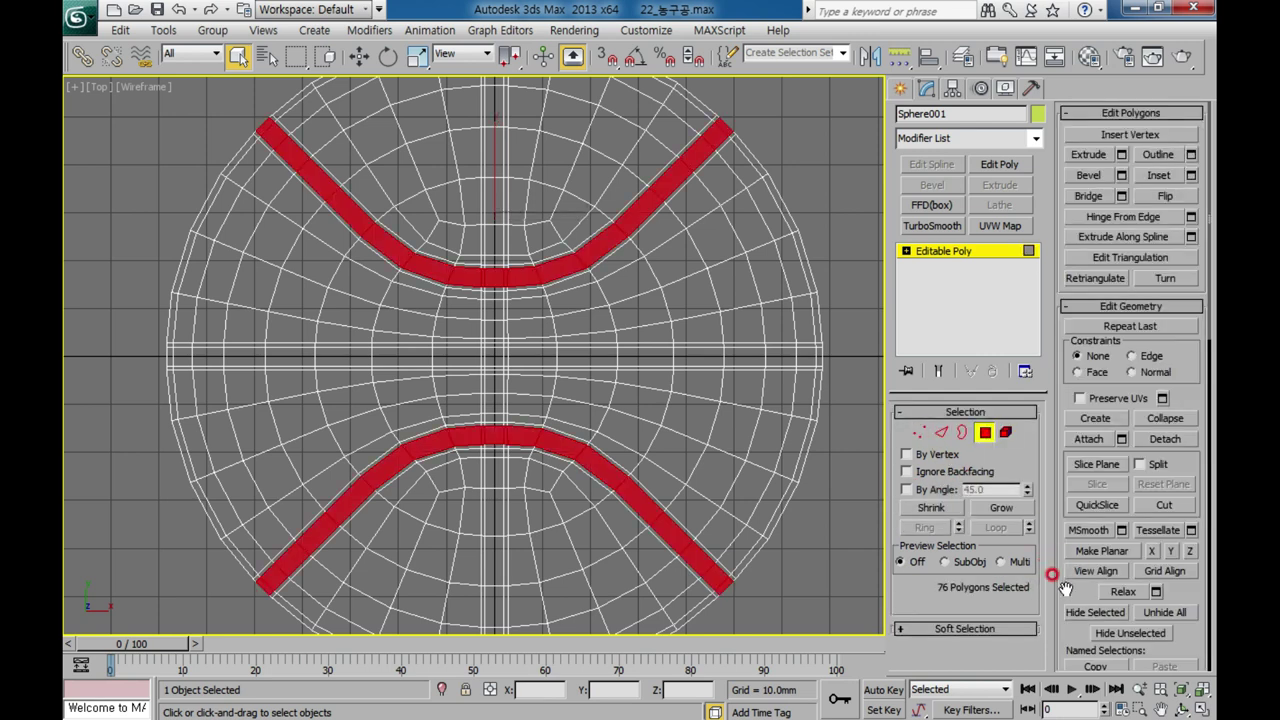
{"action": "scroll", "coordinate": [1065, 590], "scroll_direction": "down", "scroll_amount": 5}
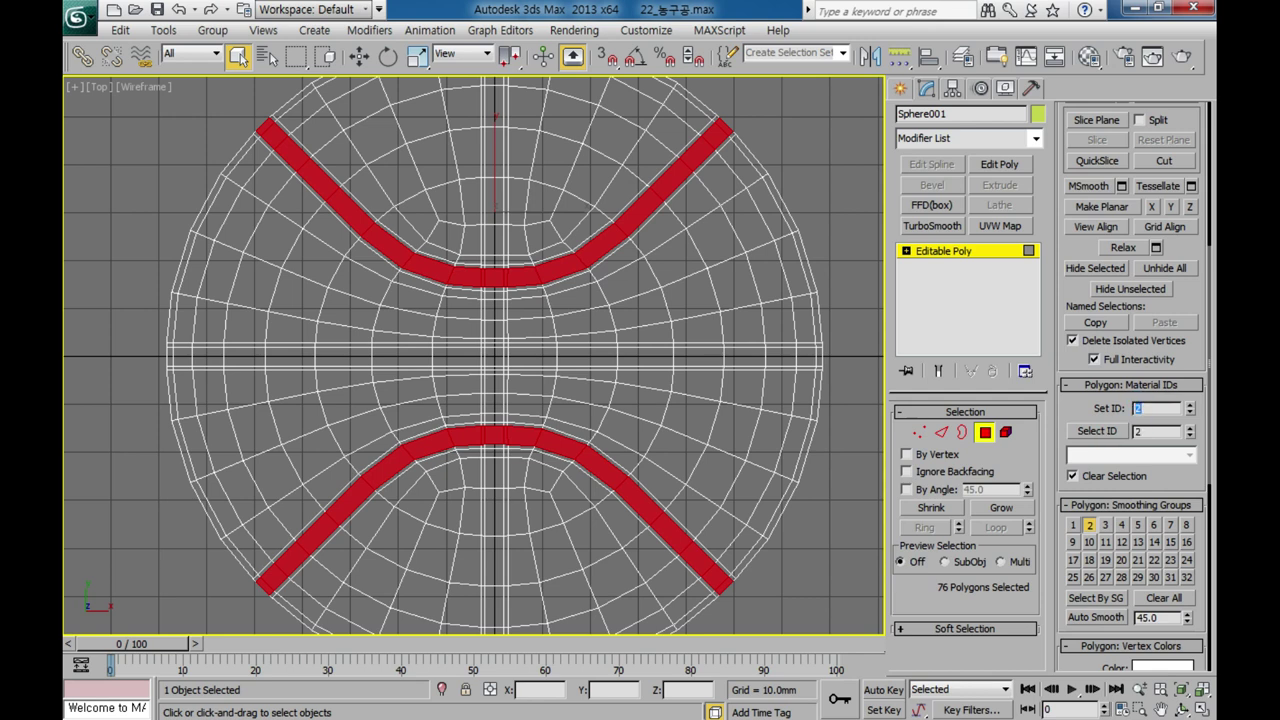
Select all 174 material ID 2 seam polygons and restore the four-viewport layout to view the ball.
{"action": "left_click", "coordinate": [828, 553]}
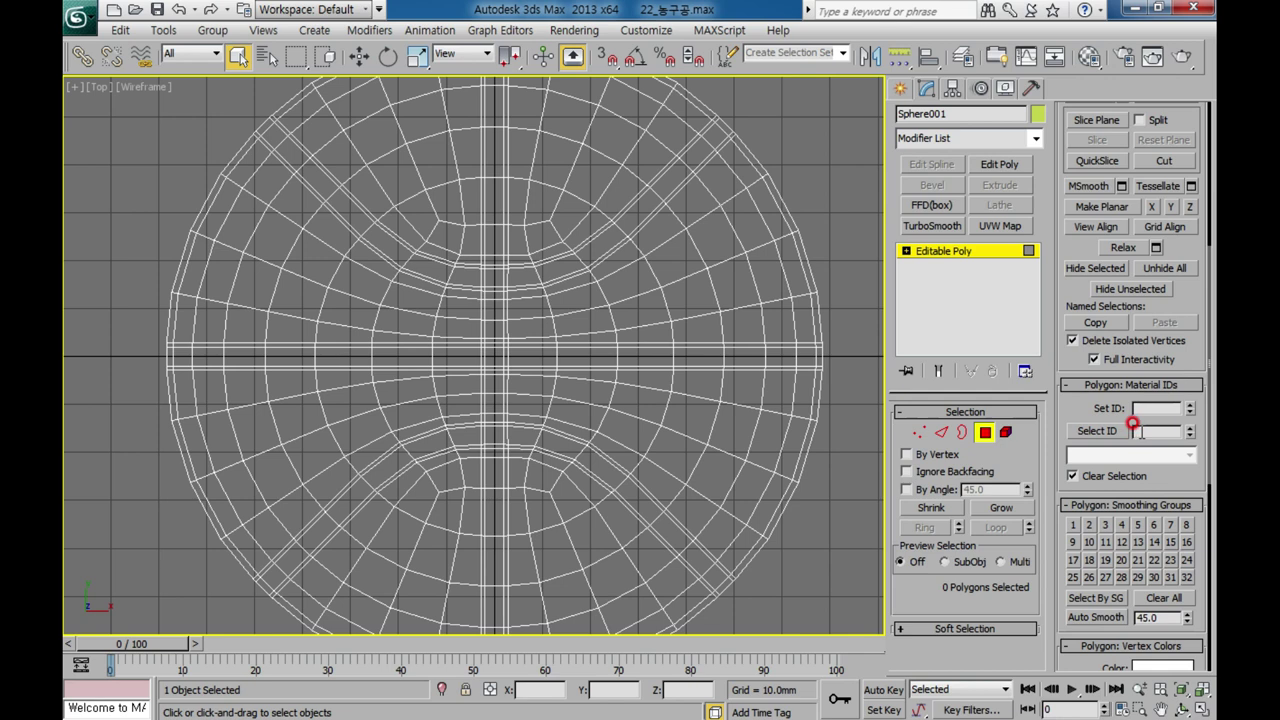
{"action": "type", "text": "2"}
{"action": "left_click", "coordinate": [1100, 432]}
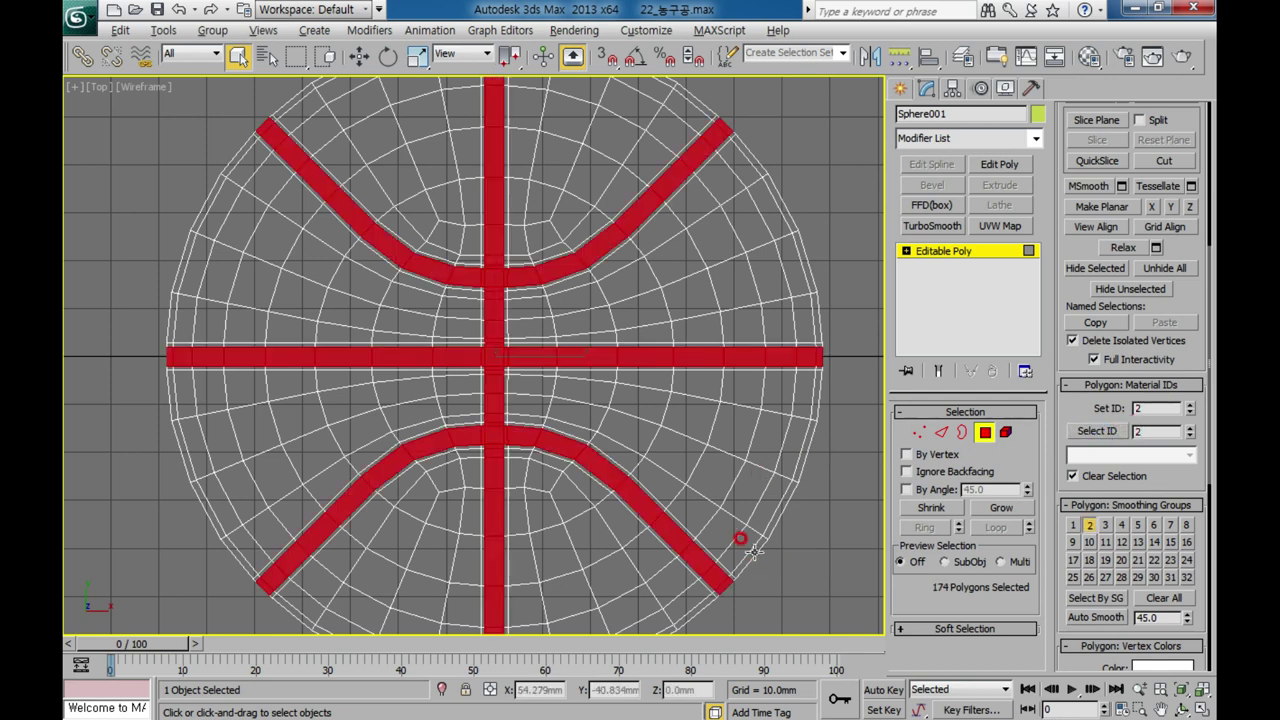
{"action": "key", "text": "alt+w"}
{"action": "middle_click_drag", "start_coordinate": [754, 500], "coordinate": [760, 488], "text": "alt"}
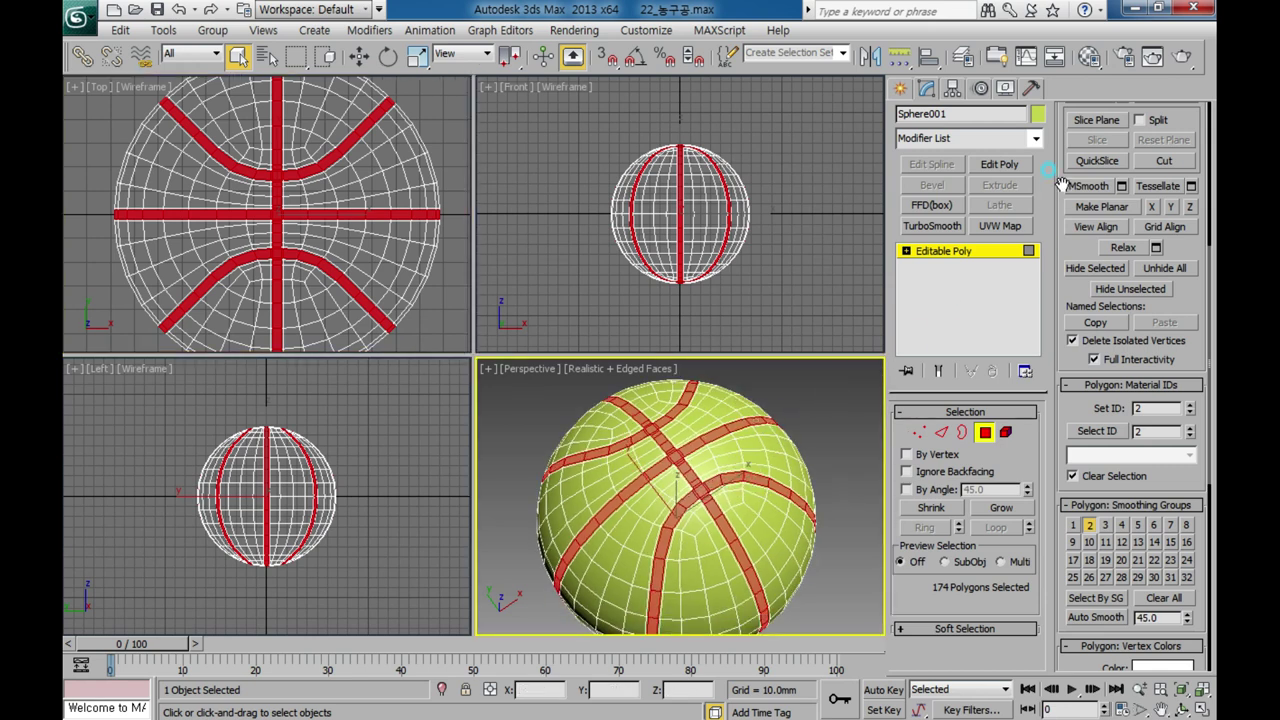
Bevel the 174 selected seam polygons inward: height -0.5mm, outline -0.2mm, Local Normal.
{"action": "scroll", "coordinate": [1060, 185], "scroll_direction": "up", "scroll_amount": 5}
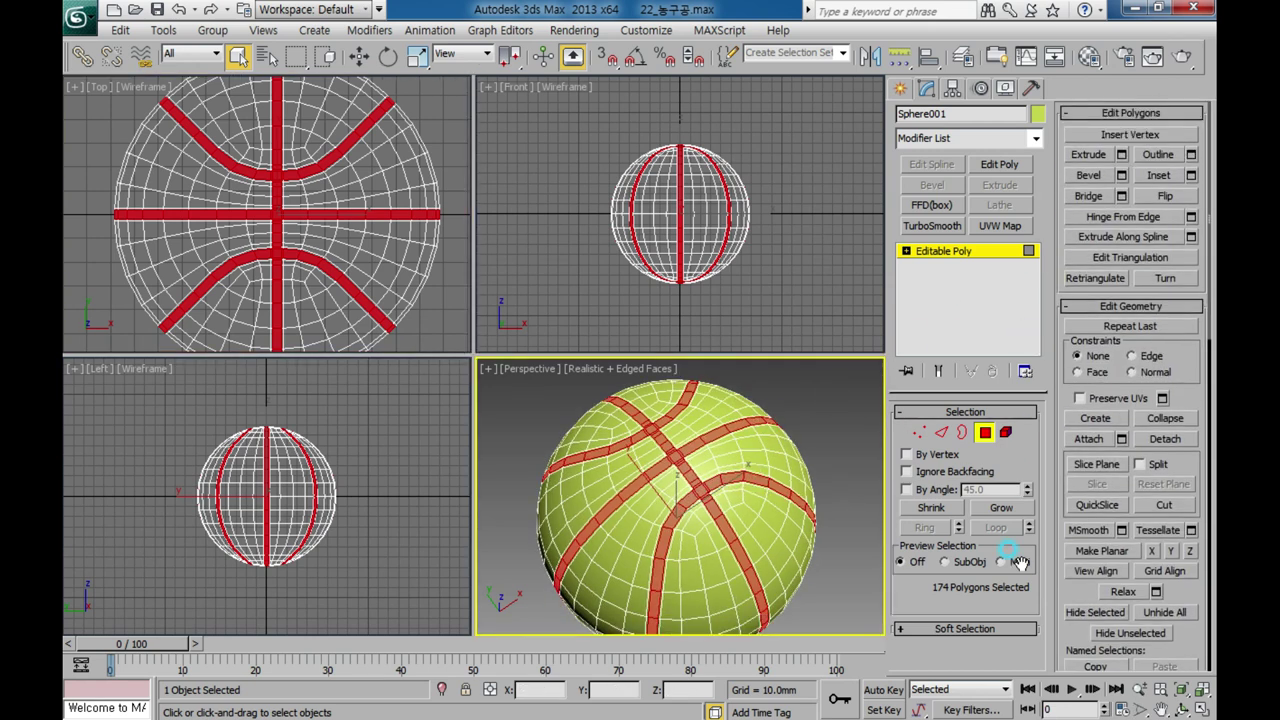
{"action": "left_click", "coordinate": [1121, 176]}
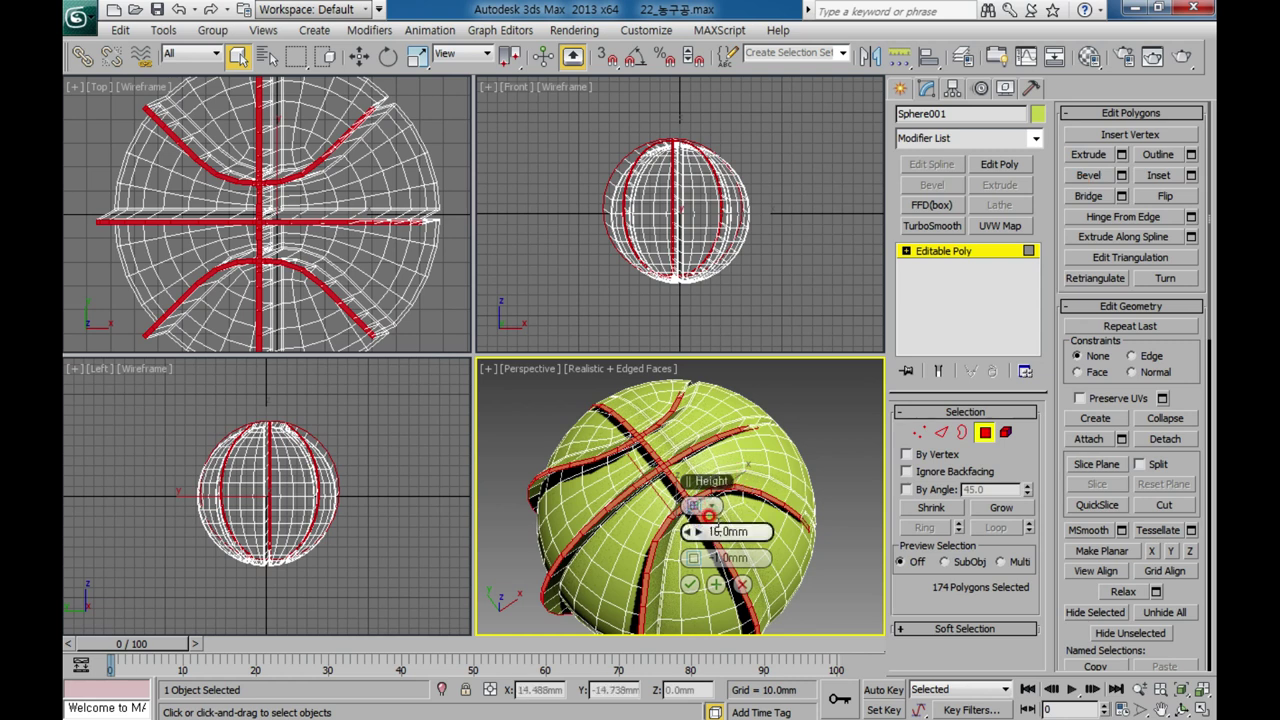
{"action": "left_click", "coordinate": [709, 515]}
{"action": "type", "text": "-0.5"}
{"action": "key", "text": "Return"}
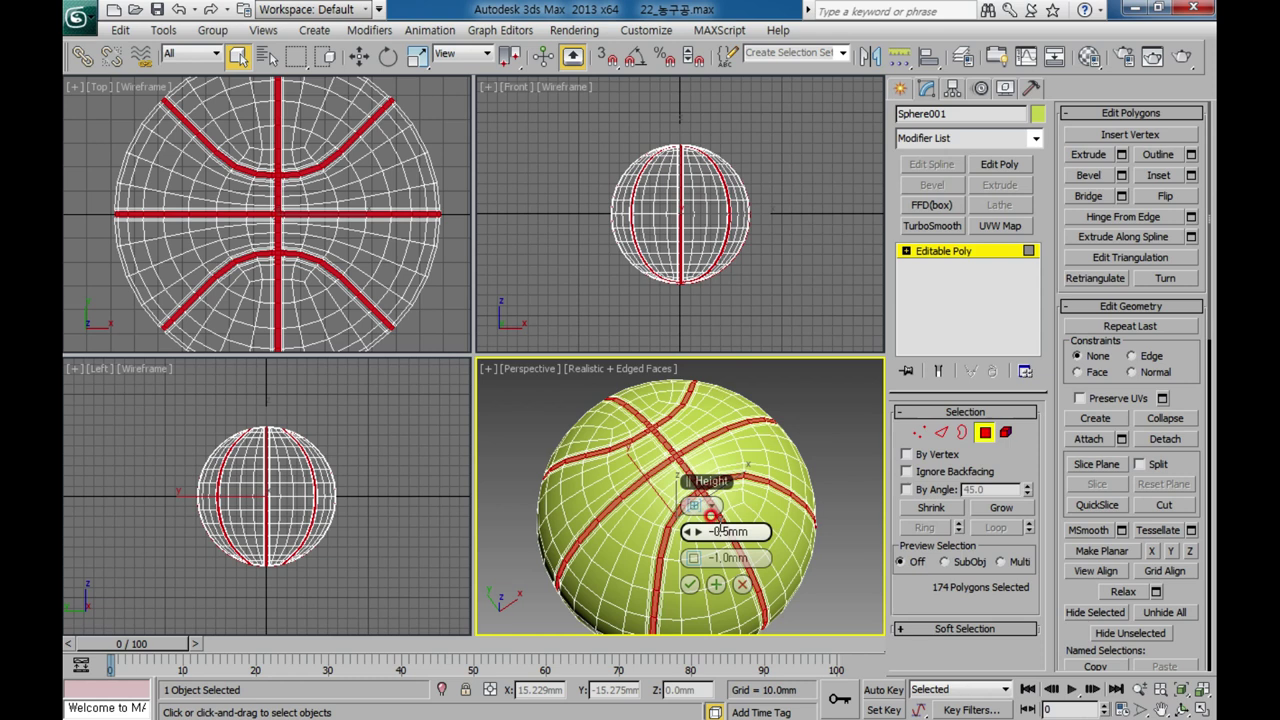
{"action": "left_click", "coordinate": [731, 557]}
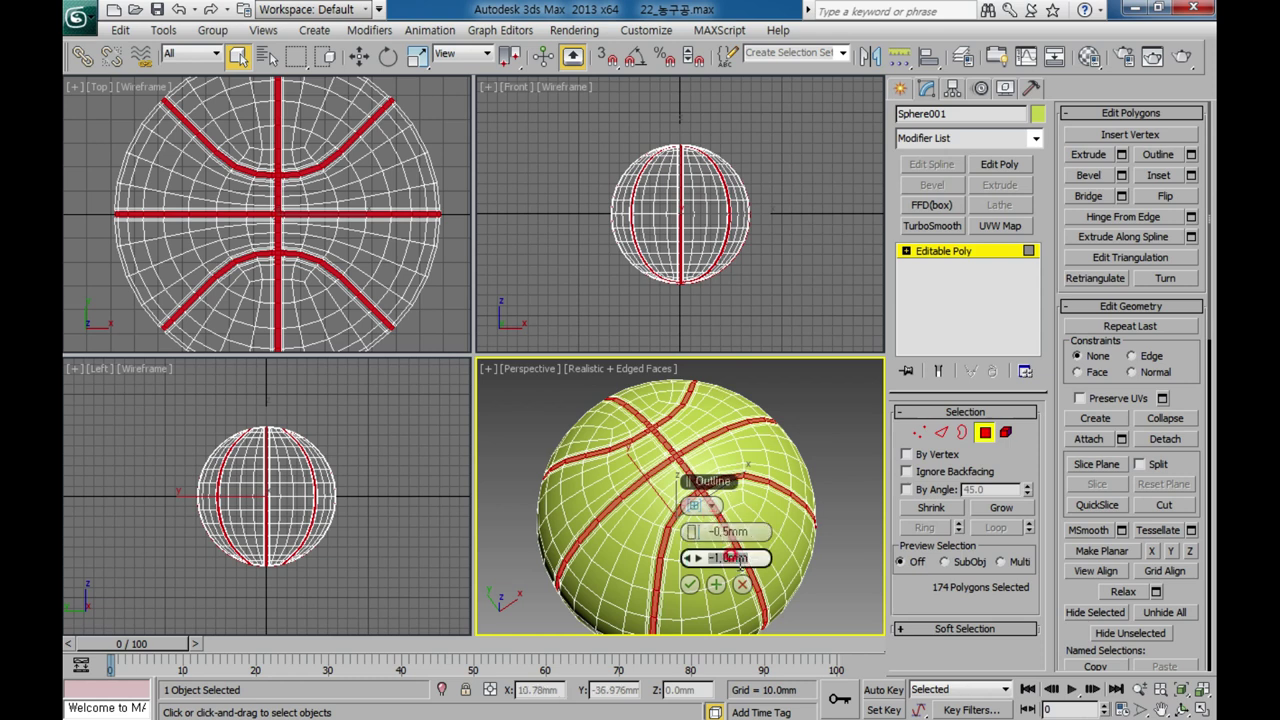
{"action": "type", "text": "-0.2"}
{"action": "key", "text": "Return"}
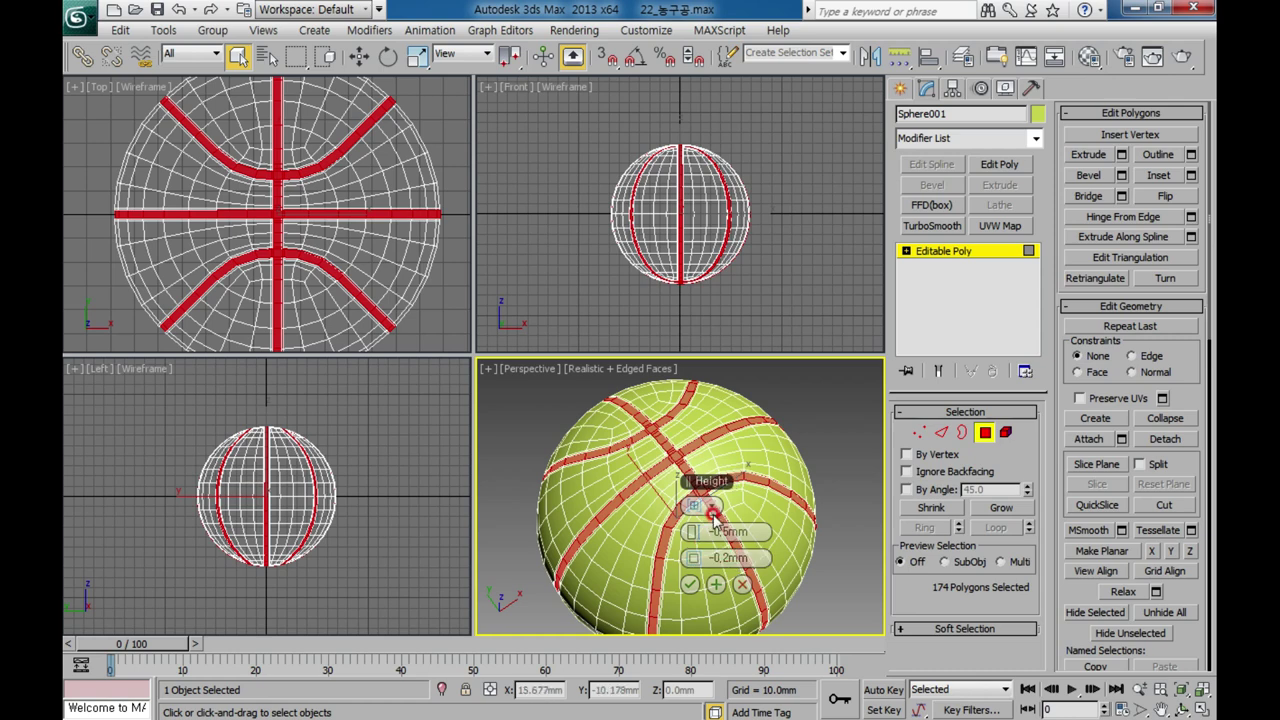
{"action": "left_click", "coordinate": [712, 506]}
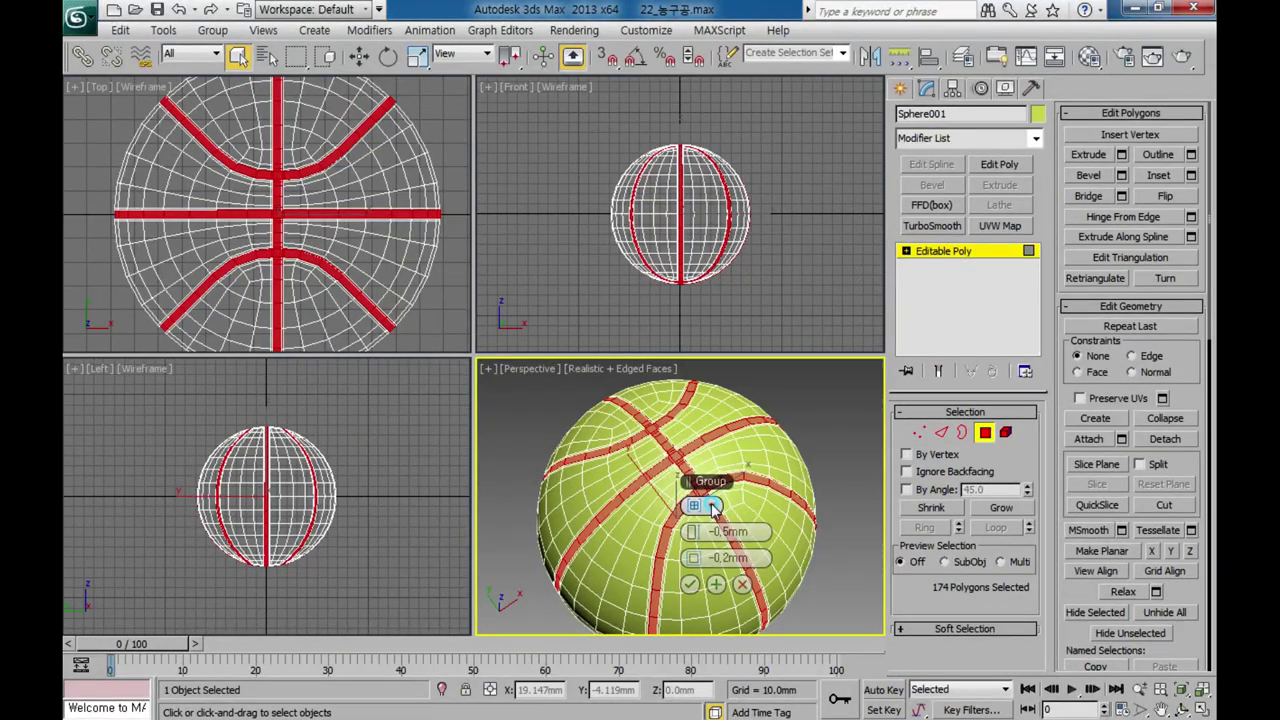
{"action": "left_click", "coordinate": [712, 506]}
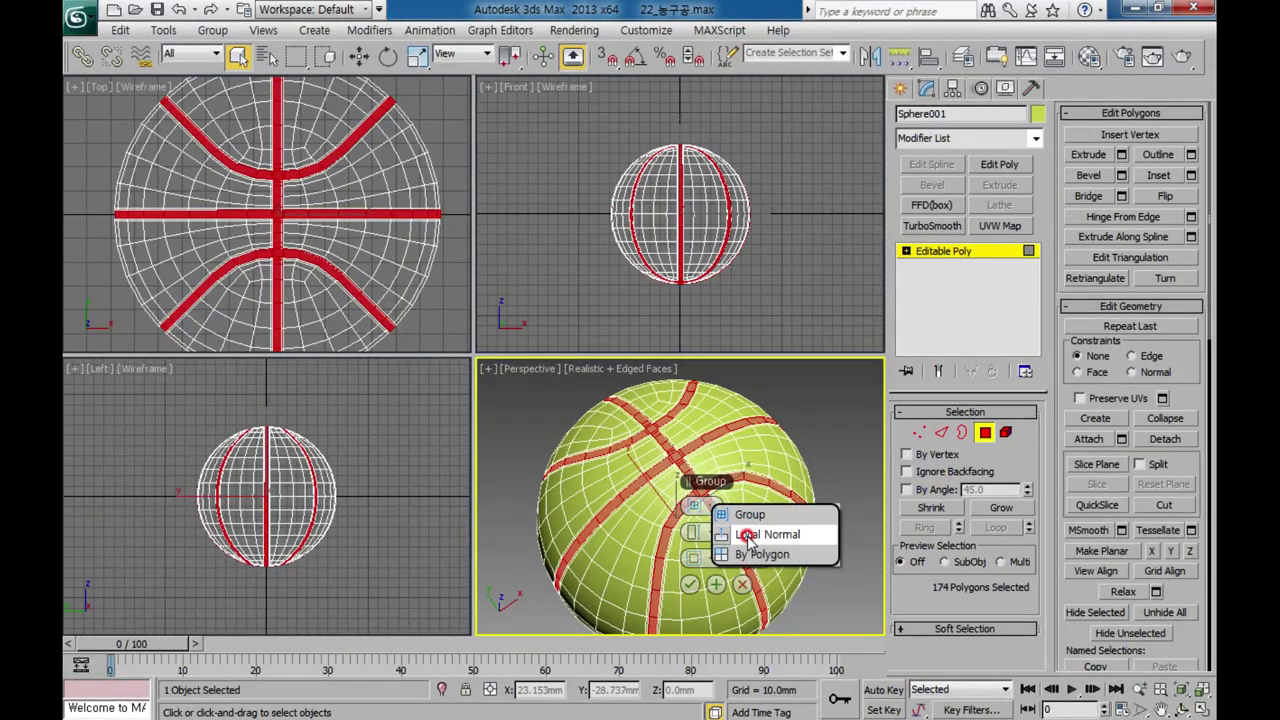
{"action": "left_click", "coordinate": [737, 533]}
{"action": "left_click", "coordinate": [893, 580]}
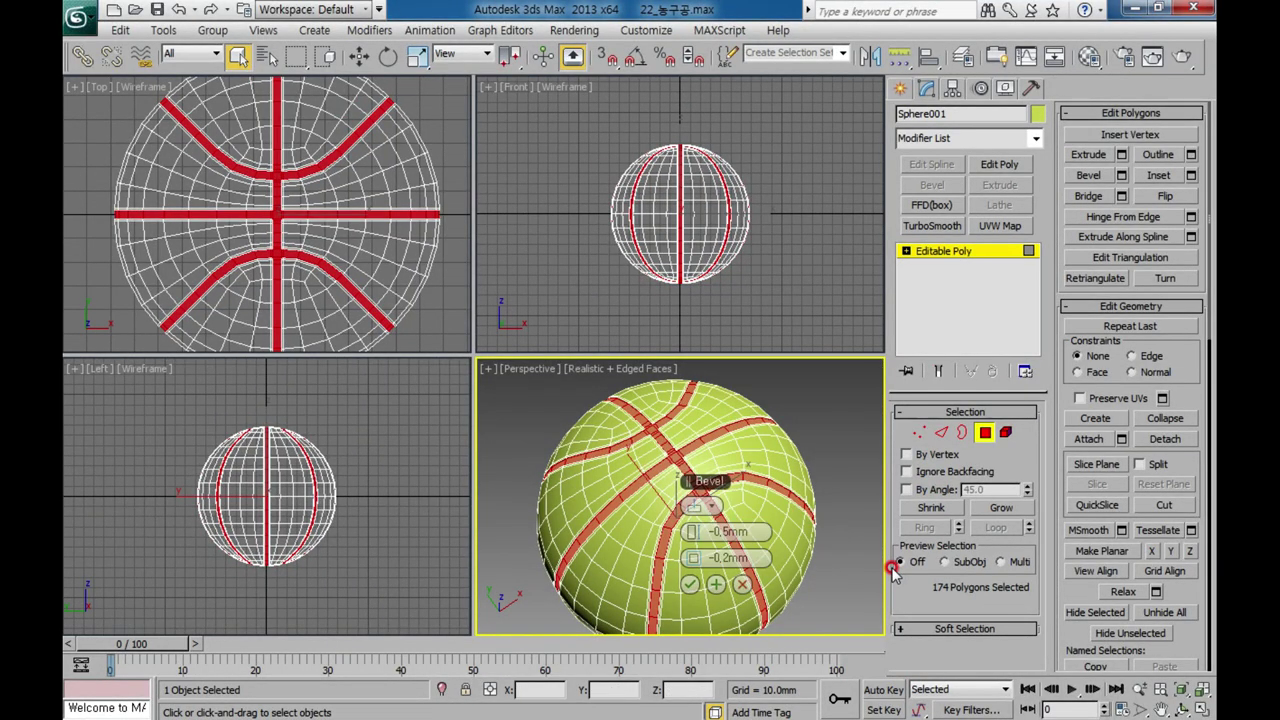
{"action": "left_click", "coordinate": [691, 585]}
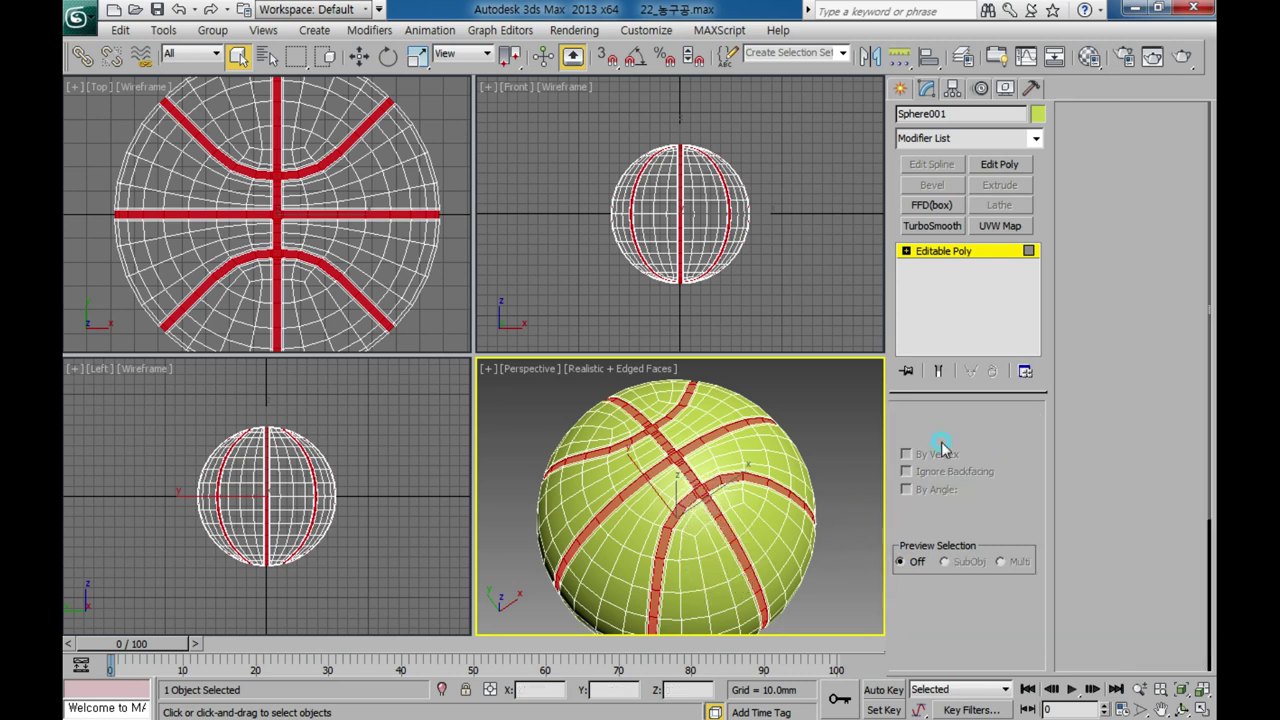
Enable Use NURMS Subdivision on Sphere001 with 3 iterations and Show Cage turned on.
{"action": "left_click", "coordinate": [880, 511]}
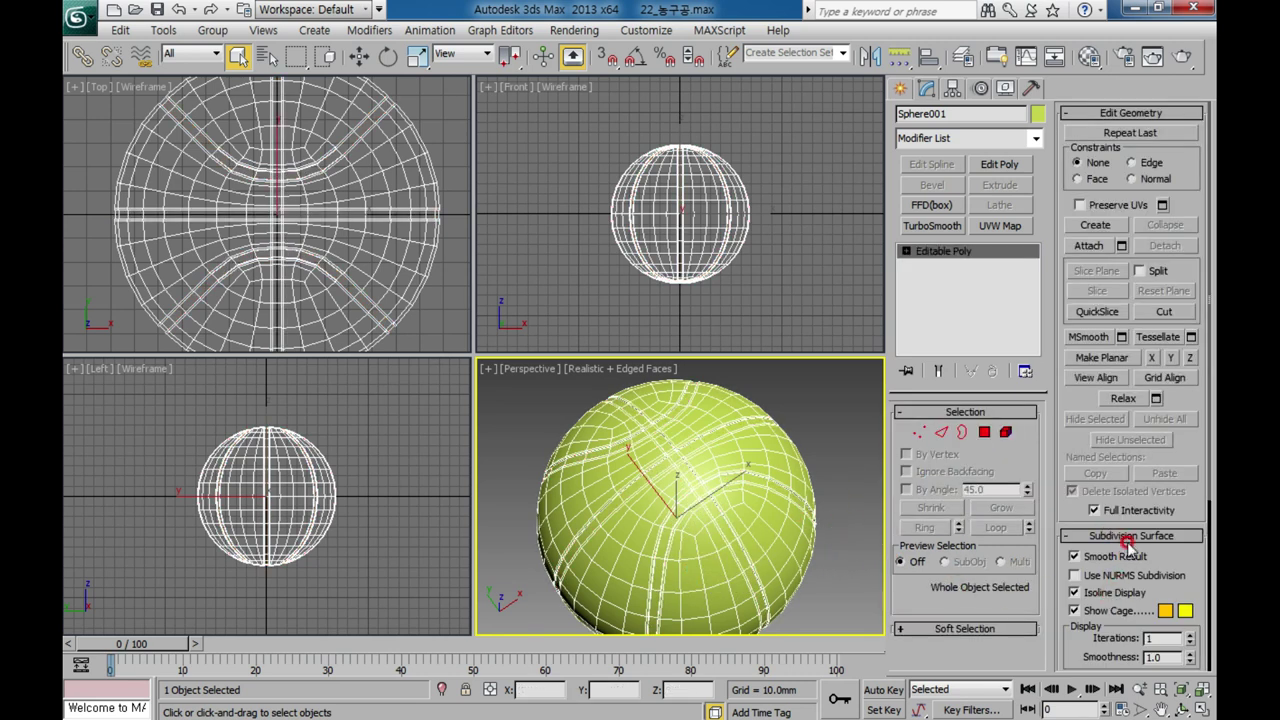
{"action": "left_click", "coordinate": [1077, 576]}
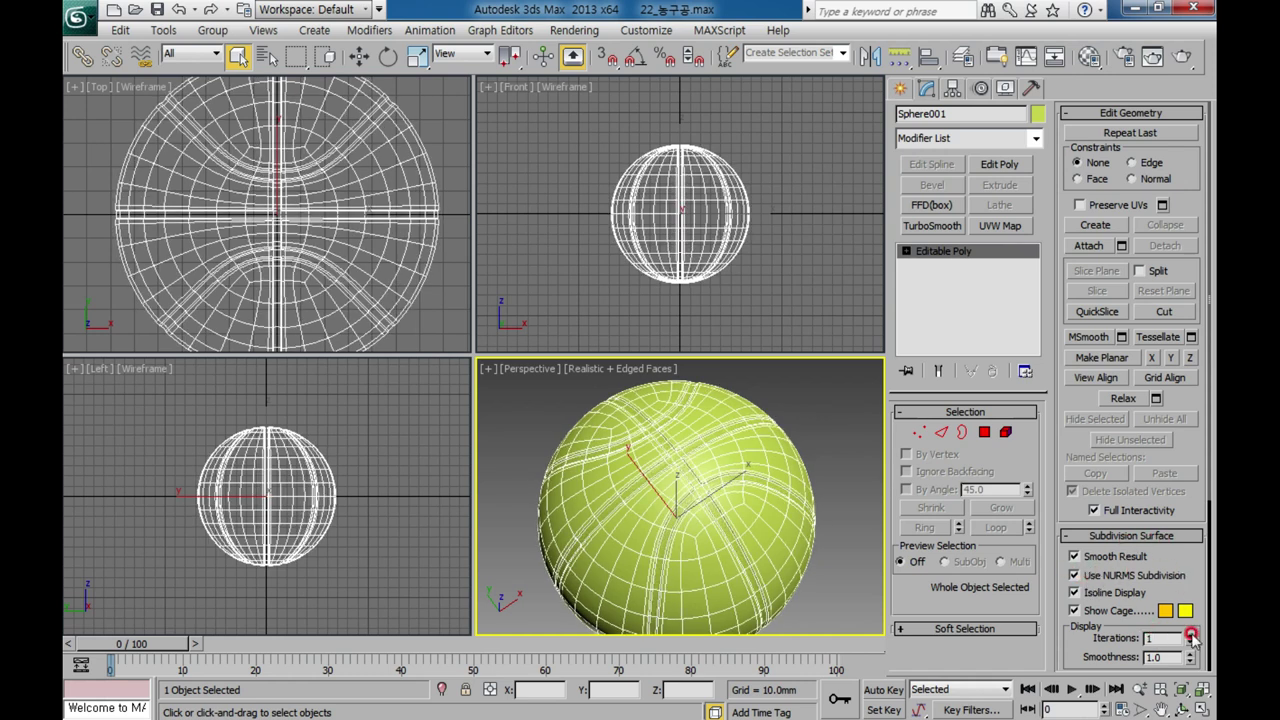
{"action": "left_click", "coordinate": [1191, 634]}
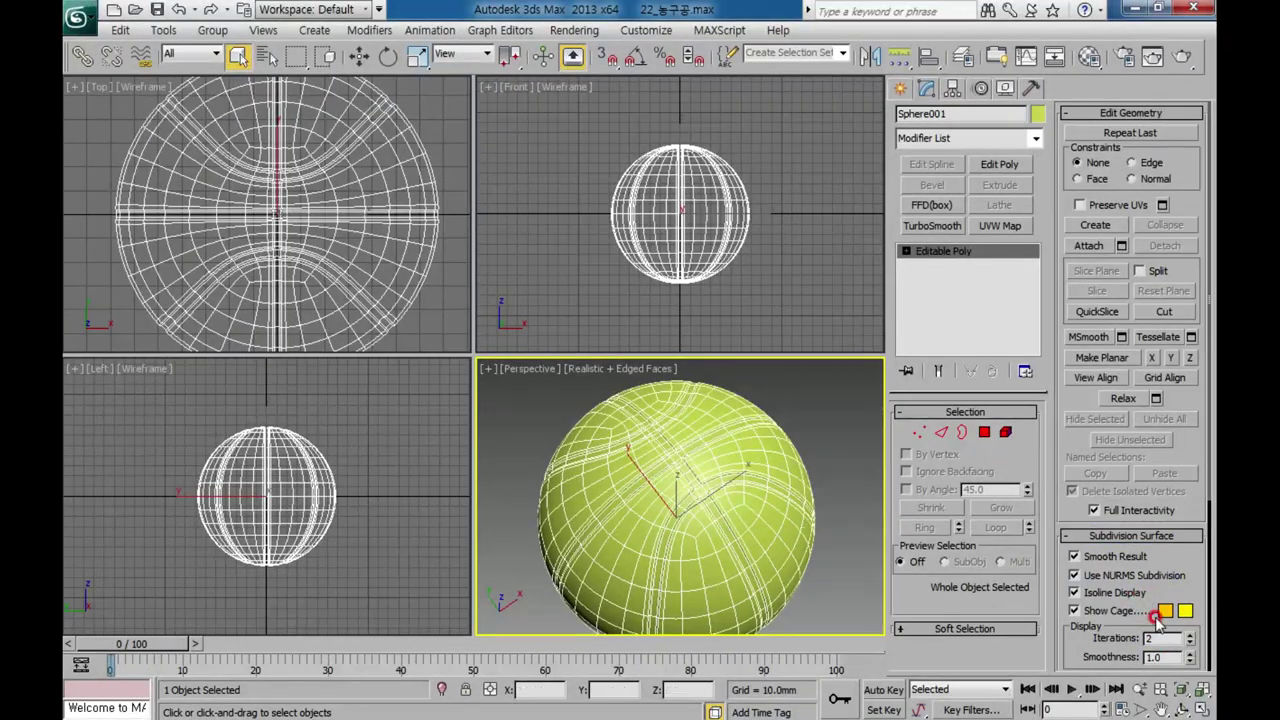
{"action": "left_click", "coordinate": [932, 225]}
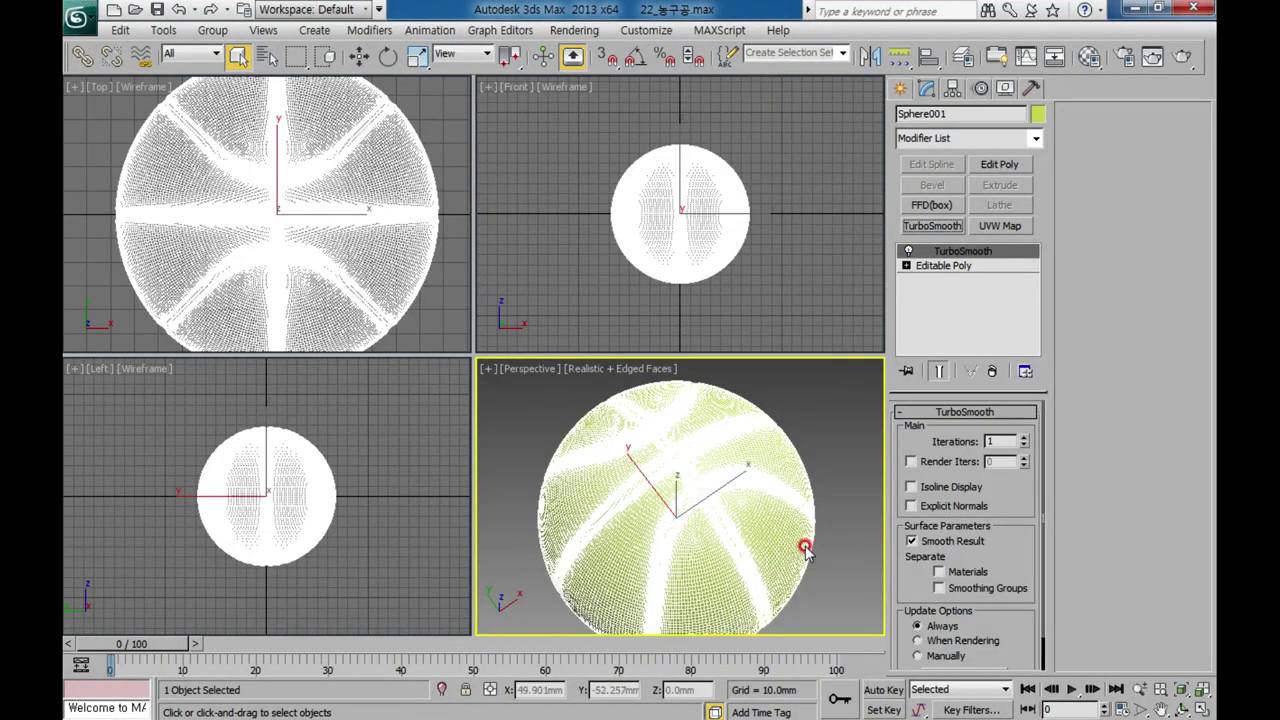
{"action": "left_click", "coordinate": [993, 372]}
{"action": "left_click", "coordinate": [1077, 610]}
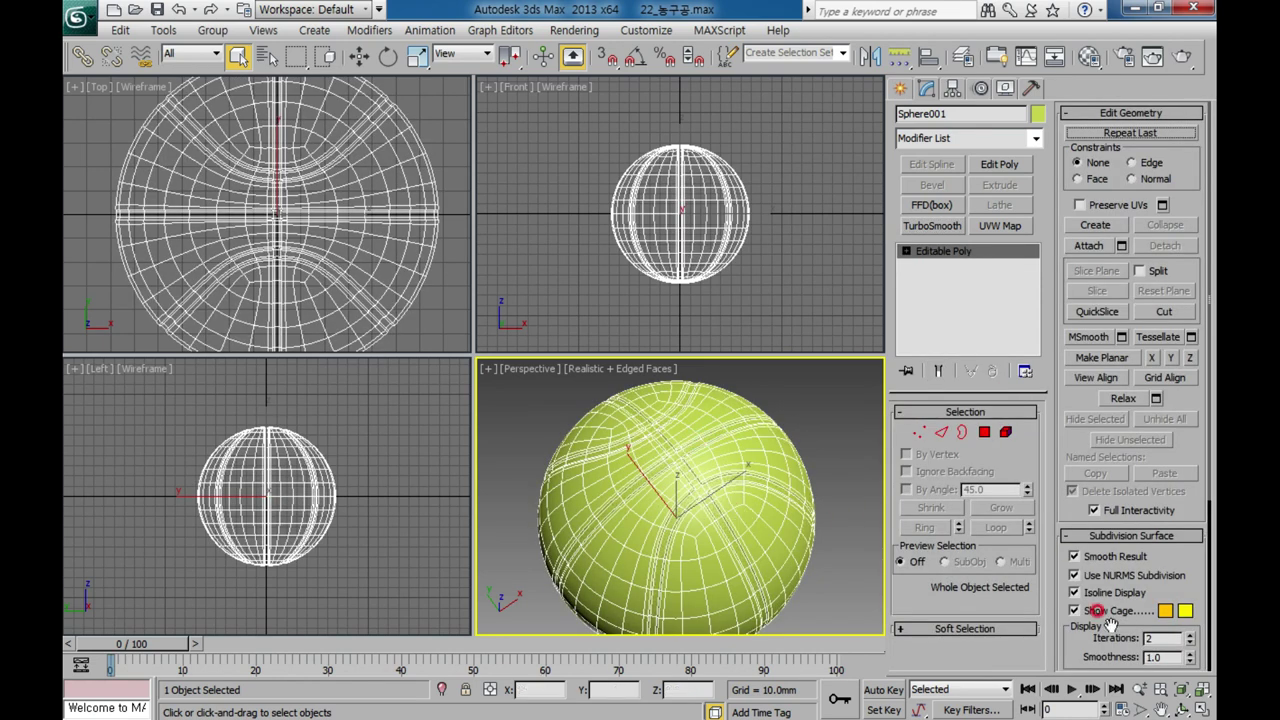
{"action": "left_click", "coordinate": [1187, 637]}
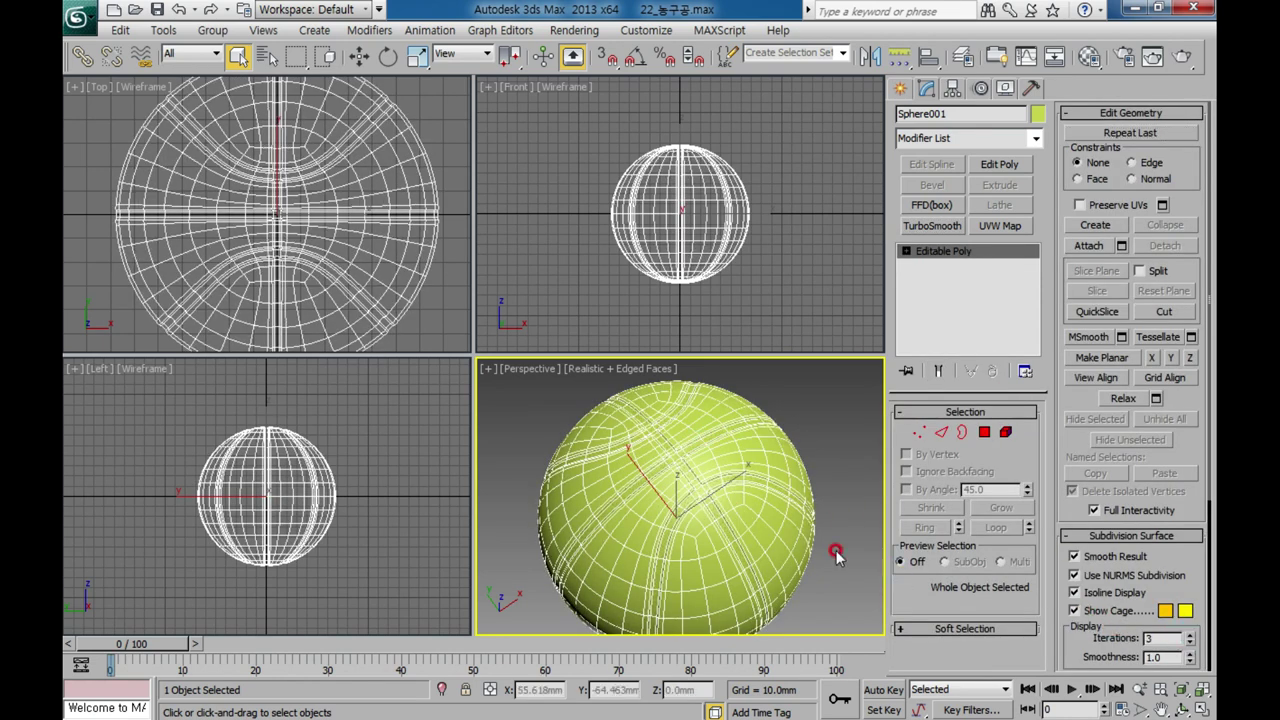
{"action": "middle_click_drag", "start_coordinate": [788, 520], "coordinate": [801, 535]}
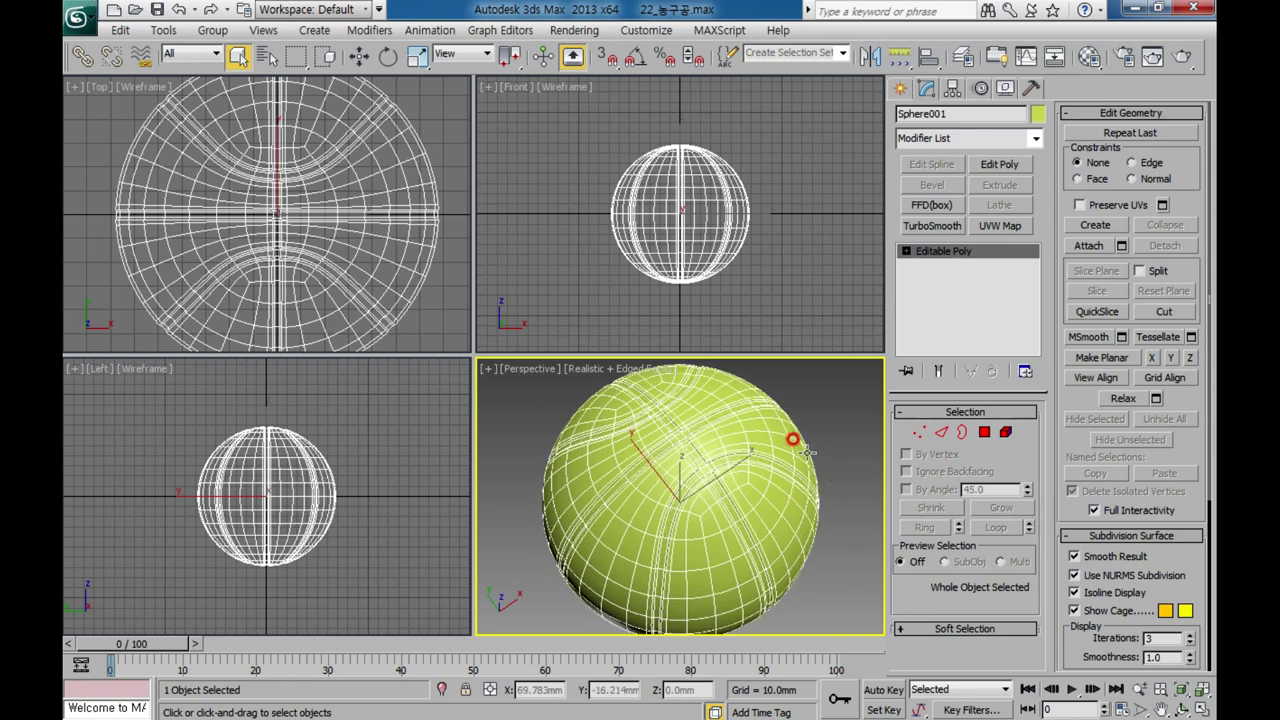
Assign the red-and-black Multi/Sub-Object material to the selected ball.
{"action": "key", "text": "m"}
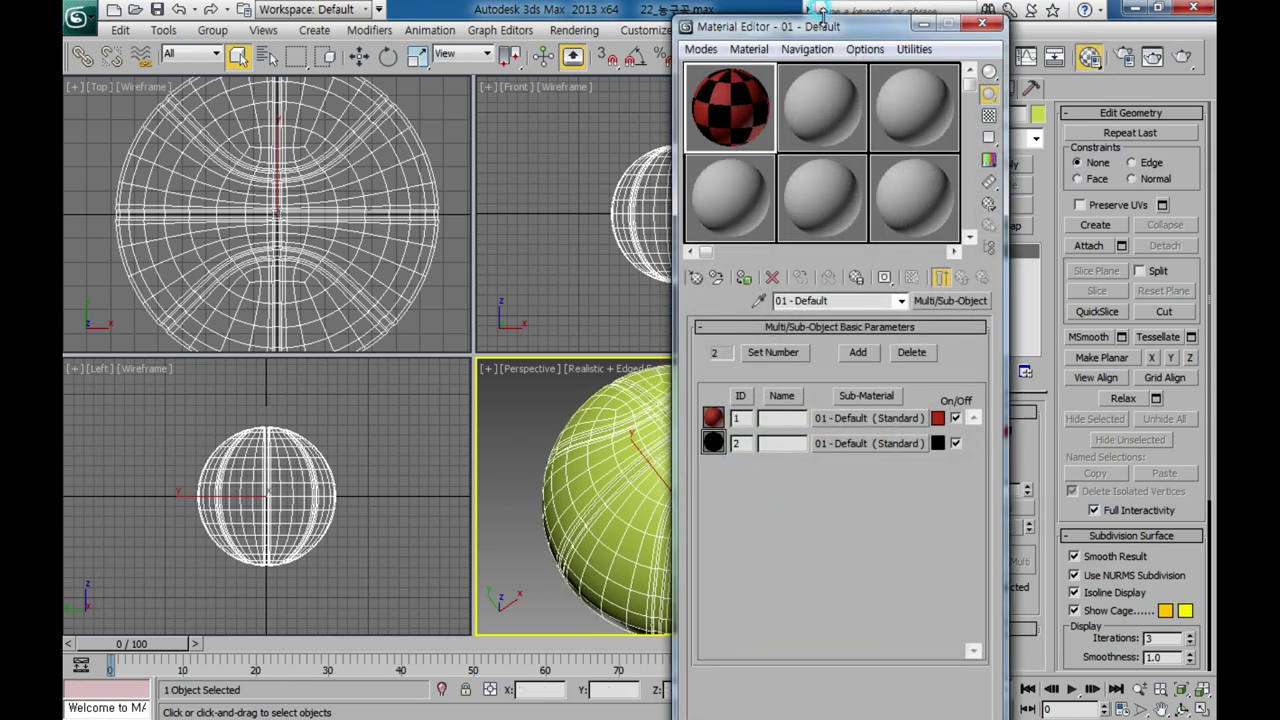
{"action": "left_click_drag", "start_coordinate": [820, 29], "coordinate": [322, 76]}
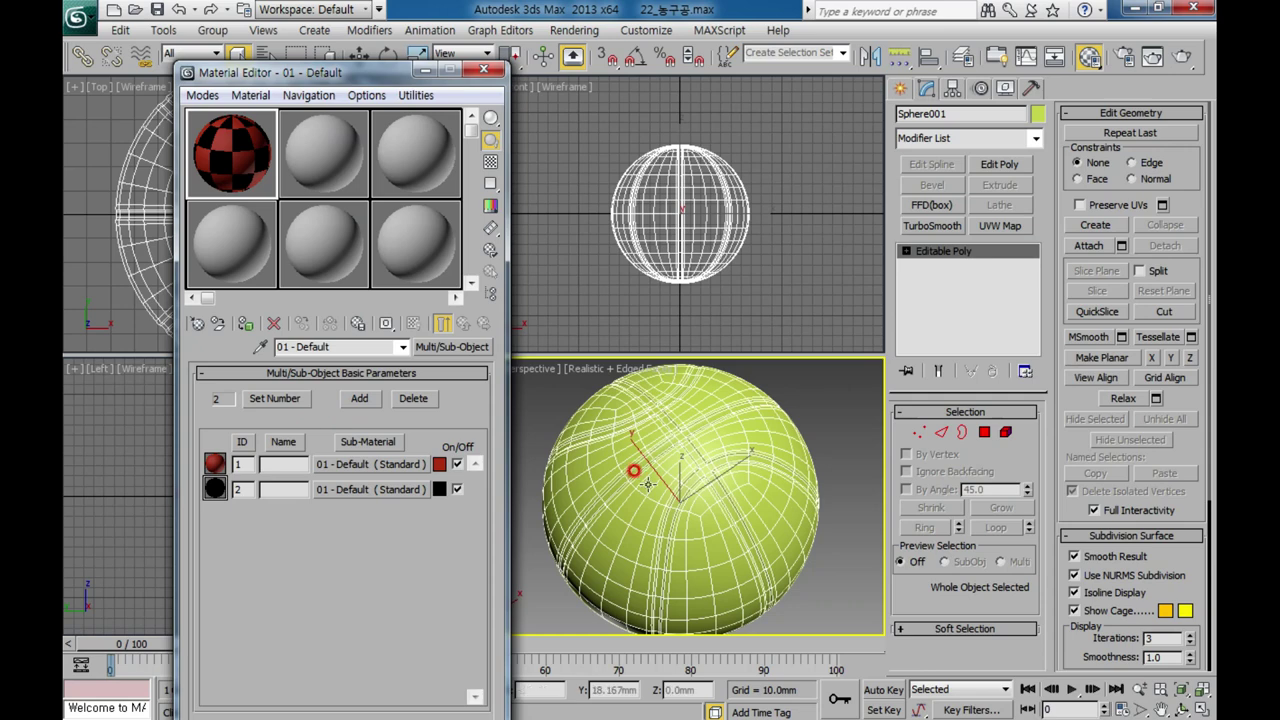
{"action": "left_click", "coordinate": [660, 436]}
{"action": "left_click", "coordinate": [247, 326]}
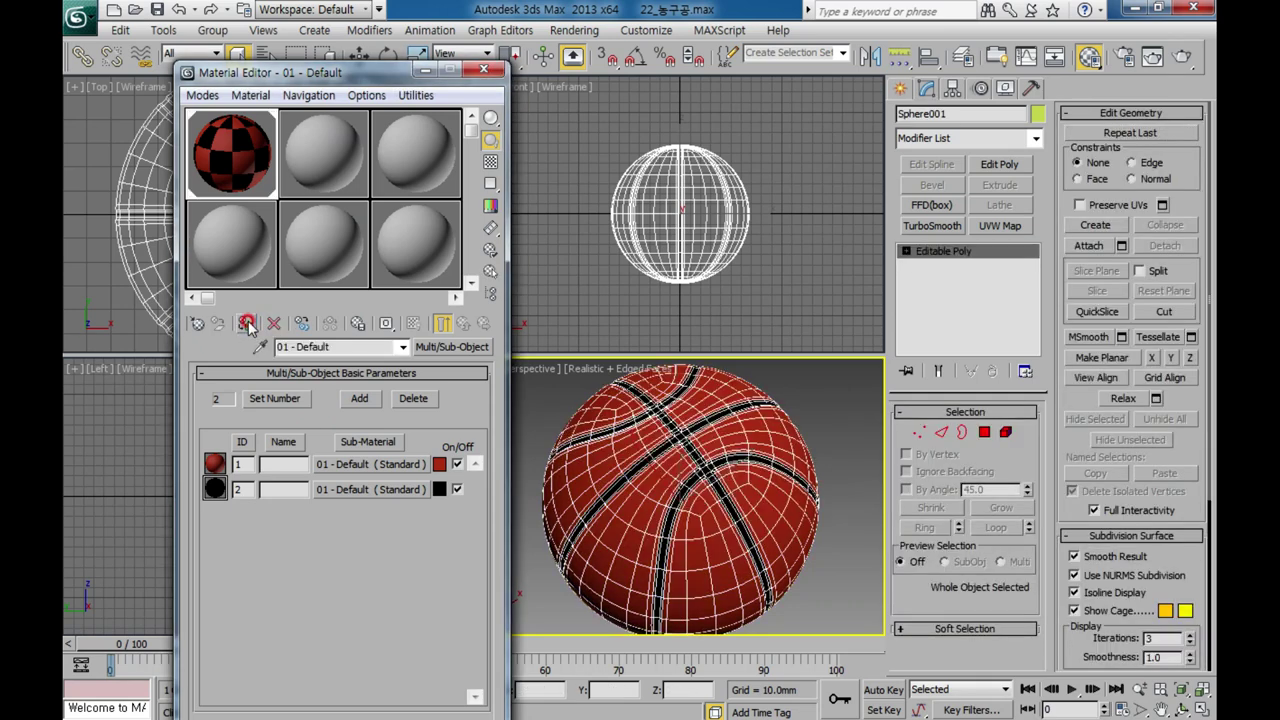
Close the Material Editor, deselect the ball and turn off Edged Faces with F4.
{"action": "left_click", "coordinate": [484, 69]}
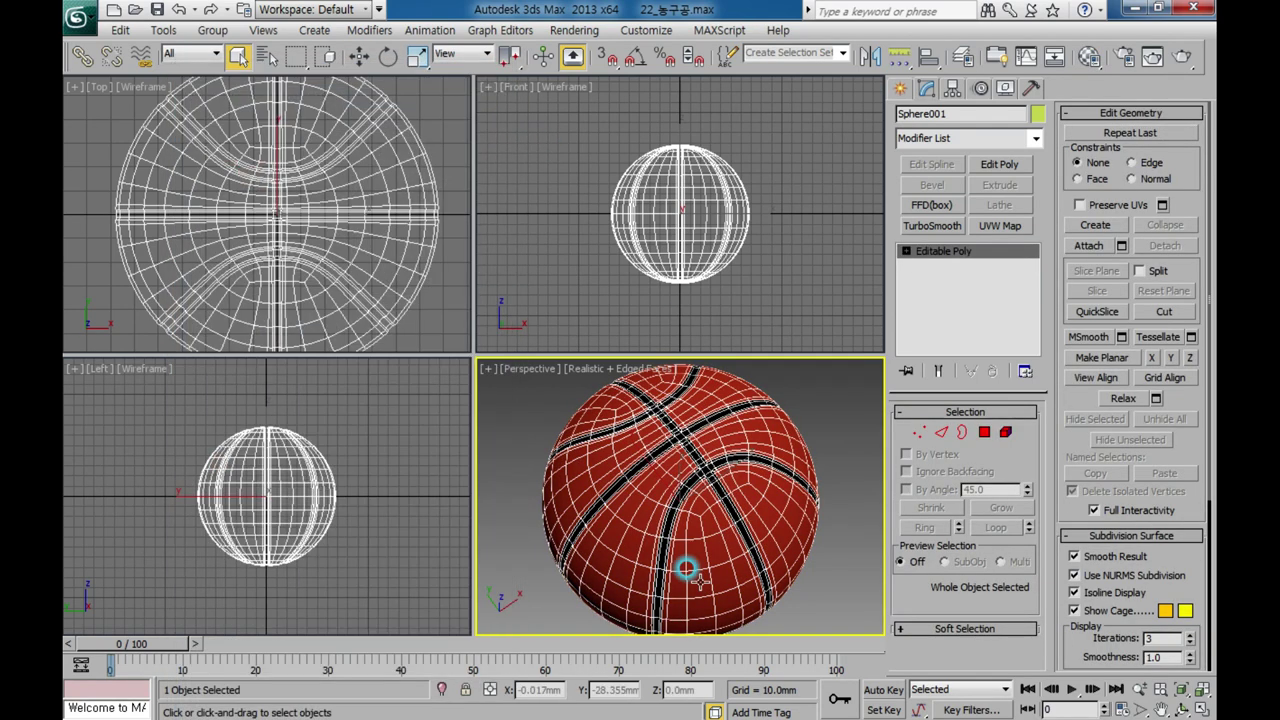
{"action": "left_click", "coordinate": [538, 610]}
{"action": "key", "text": "F4"}
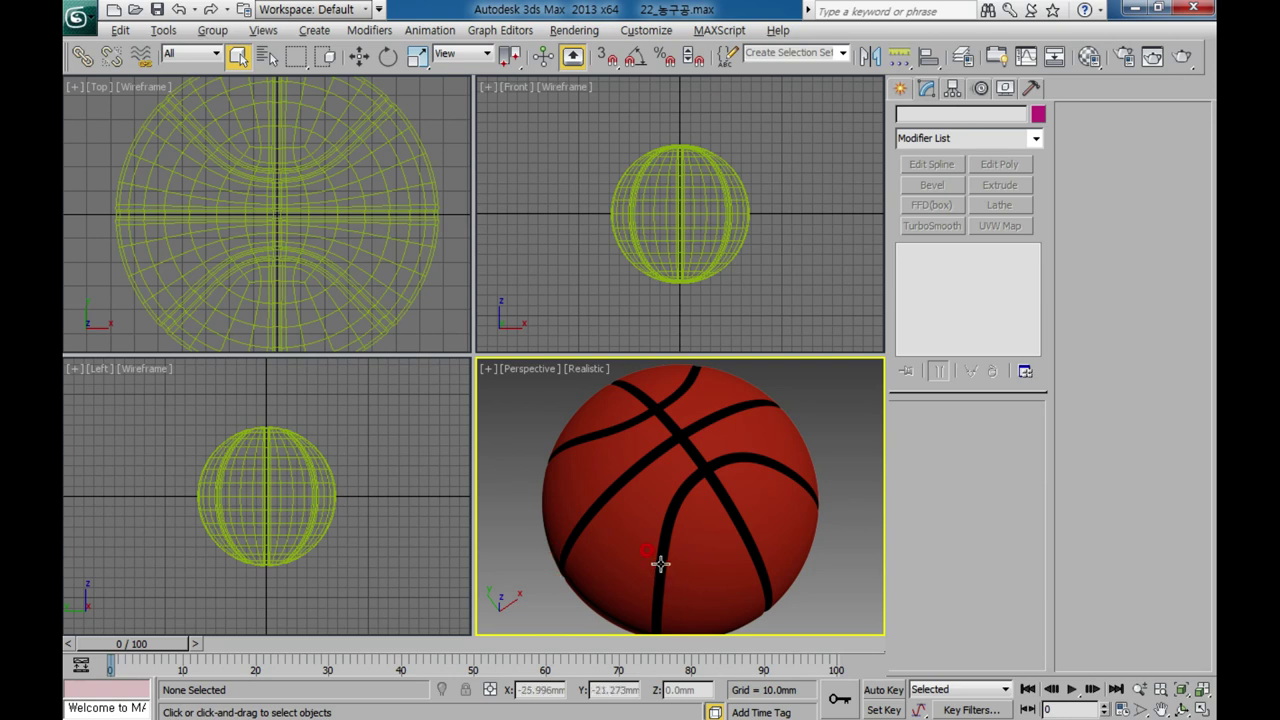
Maximize the Perspective viewport with Alt+W, then orbit, zoom and pan around the finished basketball.
{"action": "middle_click_drag", "start_coordinate": [660, 563], "coordinate": [667, 585], "text": "alt"}
{"action": "key", "text": "alt+w"}
{"action": "mouse_move", "coordinate": [543, 469]}
{"action": "middle_mouse_down", "text": "alt"}
{"action": "mouse_move", "coordinate": [620, 434]}
{"action": "mouse_move", "coordinate": [666, 391]}
{"action": "mouse_move", "coordinate": [593, 483]}
{"action": "middle_mouse_up", "text": "alt"}
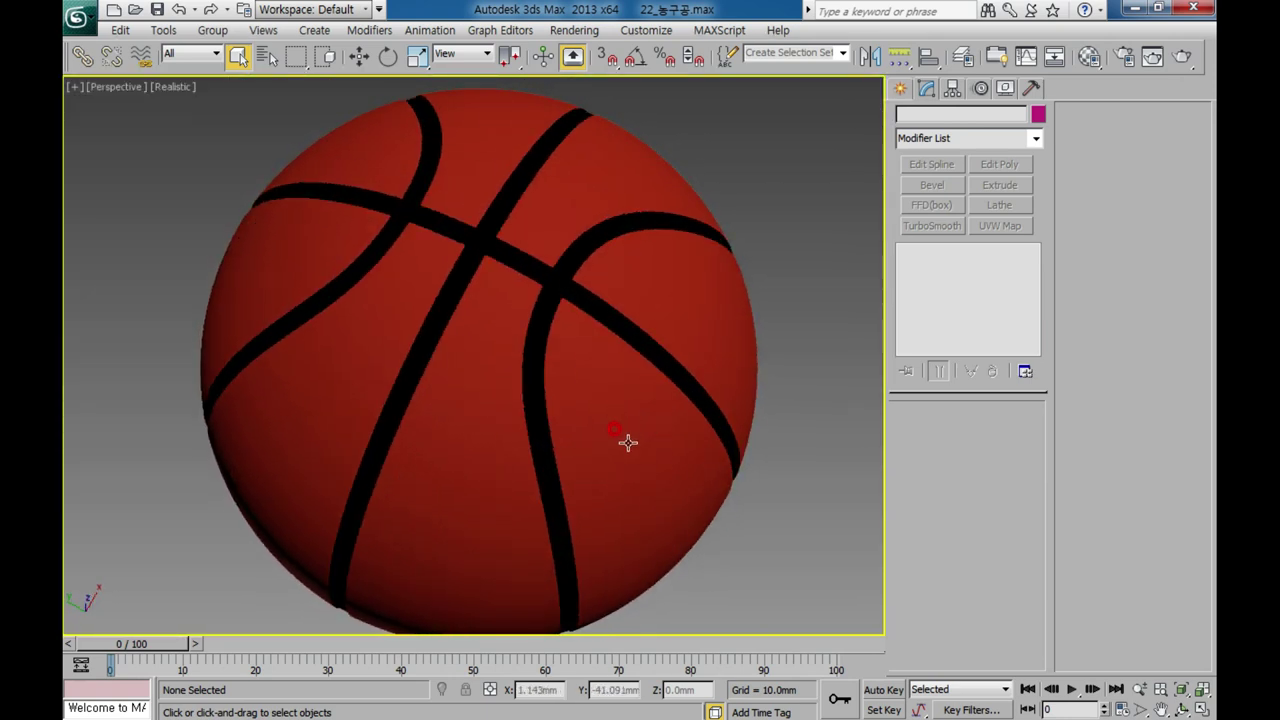
{"action": "scroll", "coordinate": [635, 440], "scroll_direction": "down", "scroll_amount": 1}
{"action": "scroll", "coordinate": [642, 432], "scroll_direction": "down", "scroll_amount": 3}
{"action": "left_click", "coordinate": [600, 403]}
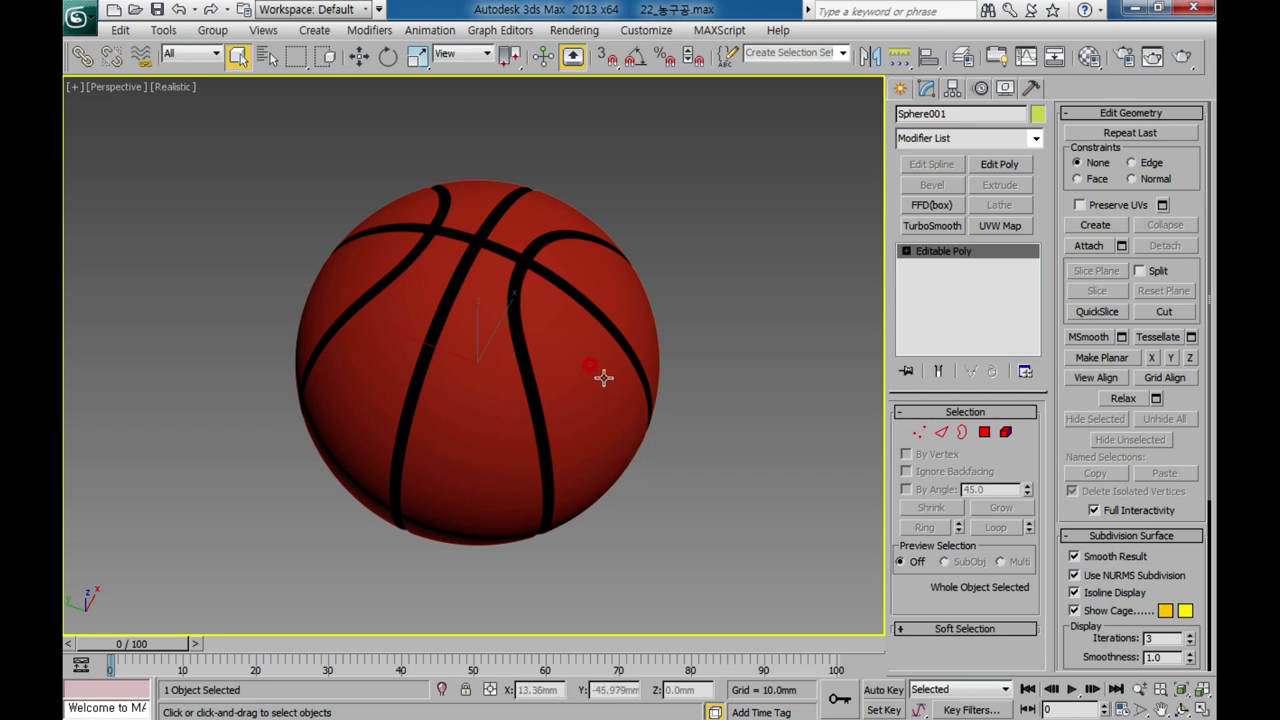
{"action": "scroll", "coordinate": [603, 404], "scroll_direction": "up", "scroll_amount": 1}
{"action": "scroll", "coordinate": [603, 404], "scroll_direction": "up", "scroll_amount": 3}
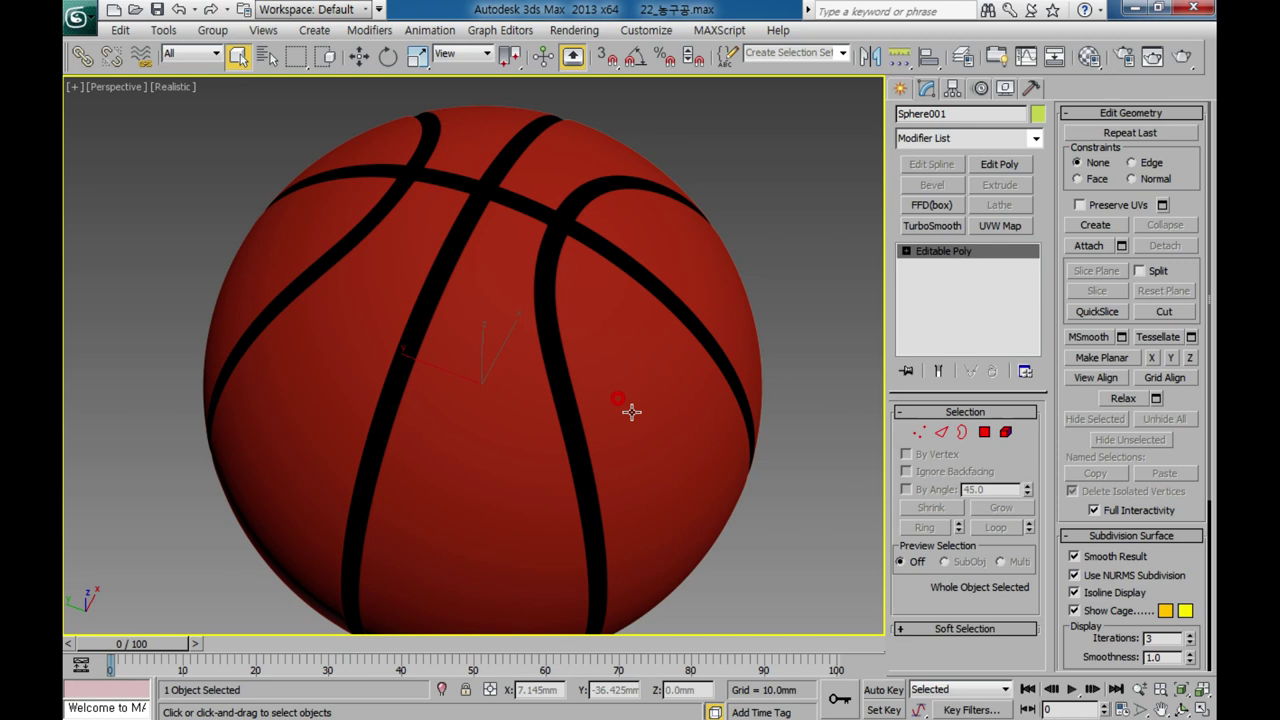
{"action": "mouse_move", "coordinate": [629, 409]}
{"action": "middle_mouse_down"}
{"action": "mouse_move", "coordinate": [549, 429]}
{"action": "mouse_move", "coordinate": [648, 418]}
{"action": "mouse_move", "coordinate": [597, 423]}
{"action": "mouse_move", "coordinate": [623, 414]}
{"action": "middle_mouse_up"}
{"action": "scroll", "coordinate": [624, 425], "scroll_direction": "down", "scroll_amount": 3}
{"action": "scroll", "coordinate": [604, 415], "scroll_direction": "up", "scroll_amount": 2}
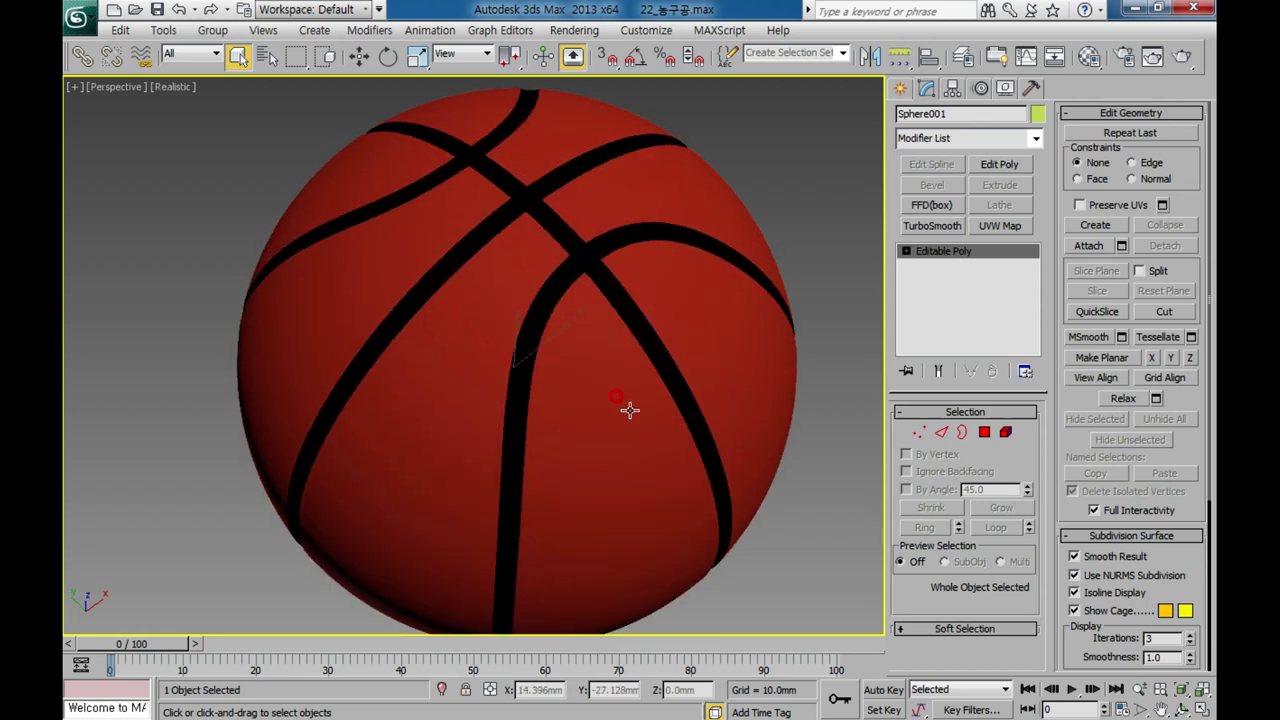